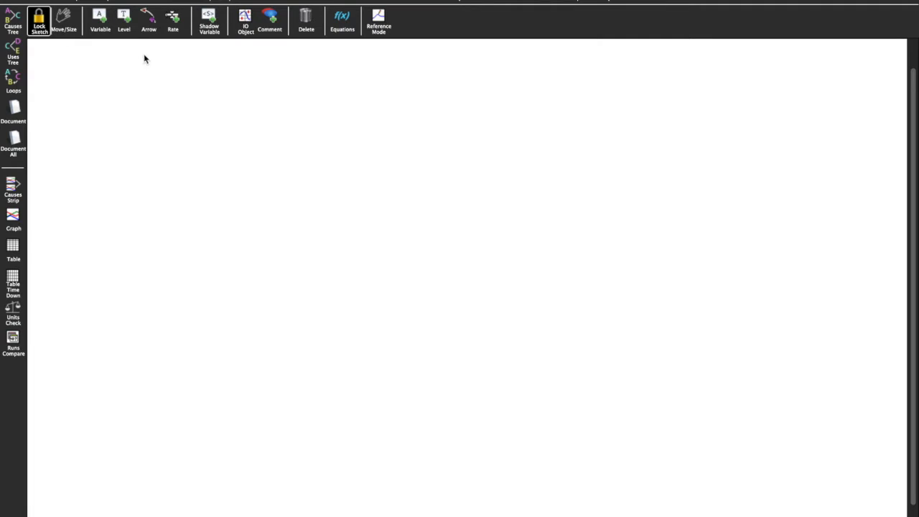
- Add the variables "stock BBM", "Inisial Stock", "Stock Coverage day" and "Stock minimum" to the empty sketch
{"action": "left_click", "coordinate": [103, 22]}
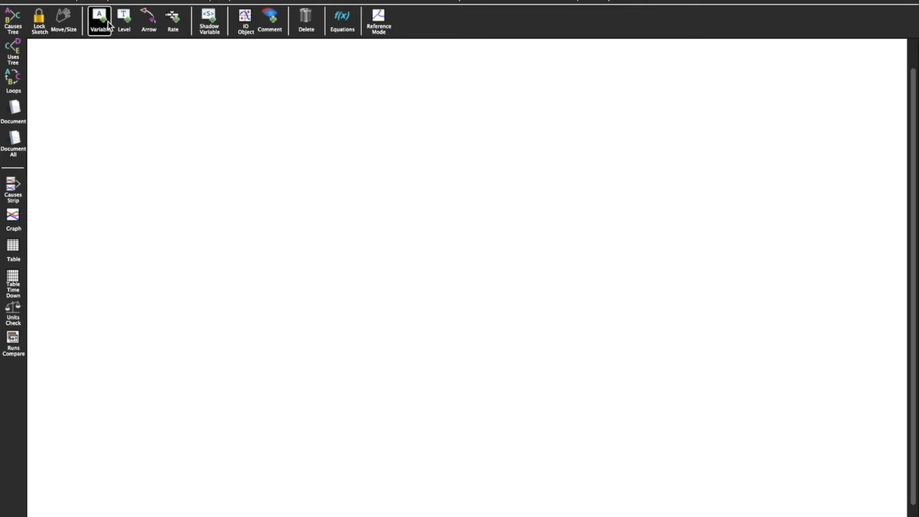
{"action": "left_click", "coordinate": [330, 266]}
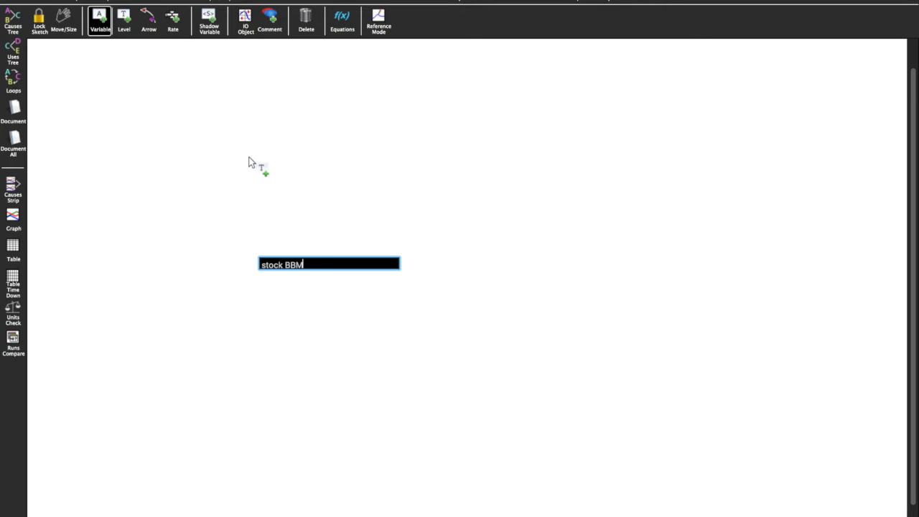
{"action": "left_click", "coordinate": [196, 161]}
{"action": "type", "text": "Inisial Stock"}
{"action": "left_click", "coordinate": [149, 83]}
{"action": "type", "text": "Stock Coverage day"}
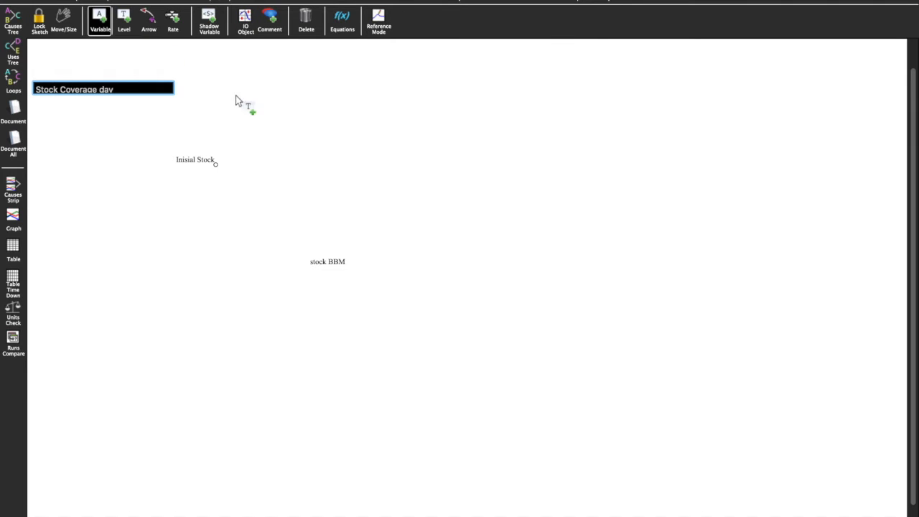
{"action": "left_click", "coordinate": [237, 96]}
{"action": "type", "text": "Stock minimum"}
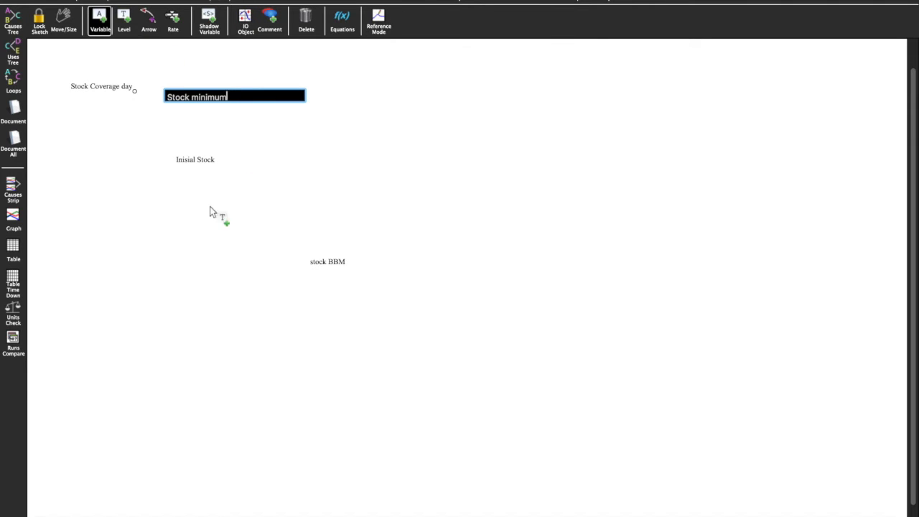
- Add the variables "pasokan BBM", "Waktu kedatangan BBM", "Distribusi BBM" and "Waktu penggatian ACB" around stock BBM
{"action": "left_click", "coordinate": [181, 293]}
{"action": "type", "text": "pasokan BBM"}
{"action": "left_click", "coordinate": [144, 365]}
{"action": "type", "text": "Waktu kedatangan BBM"}
{"action": "left_click", "coordinate": [442, 305]}
{"action": "type", "text": "Distribusi BBM"}
{"action": "left_click", "coordinate": [607, 263]}
{"action": "type", "text": "Waktu penggatian ACB"}
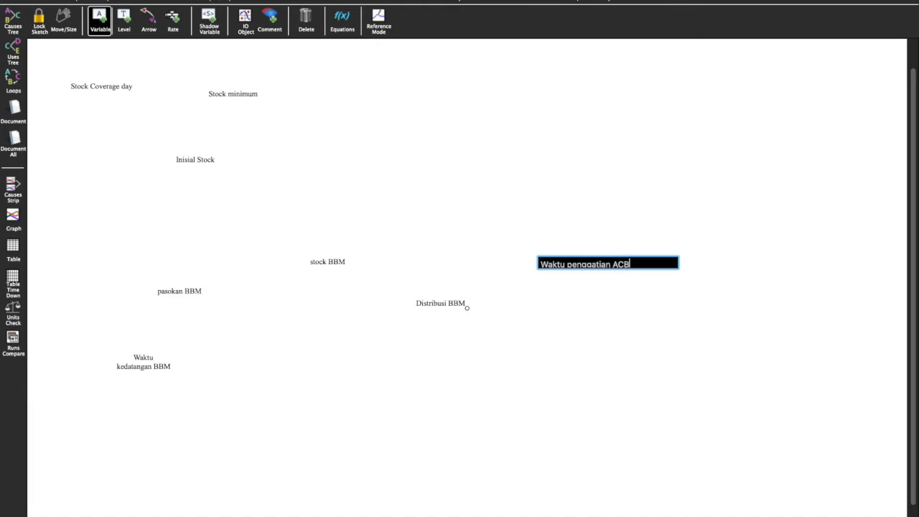
- Add the variables "Service level" and "Permintaan riil" below Distribusi BBM
{"action": "left_click", "coordinate": [563, 373]}
{"action": "type", "text": "Service level"}
{"action": "left_click", "coordinate": [495, 451]}
{"action": "type", "text": "Per"}
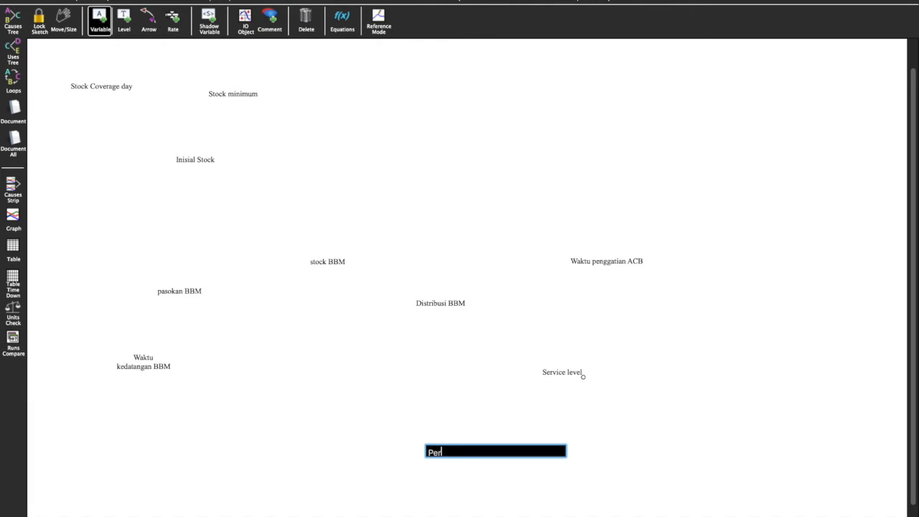
{"action": "type", "text": "mintaan riil"}
{"action": "key", "text": "Return"}
- Link pasokan BBM and stock BBM with arrows in both directions, curved apart into a loop
{"action": "key", "text": "5"}
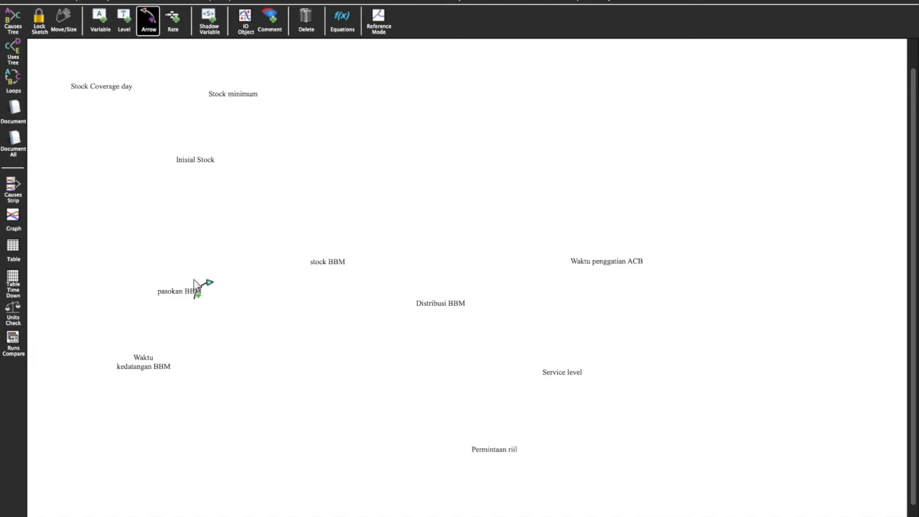
{"action": "left_click", "coordinate": [194, 294]}
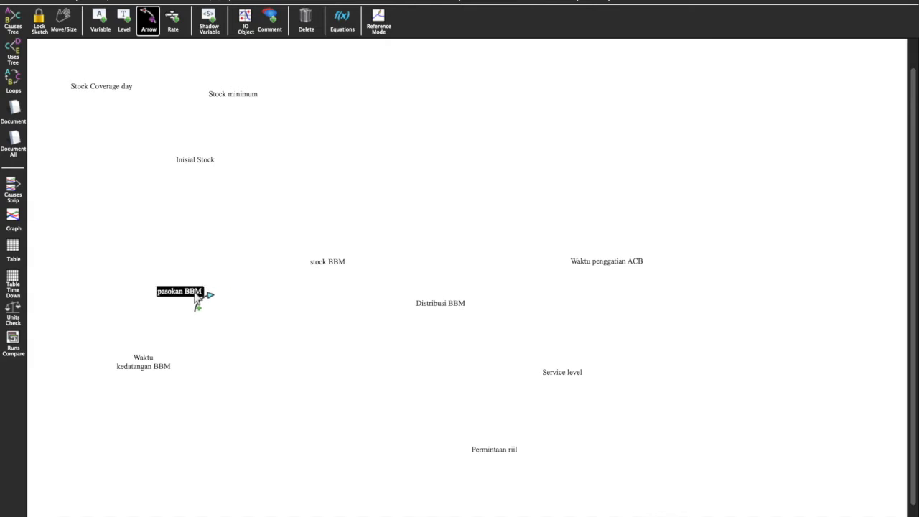
{"action": "left_click", "coordinate": [324, 265]}
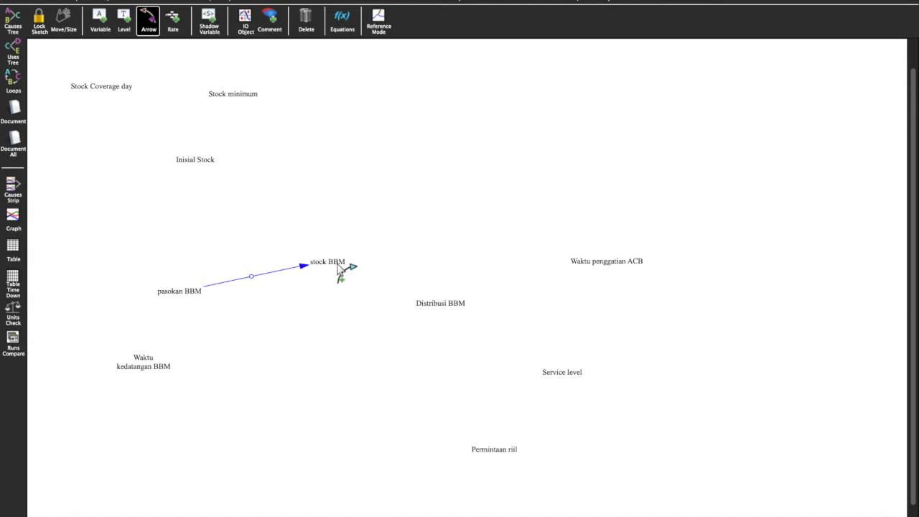
{"action": "left_click", "coordinate": [329, 264]}
{"action": "left_click", "coordinate": [183, 299]}
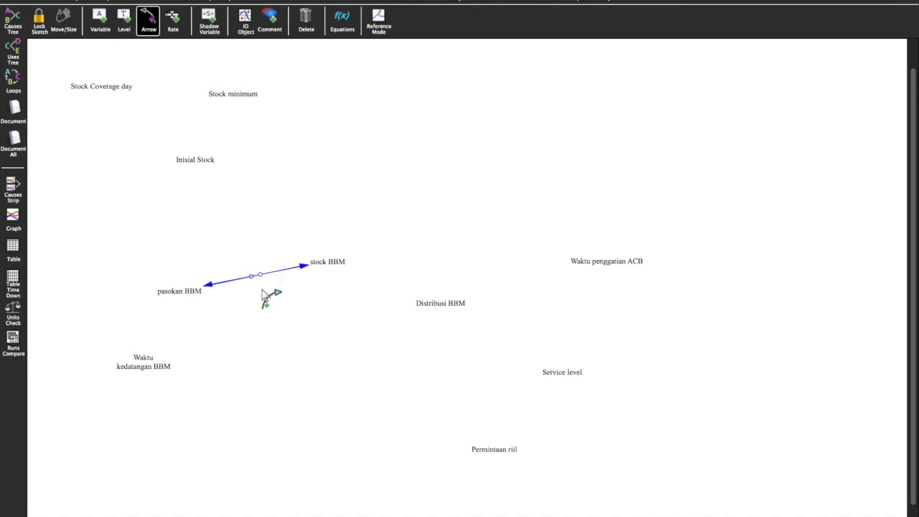
{"action": "left_click_drag", "start_coordinate": [261, 277], "coordinate": [245, 257]}
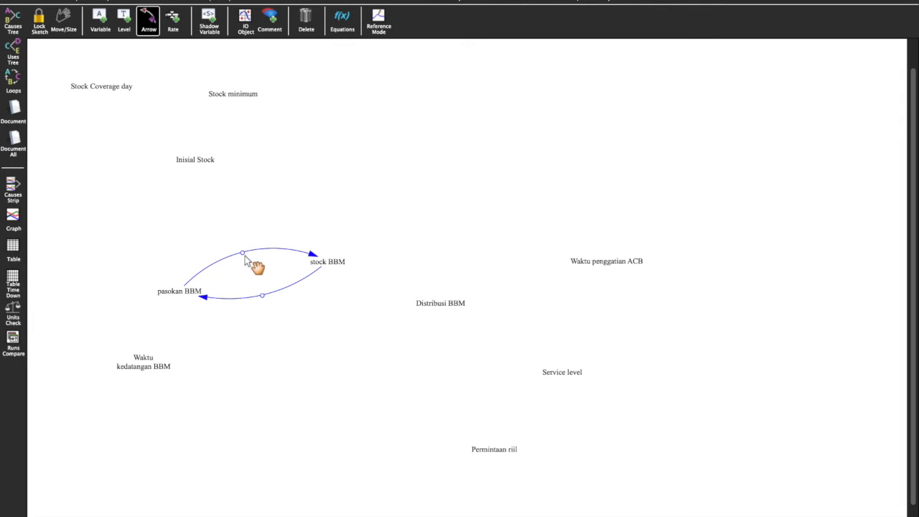
- Draw curved arrows from Inisial Stock to stock BBM, and from Stock Coverage day and Stock minimum to Inisial Stock
{"action": "left_click_drag", "start_coordinate": [199, 168], "coordinate": [327, 263]}
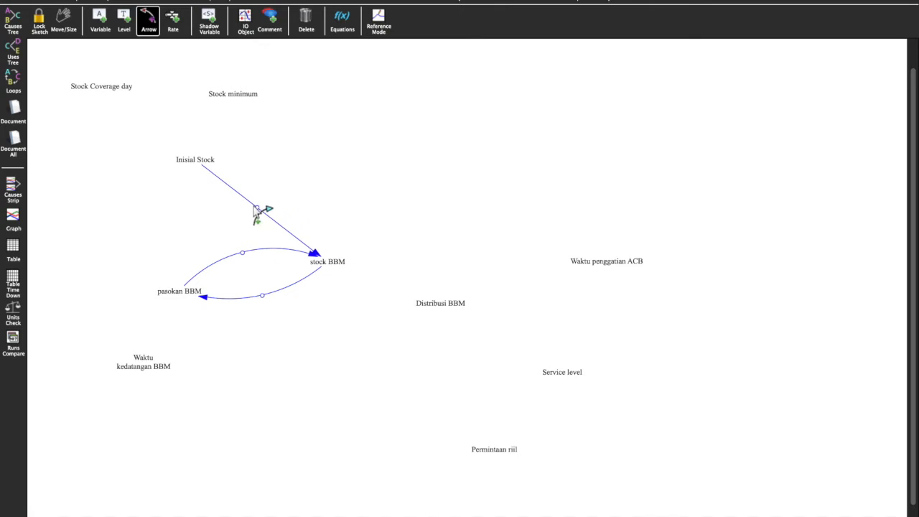
{"action": "left_click_drag", "start_coordinate": [259, 210], "coordinate": [274, 193]}
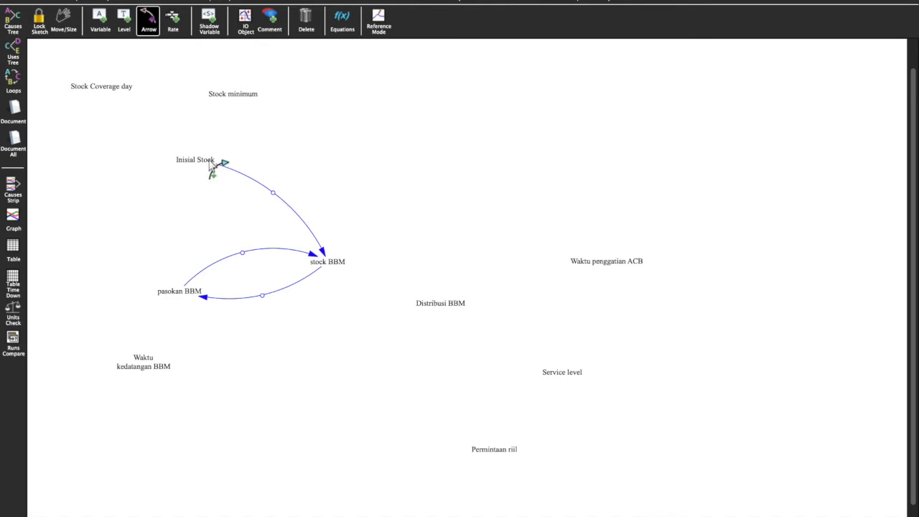
{"action": "left_click_drag", "start_coordinate": [104, 88], "coordinate": [194, 161]}
{"action": "left_click_drag", "start_coordinate": [228, 99], "coordinate": [192, 161]}
{"action": "left_click_drag", "start_coordinate": [148, 123], "coordinate": [128, 137]}
{"action": "left_click_drag", "start_coordinate": [218, 123], "coordinate": [230, 128]}
- Draw a curved arrow from Waktu kedatangan BBM to pasokan BBM, and link stock BBM and Distribusi BBM with curved arrows in both directions
{"action": "left_click_drag", "start_coordinate": [146, 356], "coordinate": [185, 300]}
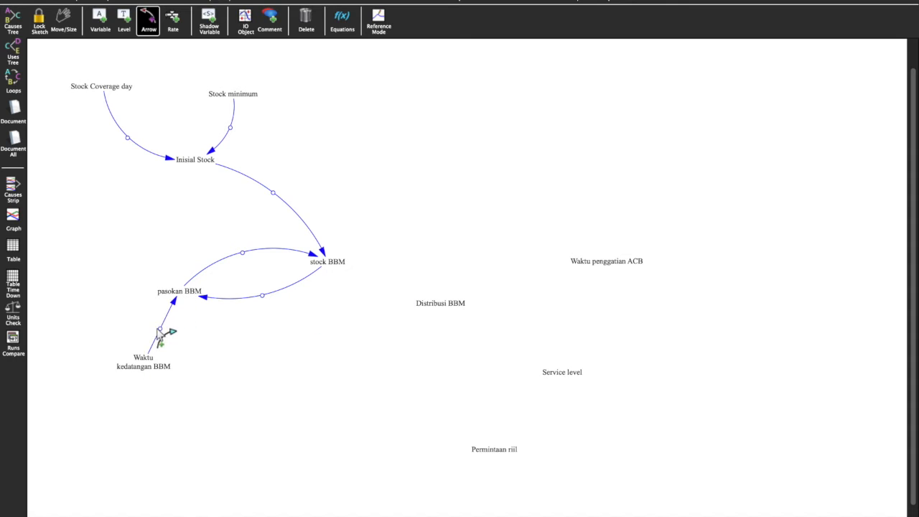
{"action": "left_click_drag", "start_coordinate": [160, 329], "coordinate": [144, 321]}
{"action": "left_click_drag", "start_coordinate": [352, 268], "coordinate": [440, 305]}
{"action": "left_click_drag", "start_coordinate": [405, 279], "coordinate": [394, 258]}
{"action": "mouse_move", "coordinate": [438, 301]}
{"action": "left_mouse_down"}
{"action": "mouse_move", "coordinate": [338, 268]}
{"action": "mouse_move", "coordinate": [396, 306]}
{"action": "mouse_move", "coordinate": [375, 311]}
{"action": "left_mouse_up"}
- Draw curved arrows from Waktu penggatian ACB to Distribusi BBM, and from Distribusi BBM and Permintaan riil to Service level
{"action": "left_click_drag", "start_coordinate": [480, 302], "coordinate": [467, 302]}
{"action": "left_click_drag", "start_coordinate": [534, 278], "coordinate": [523, 263]}
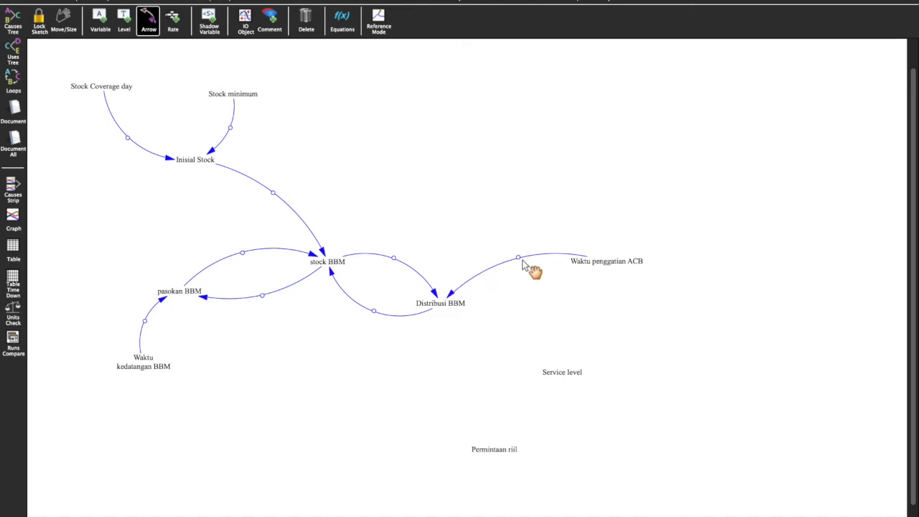
{"action": "mouse_move", "coordinate": [447, 304]}
{"action": "left_mouse_down"}
{"action": "mouse_move", "coordinate": [564, 381]}
{"action": "mouse_move", "coordinate": [562, 373]}
{"action": "left_mouse_up"}
{"action": "left_click_drag", "start_coordinate": [496, 349], "coordinate": [480, 364]}
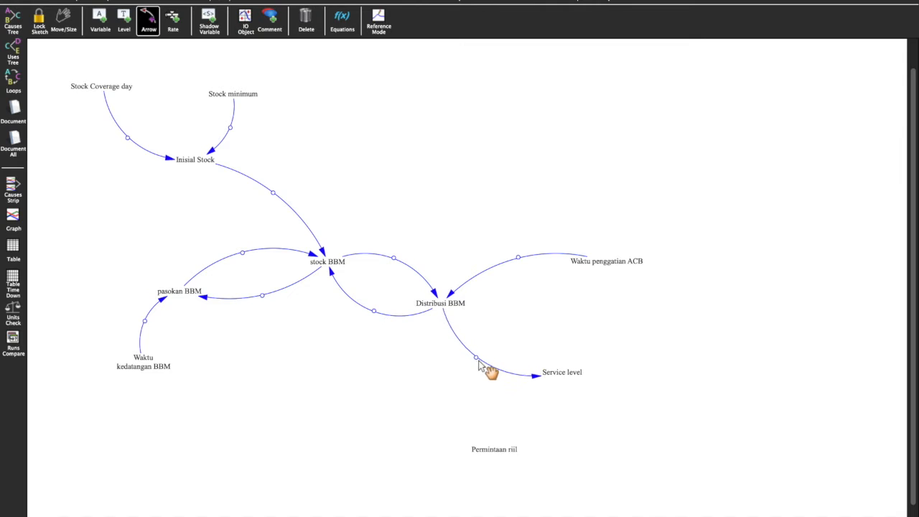
{"action": "left_click_drag", "start_coordinate": [513, 445], "coordinate": [561, 376]}
{"action": "left_click_drag", "start_coordinate": [535, 415], "coordinate": [546, 426]}
- Set the polarity to + on the arrow from pasokan BBM to stock BBM and to - on the return arrow
{"action": "key", "text": "1"}
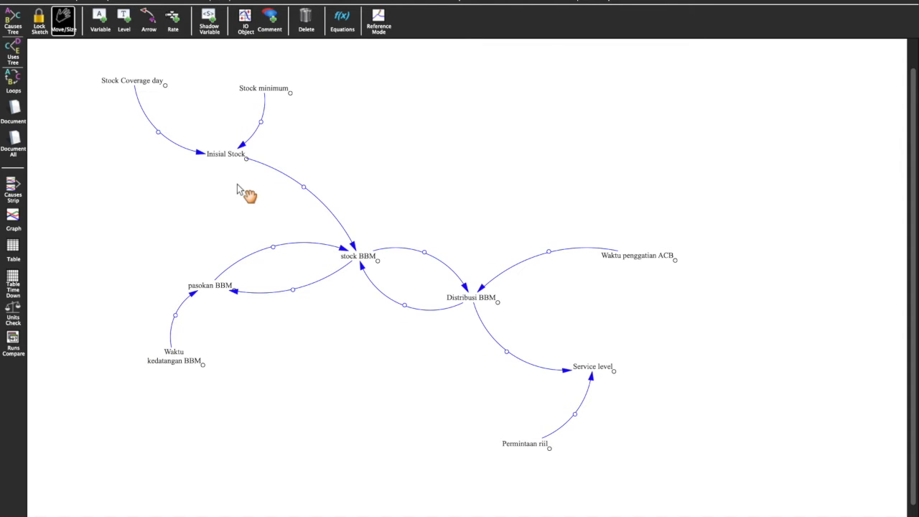
{"action": "right_click", "coordinate": [274, 249]}
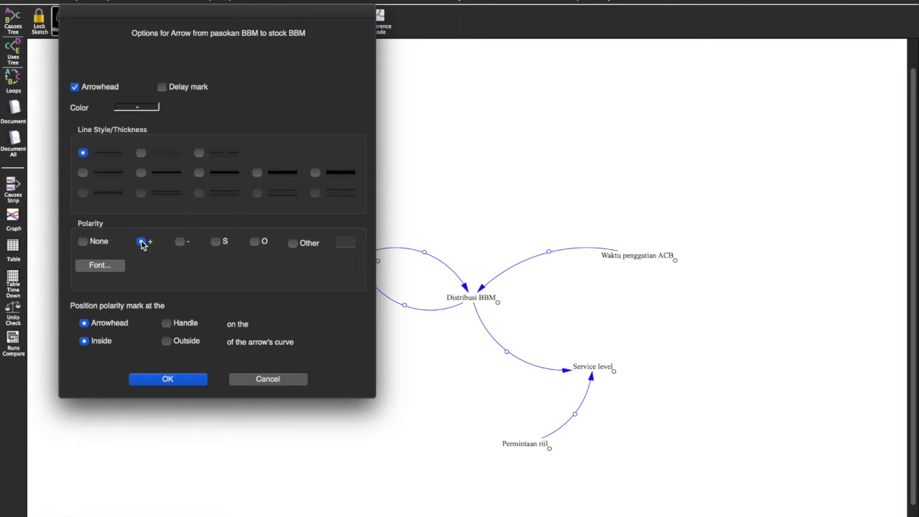
{"action": "left_click", "coordinate": [168, 381]}
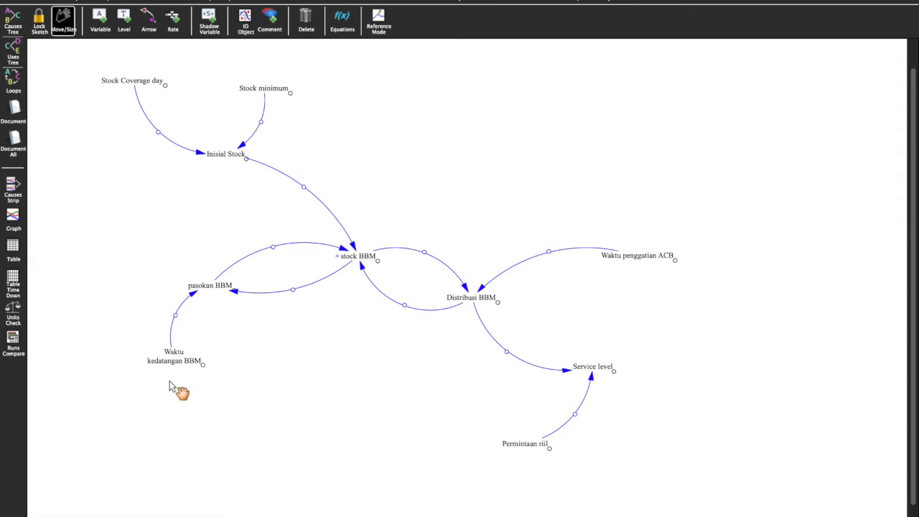
{"action": "right_click", "coordinate": [294, 291]}
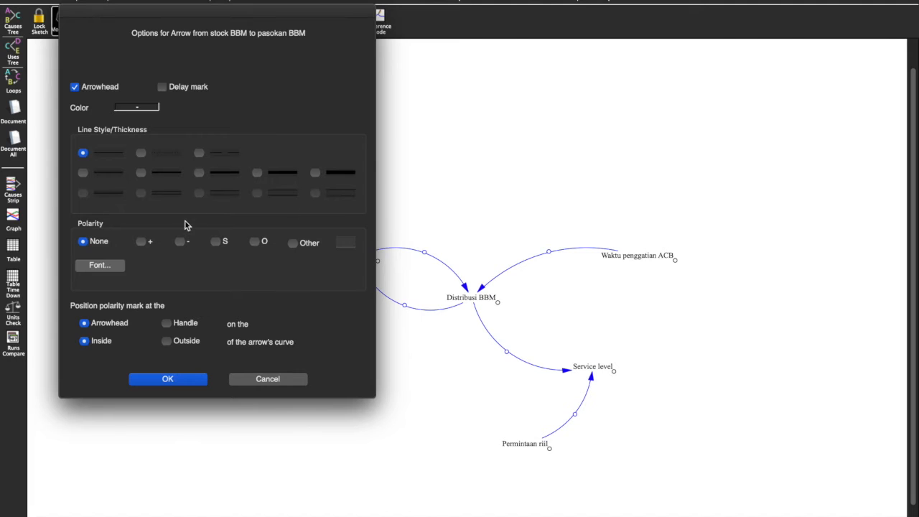
{"action": "left_click", "coordinate": [180, 381]}
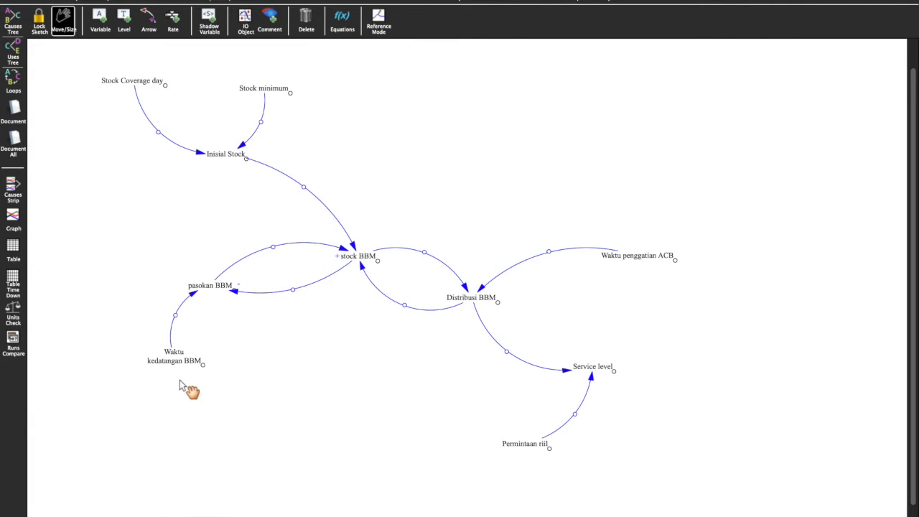
- Color the arrow from pasokan BBM to stock BBM blue and the return arrow red
{"action": "right_click", "coordinate": [274, 251]}
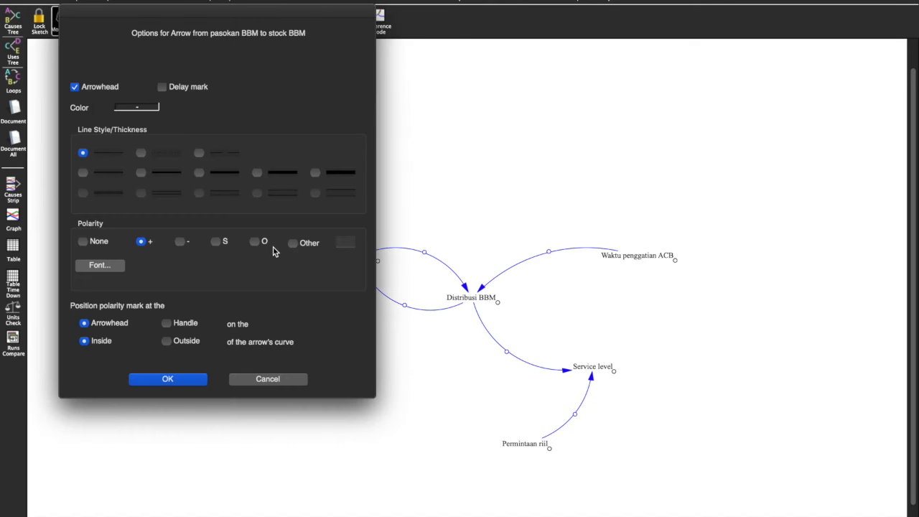
{"action": "left_click", "coordinate": [143, 108]}
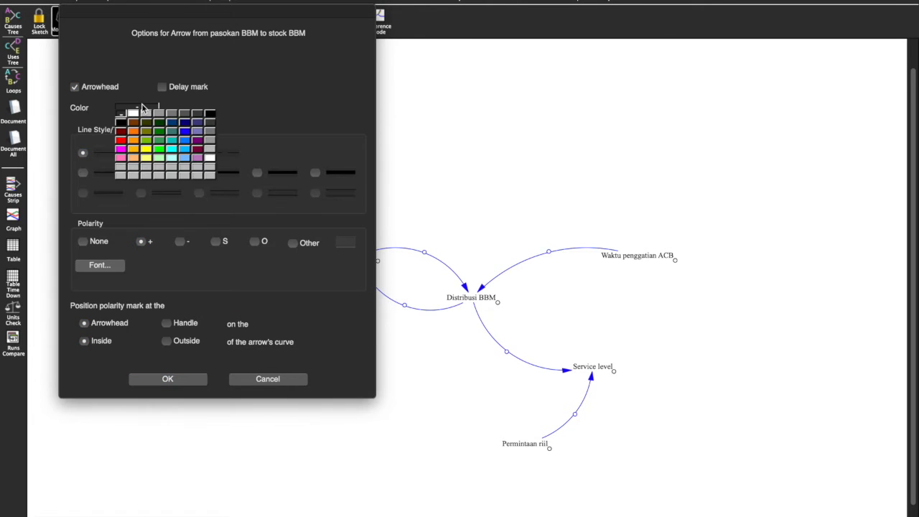
{"action": "left_click", "coordinate": [183, 132]}
{"action": "left_click", "coordinate": [179, 379]}
{"action": "right_click", "coordinate": [281, 279]}
{"action": "left_click", "coordinate": [138, 108]}
{"action": "left_click", "coordinate": [127, 144]}
{"action": "left_click", "coordinate": [174, 379]}
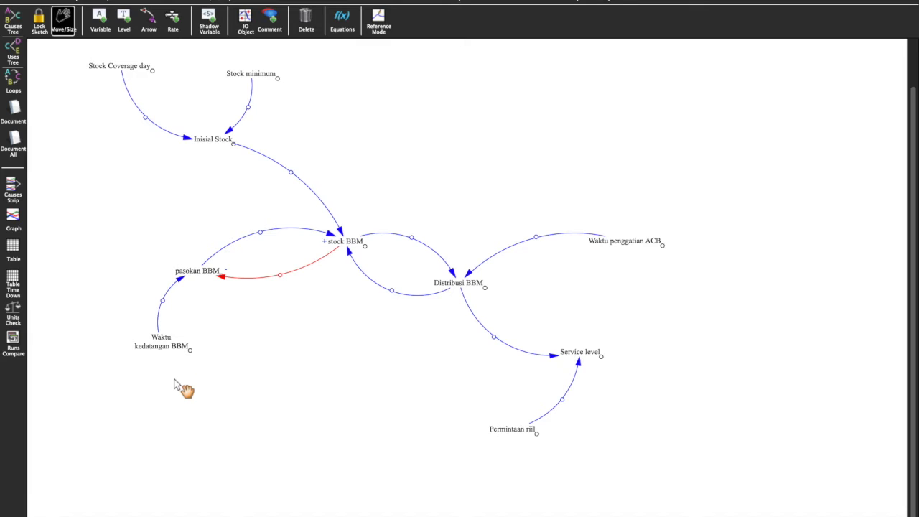
- Set + polarity on the arrows from Stock Coverage day and Stock minimum to Inisial Stock
{"action": "right_click", "coordinate": [145, 118]}
{"action": "left_click", "coordinate": [150, 242]}
{"action": "left_click", "coordinate": [179, 379]}
{"action": "right_click", "coordinate": [248, 108]}
{"action": "left_click", "coordinate": [141, 242]}
{"action": "left_click", "coordinate": [177, 382]}
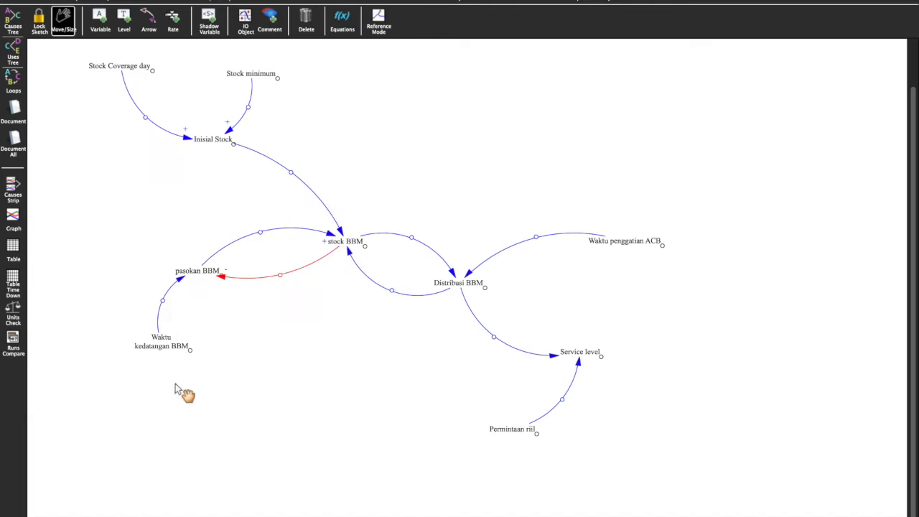
{"action": "right_click", "coordinate": [292, 173]}
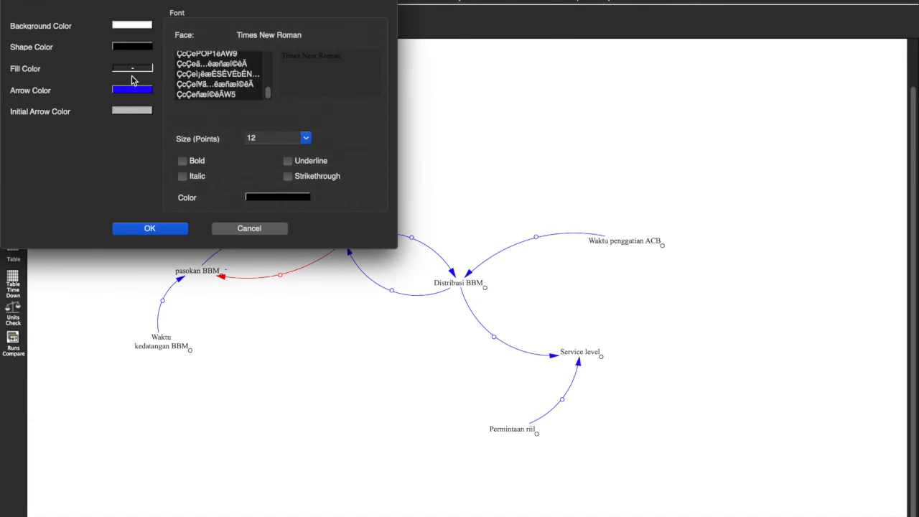
{"action": "left_click", "coordinate": [244, 230]}
{"action": "right_click", "coordinate": [298, 183]}
{"action": "left_click", "coordinate": [249, 228]}
- Set + polarity on the arrows from Inisial Stock to stock BBM and from stock BBM to Distribusi BBM
{"action": "right_click", "coordinate": [296, 180]}
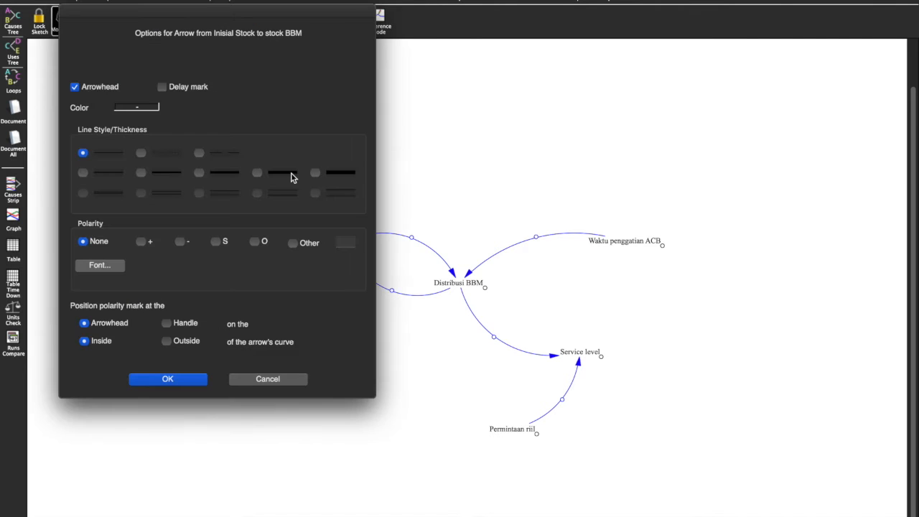
{"action": "left_click", "coordinate": [142, 242]}
{"action": "left_click", "coordinate": [168, 378]}
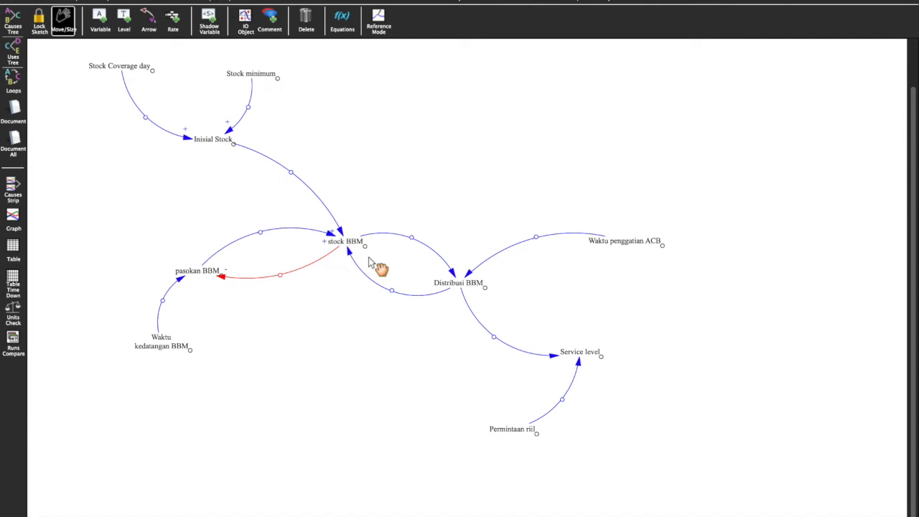
{"action": "right_click", "coordinate": [415, 243]}
{"action": "left_click", "coordinate": [143, 242]}
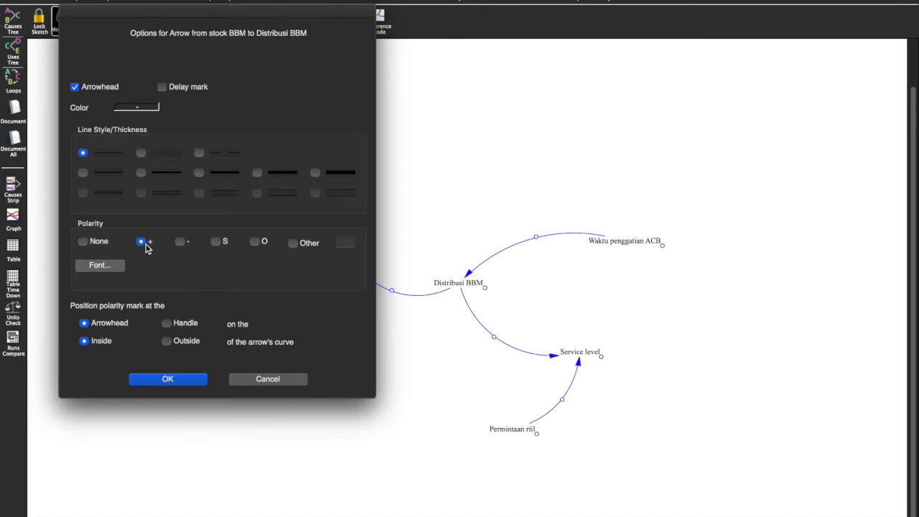
{"action": "left_click", "coordinate": [171, 378]}
- Give the arrow from Distribusi BBM to stock BBM a - polarity and a red color
{"action": "right_click", "coordinate": [402, 302]}
{"action": "left_click", "coordinate": [179, 241]}
{"action": "left_click", "coordinate": [152, 112]}
{"action": "left_click", "coordinate": [125, 144]}
{"action": "left_click", "coordinate": [170, 378]}
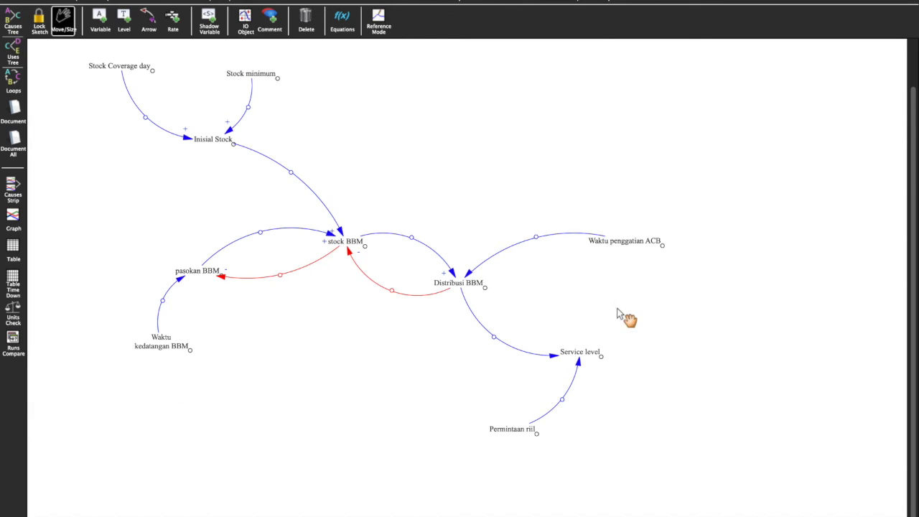
{"action": "right_click", "coordinate": [535, 235]}
{"action": "scroll", "coordinate": [548, 230], "scroll_direction": "right", "scroll_amount": 2}
{"action": "left_click", "coordinate": [266, 231]}
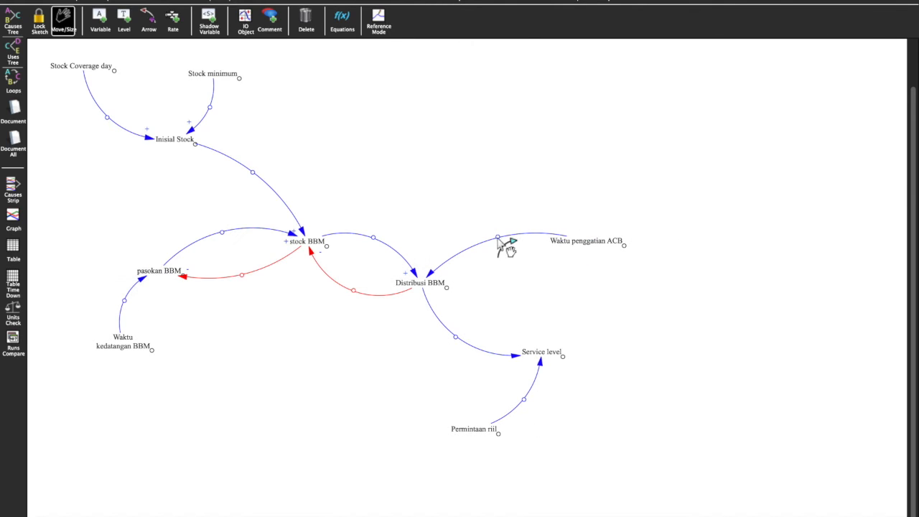
- Give the arrow from Waktu penggatian ACB to Distribusi BBM a - polarity and a red color
{"action": "right_click", "coordinate": [499, 238]}
{"action": "left_click", "coordinate": [180, 242]}
{"action": "left_click", "coordinate": [140, 108]}
{"action": "left_click", "coordinate": [120, 140]}
{"action": "left_click", "coordinate": [167, 378]}
- Set + polarity on the arrow from Distribusi BBM to Service level
{"action": "right_click", "coordinate": [455, 337]}
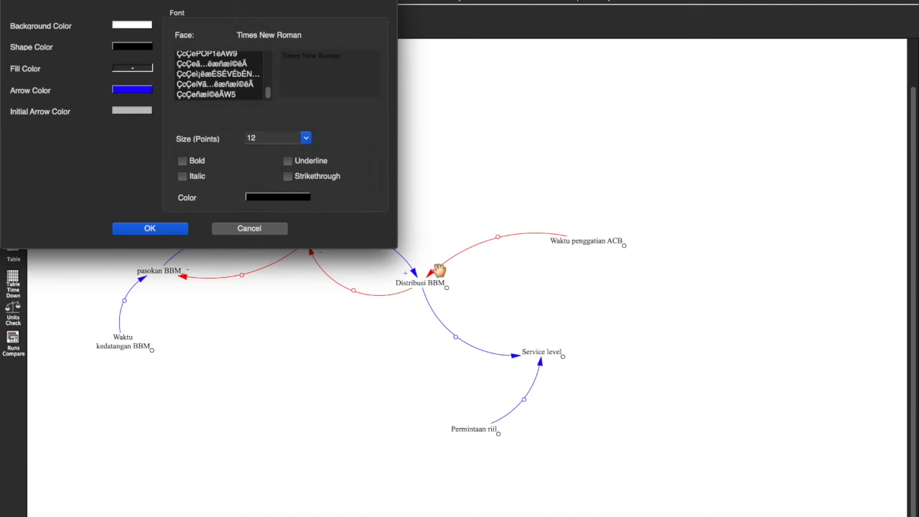
{"action": "left_click", "coordinate": [248, 228]}
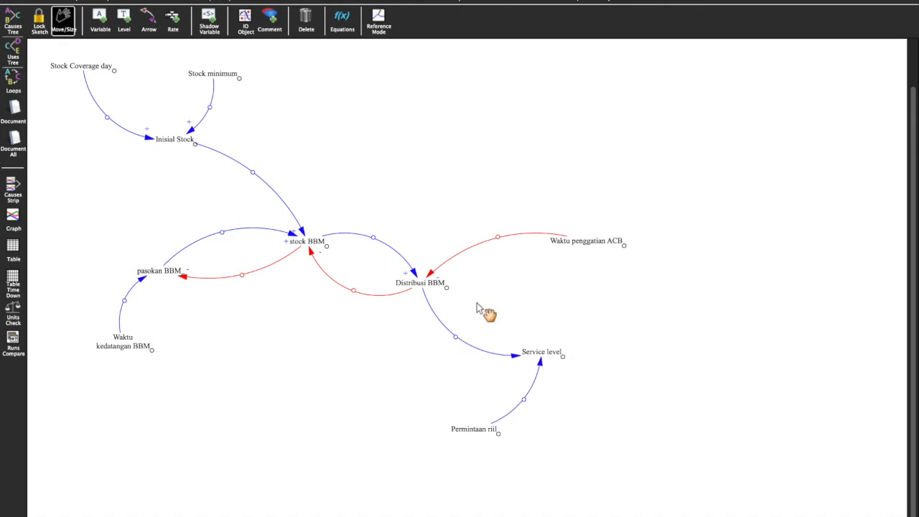
{"action": "right_click", "coordinate": [464, 341]}
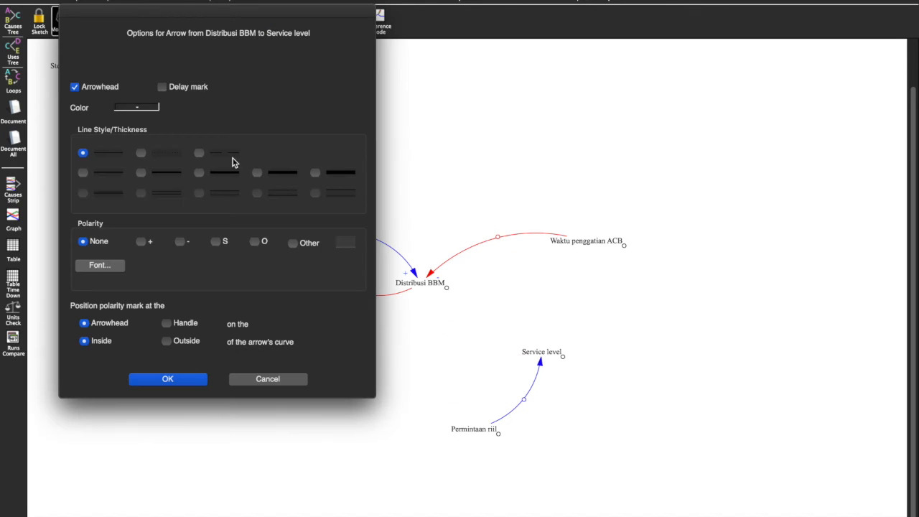
{"action": "left_click", "coordinate": [150, 243]}
{"action": "left_click", "coordinate": [166, 379]}
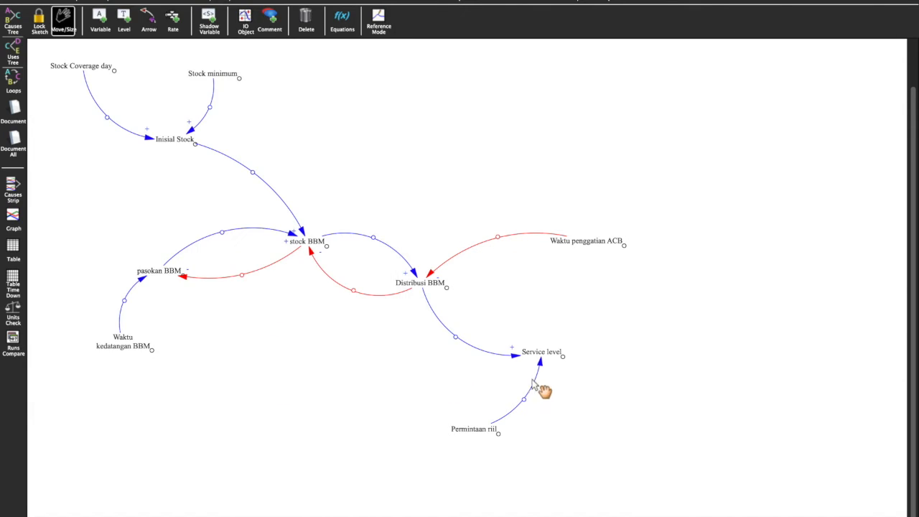
- Set the polarity of the arrow from Permintaan riil to Service level
{"action": "right_click", "coordinate": [526, 403]}
{"action": "left_click", "coordinate": [183, 243]}
{"action": "left_click", "coordinate": [136, 107]}
{"action": "left_click", "coordinate": [129, 146]}
{"action": "left_click", "coordinate": [167, 379]}
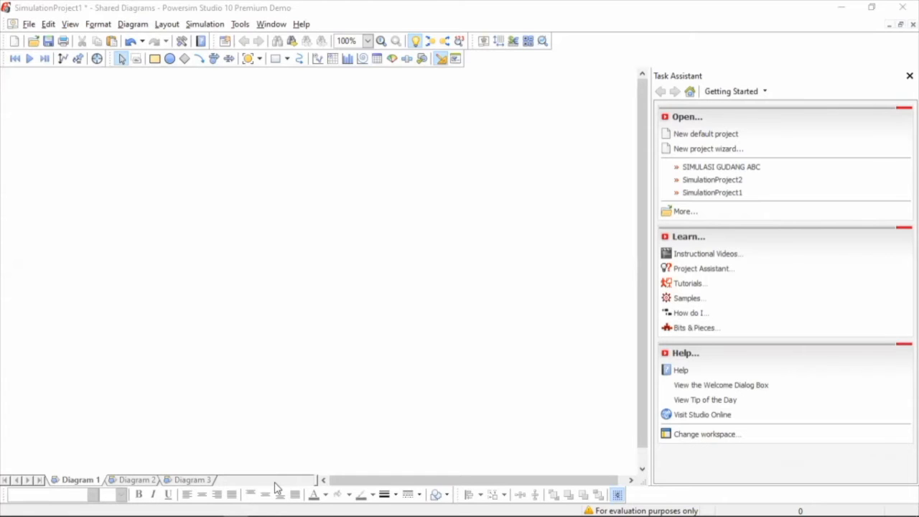
- Switch to Powersim Studio, place a level near the middle of Diagram 1 and name it Stok BBM
{"action": "left_click", "coordinate": [154, 59]}
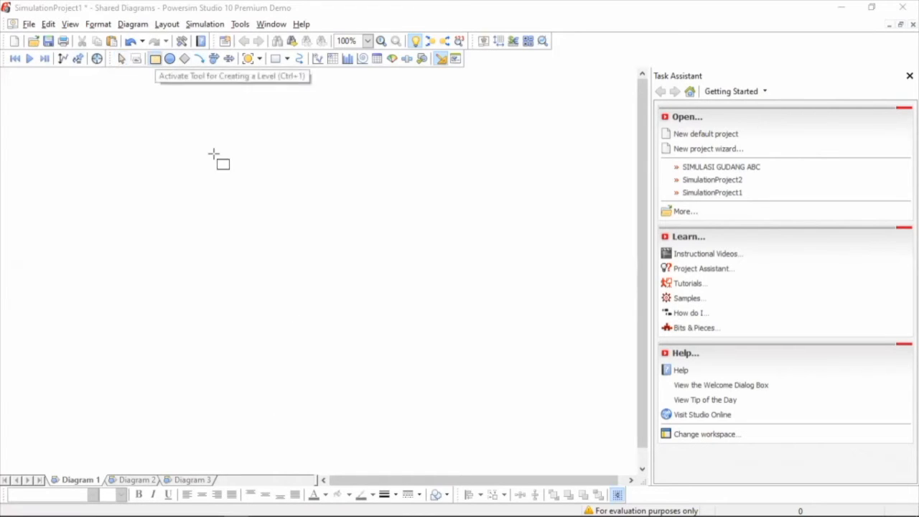
{"action": "left_click", "coordinate": [265, 209]}
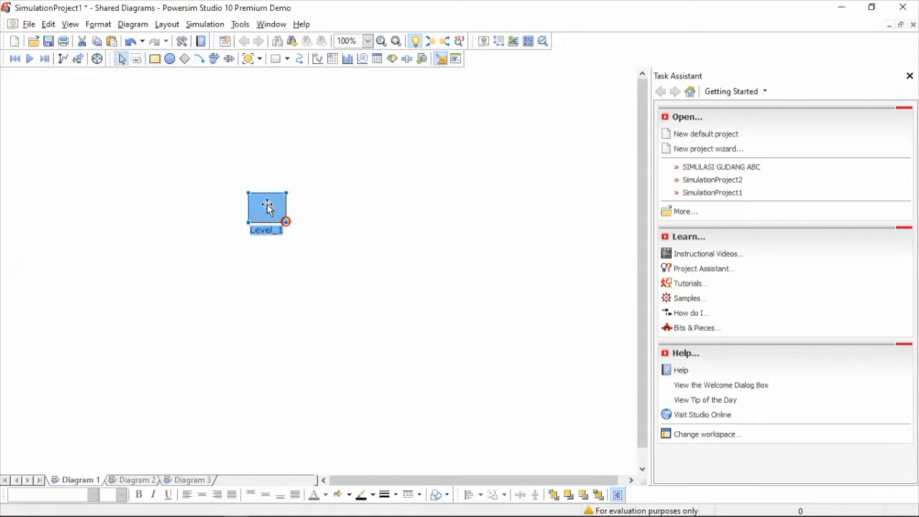
{"action": "left_click_drag", "start_coordinate": [302, 218], "coordinate": [304, 215]}
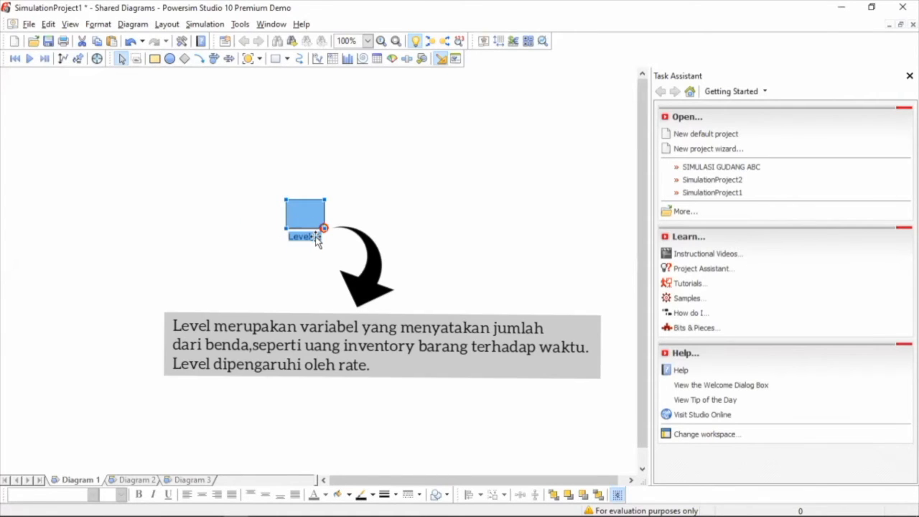
{"action": "left_click", "coordinate": [316, 235]}
{"action": "double_click", "coordinate": [318, 237]}
{"action": "type", "text": "Stok BBM"}
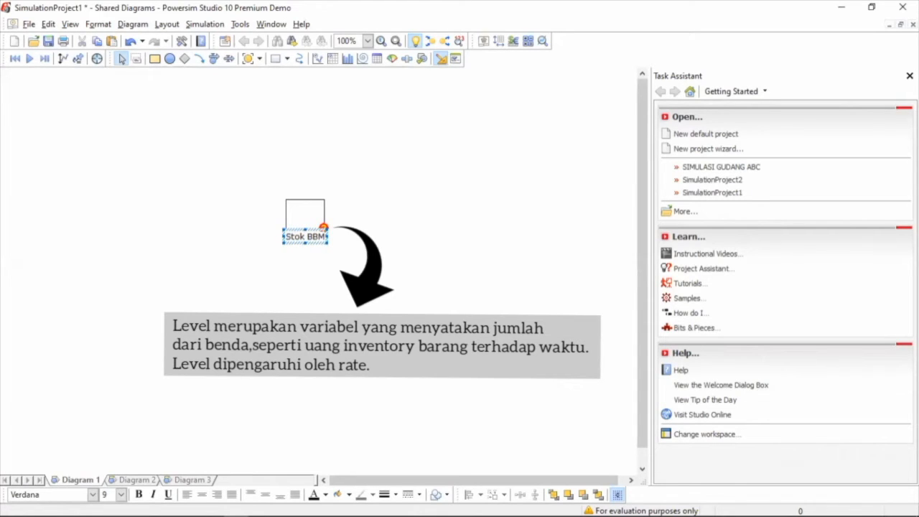
{"action": "left_click", "coordinate": [263, 151]}
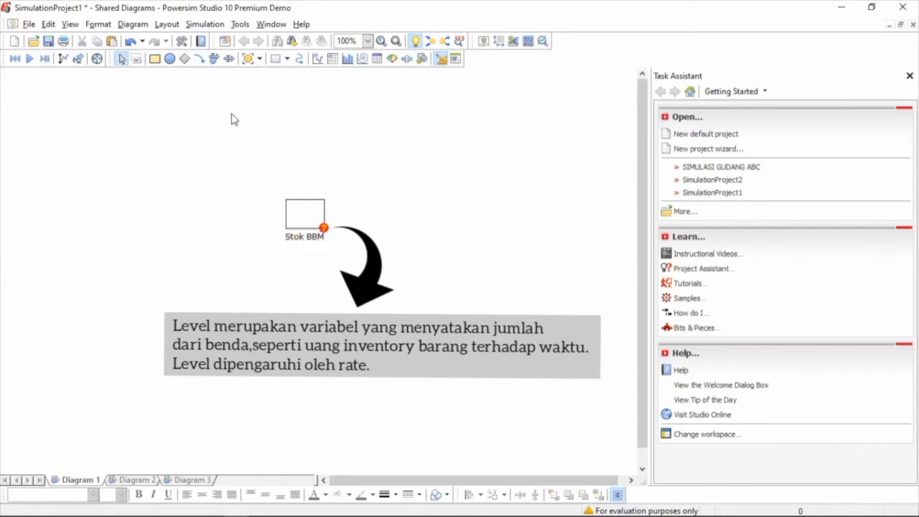
- Draw an inflow with a rate from a cloud into Stok BBM and an outflow with a rate to another cloud
{"action": "left_click", "coordinate": [214, 58]}
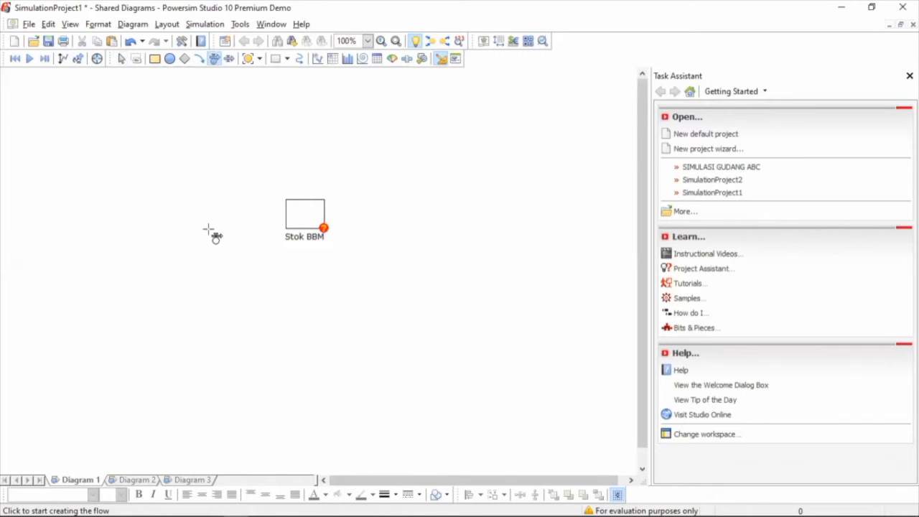
{"action": "left_click_drag", "start_coordinate": [194, 218], "coordinate": [290, 216]}
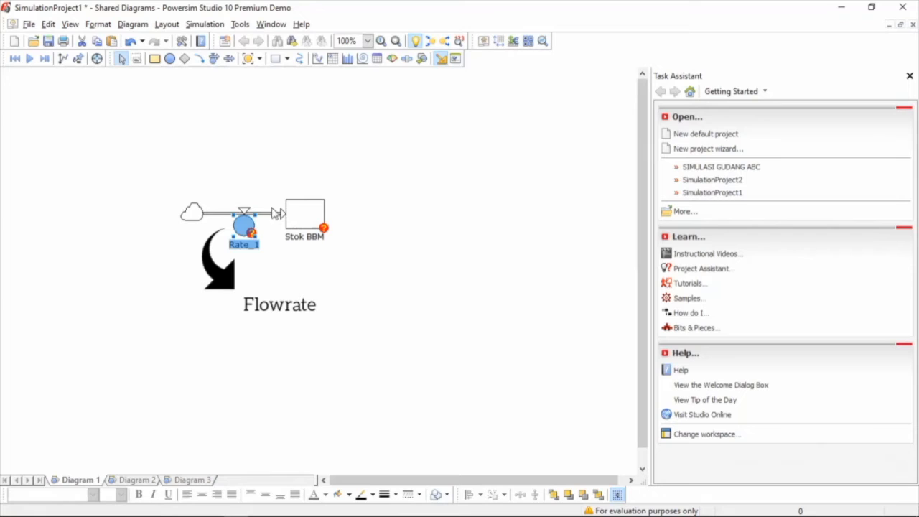
{"action": "left_click", "coordinate": [268, 192]}
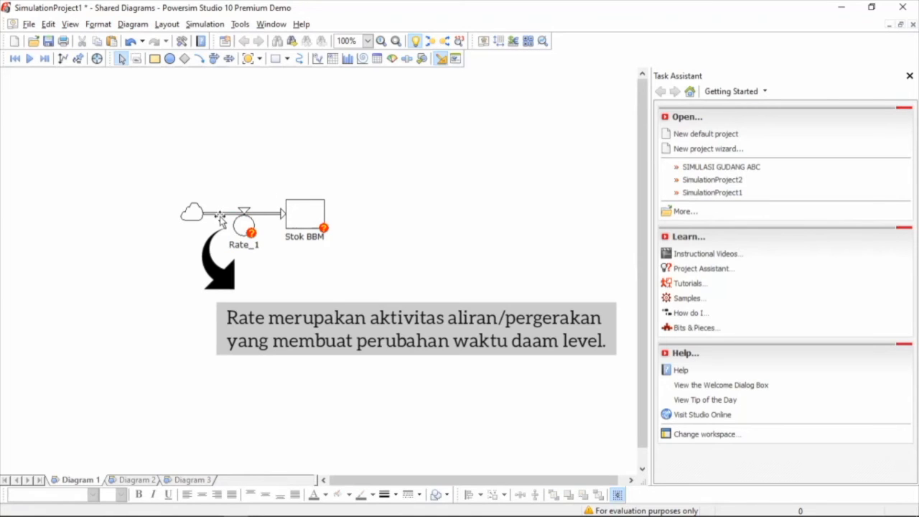
{"action": "left_click", "coordinate": [220, 216]}
{"action": "left_click_drag", "start_coordinate": [203, 212], "coordinate": [184, 214]}
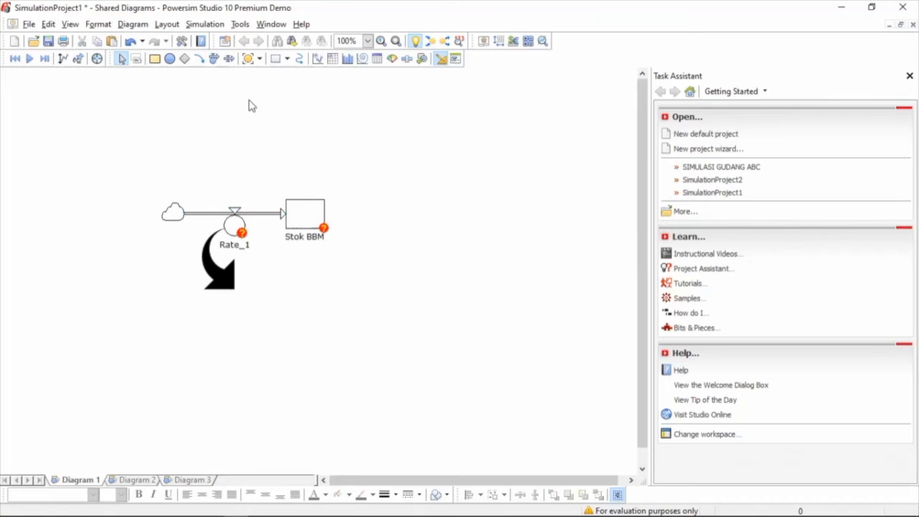
{"action": "left_click", "coordinate": [214, 58]}
{"action": "double_click", "coordinate": [440, 219]}
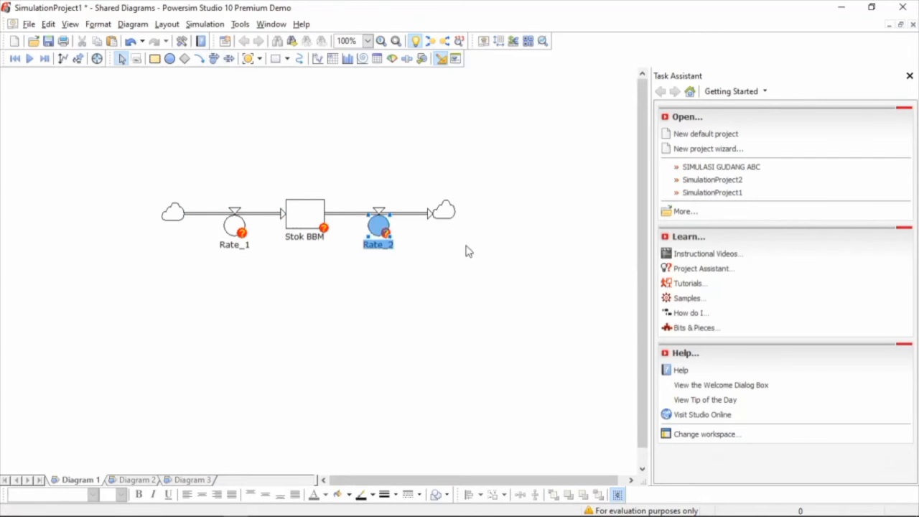
- Place an auxiliary below the inflow rate and a constant below that auxiliary
{"action": "left_click", "coordinate": [171, 58]}
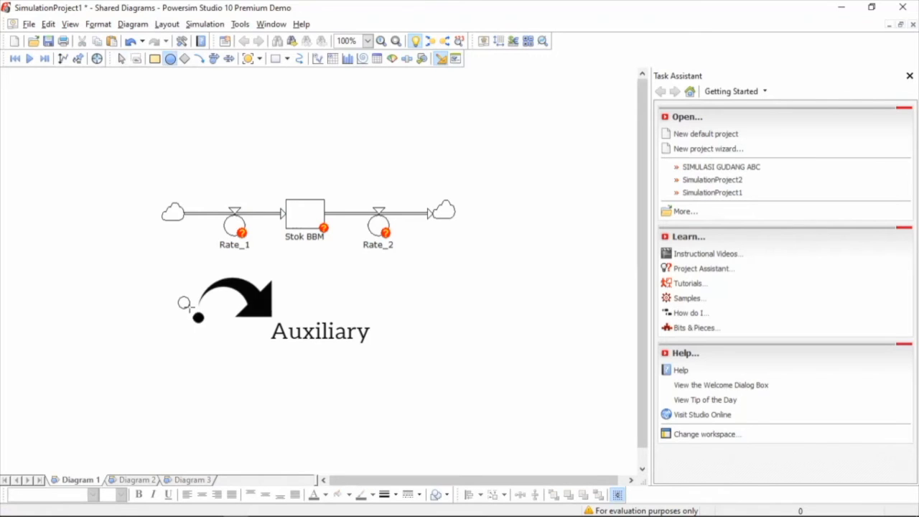
{"action": "left_click", "coordinate": [183, 303]}
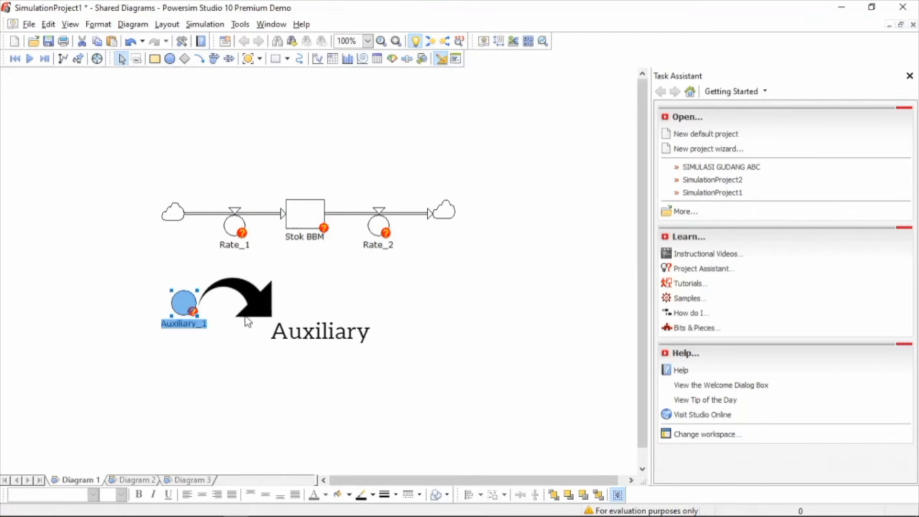
{"action": "left_click", "coordinate": [246, 323]}
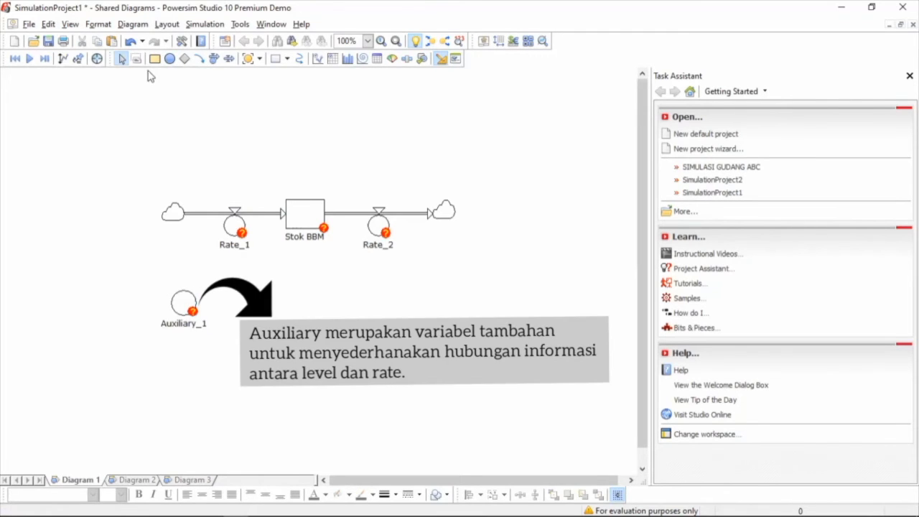
{"action": "left_click", "coordinate": [185, 58]}
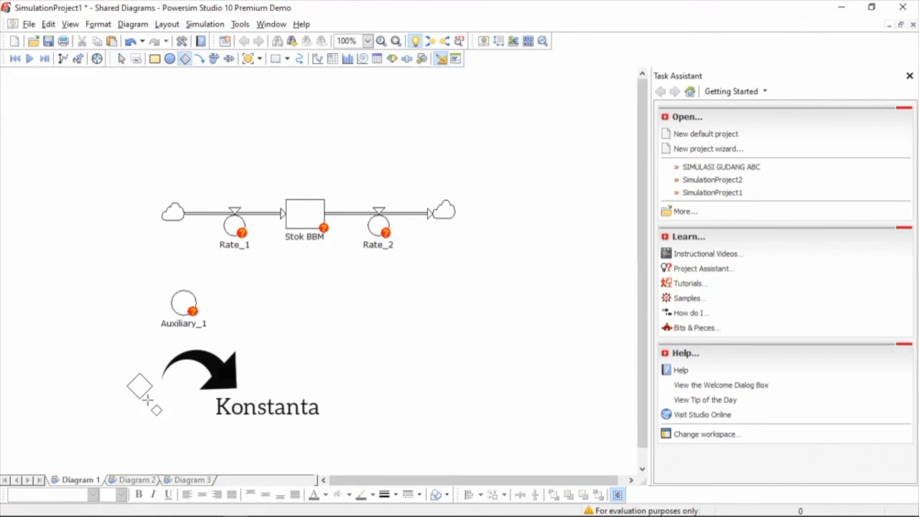
{"action": "left_click", "coordinate": [147, 402]}
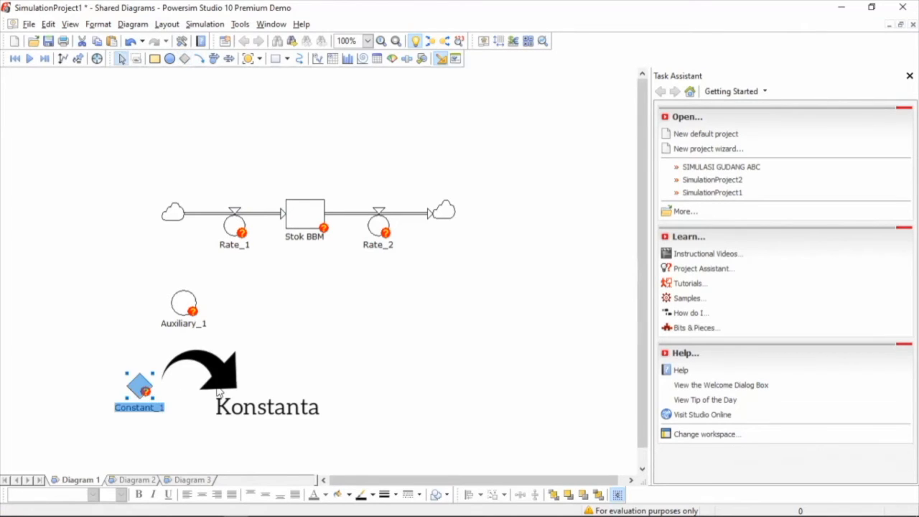
{"action": "left_click", "coordinate": [219, 390]}
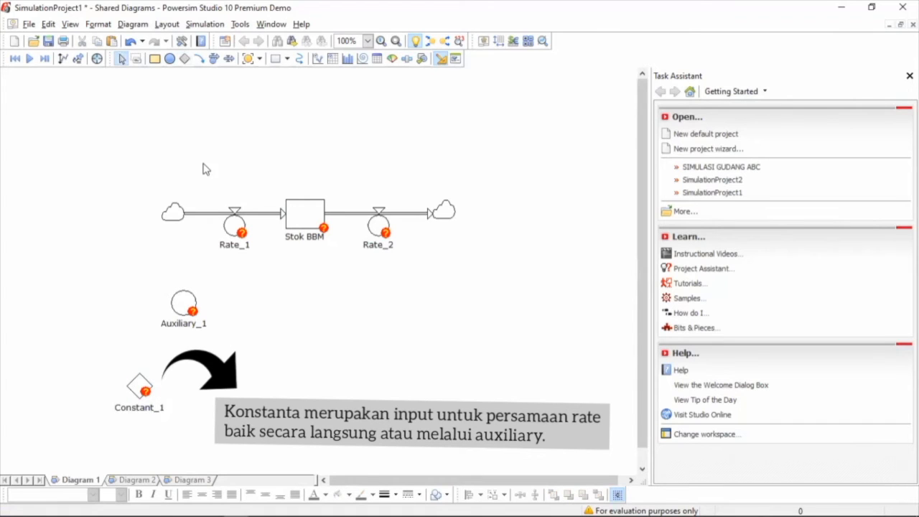
- Place three auxiliaries and one constant in the area below the outflow rate
{"action": "left_click", "coordinate": [171, 59]}
{"action": "left_click", "coordinate": [400, 300]}
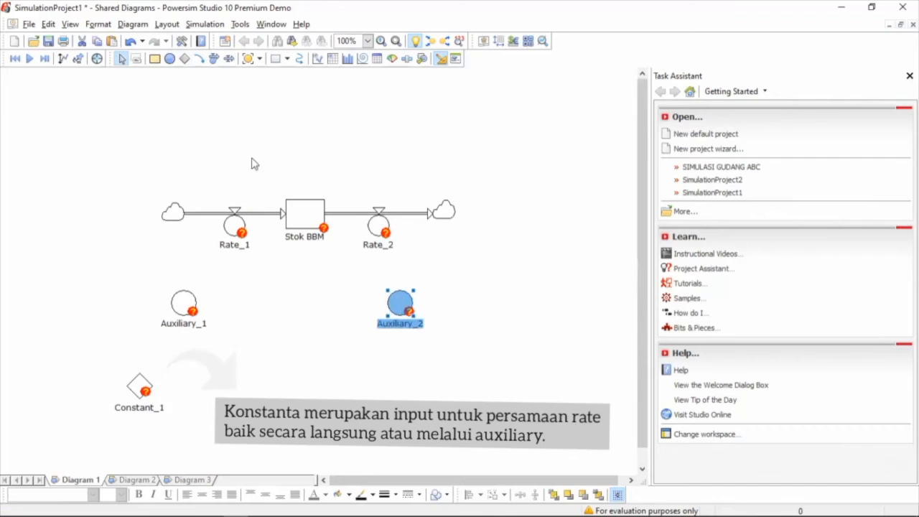
{"action": "left_click", "coordinate": [186, 59]}
{"action": "left_click", "coordinate": [476, 369]}
{"action": "left_click", "coordinate": [496, 298]}
{"action": "left_click", "coordinate": [388, 379]}
- Place three constants and one auxiliary above the inflow and the Stok BBM level
{"action": "left_click", "coordinate": [185, 59]}
{"action": "left_click", "coordinate": [171, 94]}
{"action": "left_click", "coordinate": [170, 59]}
{"action": "left_click", "coordinate": [220, 117]}
{"action": "left_click", "coordinate": [185, 59]}
{"action": "left_click", "coordinate": [296, 97]}
{"action": "left_click", "coordinate": [186, 58]}
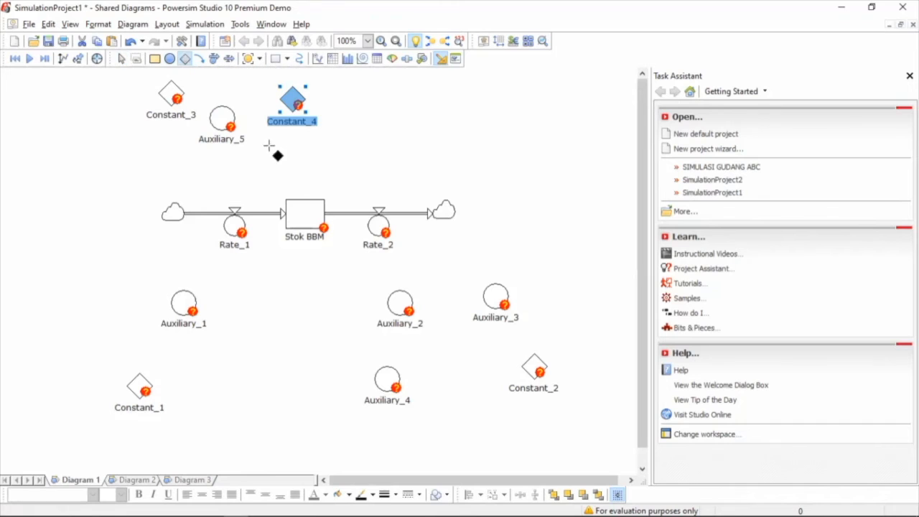
{"action": "left_click", "coordinate": [271, 156]}
- Place two auxiliaries side by side above the outflow cloud, with the first one slightly lower
{"action": "left_click", "coordinate": [170, 59]}
{"action": "left_click", "coordinate": [451, 106]}
{"action": "left_click", "coordinate": [171, 59]}
{"action": "left_click", "coordinate": [527, 108]}
{"action": "left_click_drag", "start_coordinate": [451, 106], "coordinate": [457, 123]}
- Rename the inflow rate as Laju Pasokan BBM and the outflow rate as Laju Distribusi BBM
{"action": "double_click", "coordinate": [234, 244]}
{"action": "type", "text": "Laju Pasokan BBM"}
{"action": "double_click", "coordinate": [378, 244]}
{"action": "type", "text": "Laju Distribusi BBM"}
{"action": "key", "text": "Return"}
- Rename the auxiliary below the inflow as Pasokan BBM and the constant below it as Waktu Kedatangan BBM
{"action": "double_click", "coordinate": [184, 323]}
{"action": "type", "text": "Pasokan BBM"}
{"action": "double_click", "coordinate": [139, 408]}
{"action": "type", "text": "Waktu Kedatangan BBM"}
{"action": "key", "text": "Return"}
- Add an auxiliary named Faktor Delay to the right of Waktu Kedatangan BBM
{"action": "left_click", "coordinate": [169, 58]}
{"action": "left_click", "coordinate": [258, 375]}
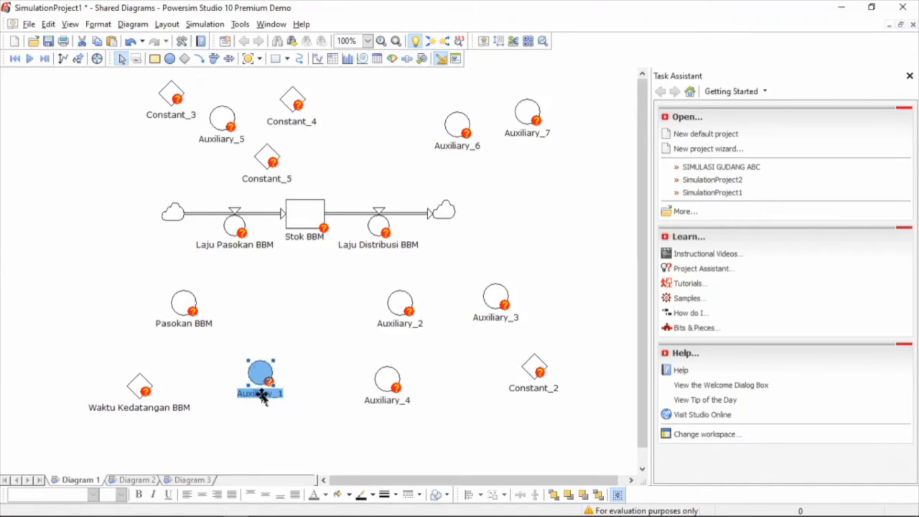
{"action": "double_click", "coordinate": [259, 393]}
{"action": "type", "text": "Faktor Delay"}
- Name the constants above the stock Inisial Stok, Stok Minimum and Coverage Day, and the auxiliary among them Stok Coverage Day
{"action": "double_click", "coordinate": [266, 178]}
{"action": "type", "text": "Inisial Stok"}
{"action": "double_click", "coordinate": [291, 122]}
{"action": "type", "text": "Stok Minimum"}
{"action": "double_click", "coordinate": [222, 139]}
{"action": "type", "text": "Stok Coverage"}
{"action": "double_click", "coordinate": [171, 114]}
{"action": "type", "text": "Coverage Day"}
{"action": "double_click", "coordinate": [222, 139]}
{"action": "left_click", "coordinate": [256, 139]}
{"action": "type", "text": "Day"}
- Name the variables below the outflow Distribusi BBM, Realisasi Distribusi BBM, Penggantian ACB and, for the constant, Waktu Penggantian ACB
{"action": "double_click", "coordinate": [400, 324]}
{"action": "type", "text": "Distribusi BBM"}
{"action": "double_click", "coordinate": [387, 400]}
{"action": "type", "text": "Realisasi Distribusi BBM"}
{"action": "double_click", "coordinate": [497, 317]}
{"action": "type", "text": "Penggantian ACB"}
{"action": "double_click", "coordinate": [534, 388]}
{"action": "type", "text": "Waktu Penggantian ACB"}
- Rename the two auxiliaries above the outflow cloud as Service Level and Permintaan Riil
{"action": "double_click", "coordinate": [458, 145]}
{"action": "type", "text": "Service Level"}
{"action": "double_click", "coordinate": [527, 133]}
{"action": "type", "text": "Permintaan Riil"}
{"action": "left_click", "coordinate": [544, 167]}
- Create a link from Stok BBM to Laju Distribusi BBM
{"action": "left_click", "coordinate": [199, 58]}
{"action": "left_click", "coordinate": [305, 214]}
{"action": "left_click", "coordinate": [379, 226]}
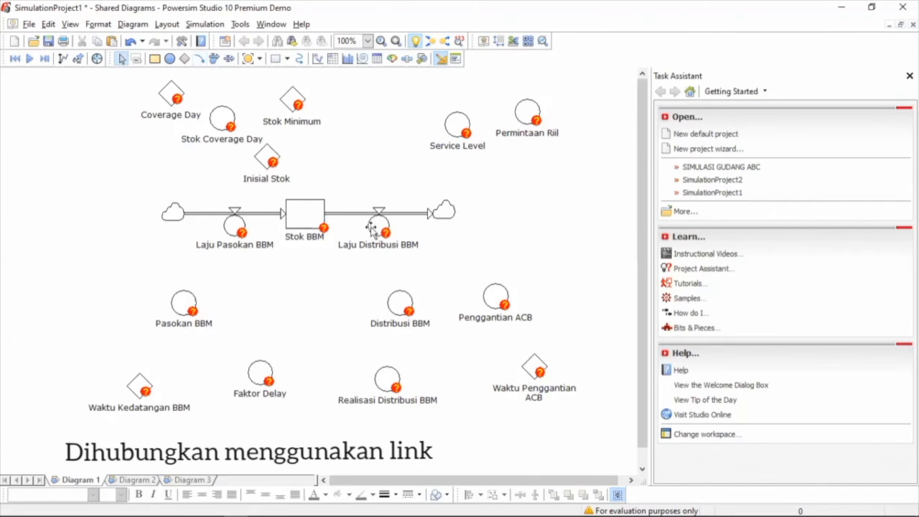
- Link Stok Minimum and Stok Coverage Day to Inisial Stok, shifting Stok Minimum to the right
{"action": "left_click", "coordinate": [292, 99]}
{"action": "left_click", "coordinate": [268, 150]}
{"action": "left_click_drag", "start_coordinate": [292, 99], "coordinate": [317, 99]}
{"action": "left_click", "coordinate": [256, 101]}
{"action": "left_click", "coordinate": [199, 58]}
{"action": "left_click", "coordinate": [231, 119]}
{"action": "left_click", "coordinate": [257, 156]}
- Move Coverage Day and Stok Coverage Day left, and link Coverage Day to Stok Coverage Day and Inisial Stok to Stok BBM
{"action": "left_click_drag", "start_coordinate": [171, 94], "coordinate": [121, 86]}
{"action": "left_click_drag", "start_coordinate": [217, 119], "coordinate": [173, 131]}
{"action": "left_click", "coordinate": [199, 59]}
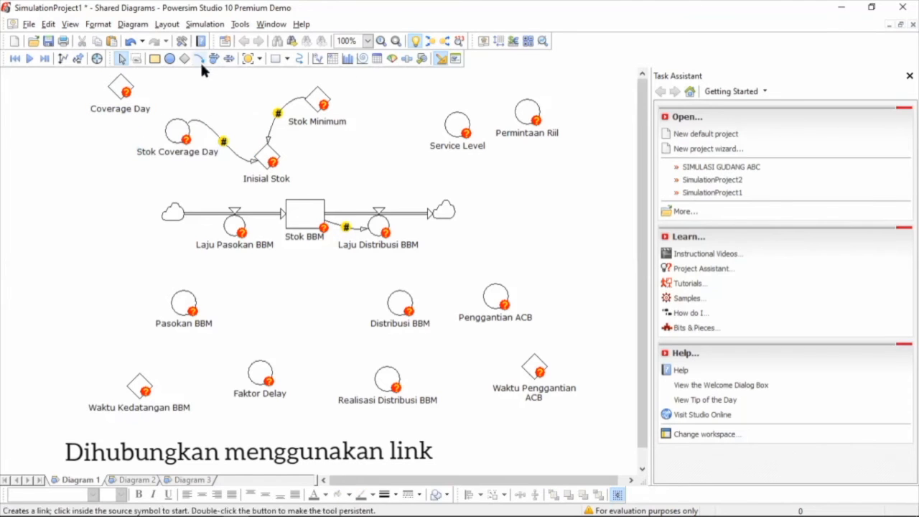
{"action": "left_click_drag", "start_coordinate": [132, 88], "coordinate": [169, 126]}
{"action": "left_click", "coordinate": [277, 158]}
{"action": "left_click", "coordinate": [305, 213]}
- Link Waktu Kedatangan BBM to Pasokan BBM, and link both Pasokan BBM and Faktor Delay to Laju Pasokan BBM
{"action": "left_click_drag", "start_coordinate": [139, 374], "coordinate": [235, 226]}
{"action": "left_click", "coordinate": [199, 59]}
{"action": "left_click", "coordinate": [199, 59]}
{"action": "mouse_move", "coordinate": [258, 361]}
{"action": "left_mouse_down"}
{"action": "mouse_move", "coordinate": [247, 230]}
{"action": "mouse_move", "coordinate": [273, 363]}
{"action": "left_mouse_up"}
- Link Realisasi Distribusi BBM to Distribusi BBM, and Waktu Penggantian ACB through Penggantian ACB to Distribusi BBM
{"action": "left_click", "coordinate": [199, 58]}
{"action": "left_click_drag", "start_coordinate": [388, 370], "coordinate": [390, 304]}
{"action": "left_click_drag", "start_coordinate": [383, 383], "coordinate": [370, 387]}
{"action": "left_click", "coordinate": [199, 58]}
{"action": "mouse_move", "coordinate": [534, 368]}
{"action": "left_mouse_down"}
{"action": "mouse_move", "coordinate": [513, 293]}
{"action": "mouse_move", "coordinate": [401, 302]}
{"action": "left_mouse_up"}
- Link Distribusi BBM to Laju Distribusi BBM and curve the link
{"action": "left_click", "coordinate": [199, 58]}
{"action": "left_click", "coordinate": [199, 59]}
{"action": "mouse_move", "coordinate": [400, 301]}
{"action": "left_mouse_down"}
{"action": "mouse_move", "coordinate": [412, 232]}
{"action": "mouse_move", "coordinate": [381, 227]}
{"action": "left_mouse_up"}
{"action": "left_click_drag", "start_coordinate": [411, 228], "coordinate": [440, 228]}
- Link Laju Distribusi BBM to Service Level, and move Service Level down and Permintaan Riil to the right
{"action": "left_click", "coordinate": [199, 58]}
{"action": "mouse_move", "coordinate": [379, 226]}
{"action": "left_mouse_down"}
{"action": "mouse_move", "coordinate": [444, 201]}
{"action": "mouse_move", "coordinate": [470, 166]}
{"action": "mouse_move", "coordinate": [460, 131]}
{"action": "left_mouse_up"}
{"action": "left_click_drag", "start_coordinate": [465, 131], "coordinate": [529, 176]}
{"action": "left_click_drag", "start_coordinate": [529, 114], "coordinate": [587, 108]}
- Reshape the curve of the link between Laju Distribusi BBM and Service Level, and link Permintaan Riil to Service Level
{"action": "left_click", "coordinate": [474, 212]}
{"action": "left_click_drag", "start_coordinate": [440, 204], "coordinate": [443, 230]}
{"action": "left_click", "coordinate": [562, 219]}
{"action": "left_click", "coordinate": [537, 192]}
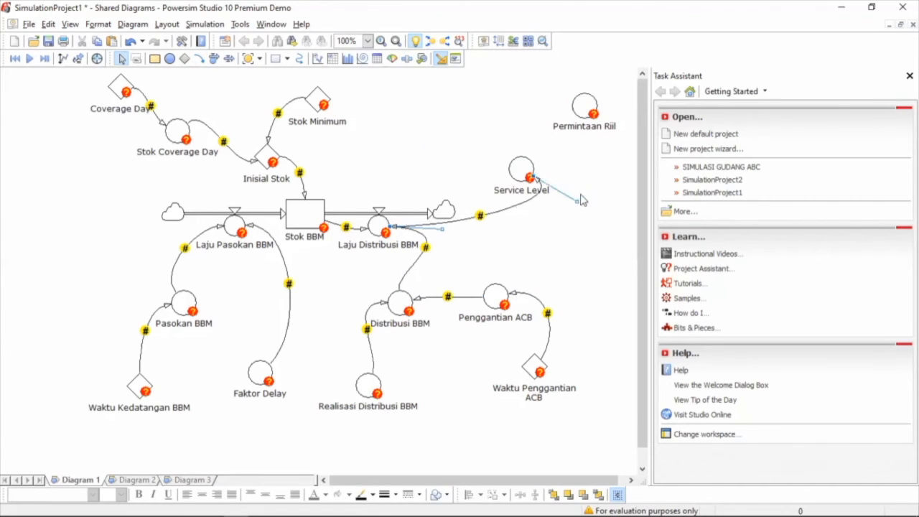
{"action": "left_click_drag", "start_coordinate": [577, 202], "coordinate": [616, 204]}
{"action": "left_click", "coordinate": [578, 186]}
{"action": "left_click", "coordinate": [199, 59]}
{"action": "mouse_move", "coordinate": [585, 106]}
{"action": "left_mouse_down"}
{"action": "mouse_move", "coordinate": [496, 146]}
{"action": "mouse_move", "coordinate": [521, 168]}
{"action": "left_mouse_up"}
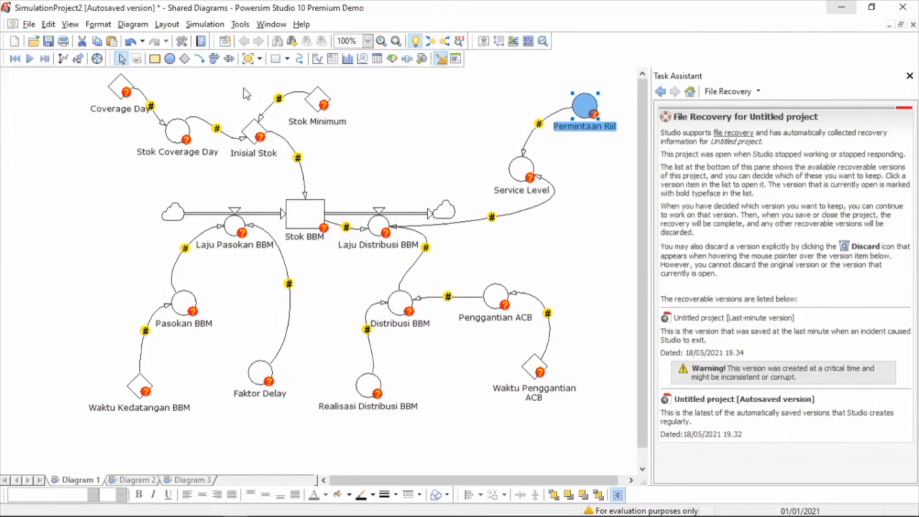
- Accept calendar-dependent time measurement with the Bank calendar and Day intervals in the project settings
{"action": "left_click", "coordinate": [183, 43]}
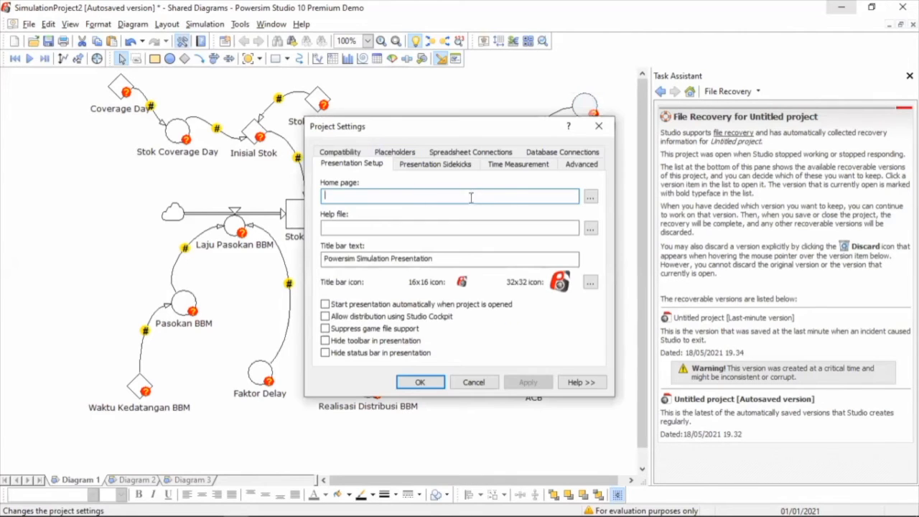
{"action": "left_click", "coordinate": [517, 167]}
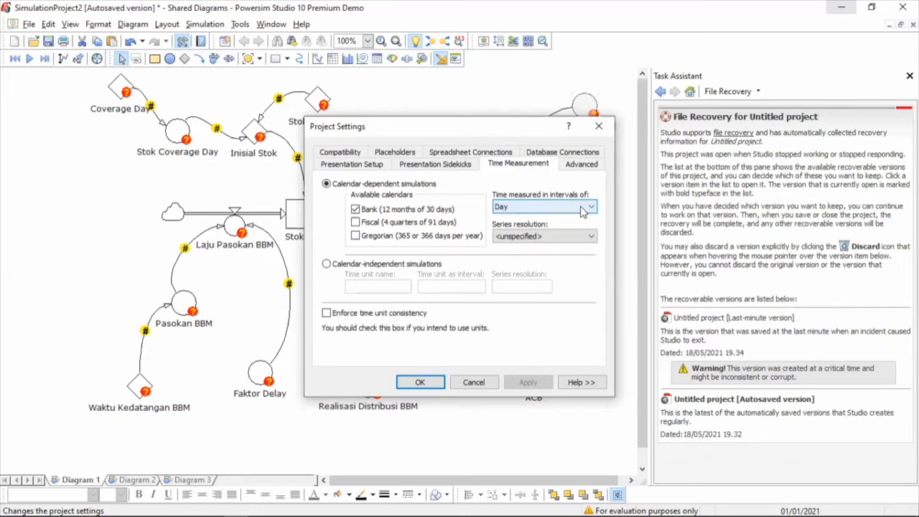
{"action": "left_click", "coordinate": [424, 383]}
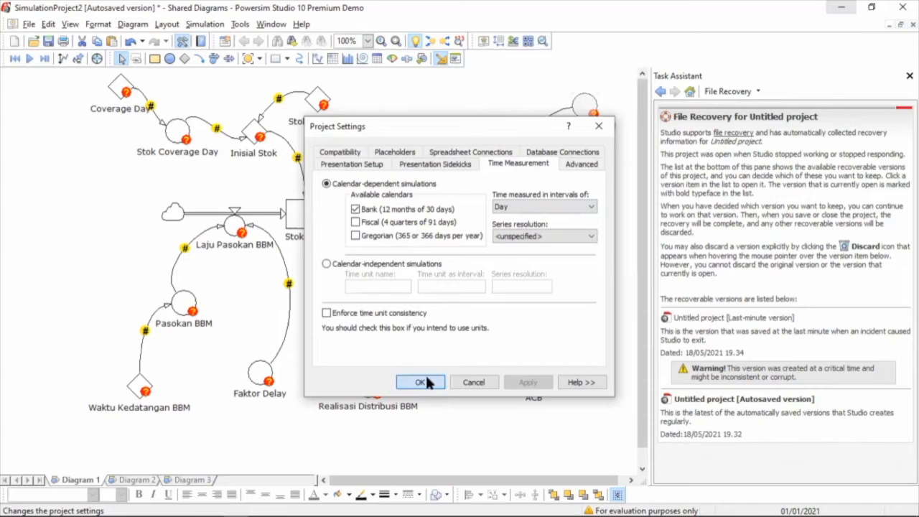
{"action": "left_click", "coordinate": [544, 314]}
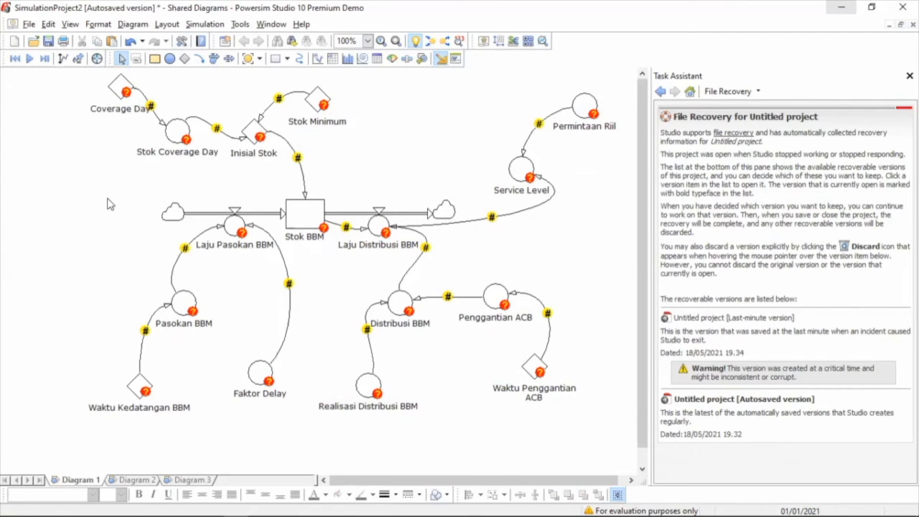
- Define the Coverage Day constant as 4<<da>>
{"action": "left_click", "coordinate": [121, 96]}
{"action": "double_click", "coordinate": [120, 96]}
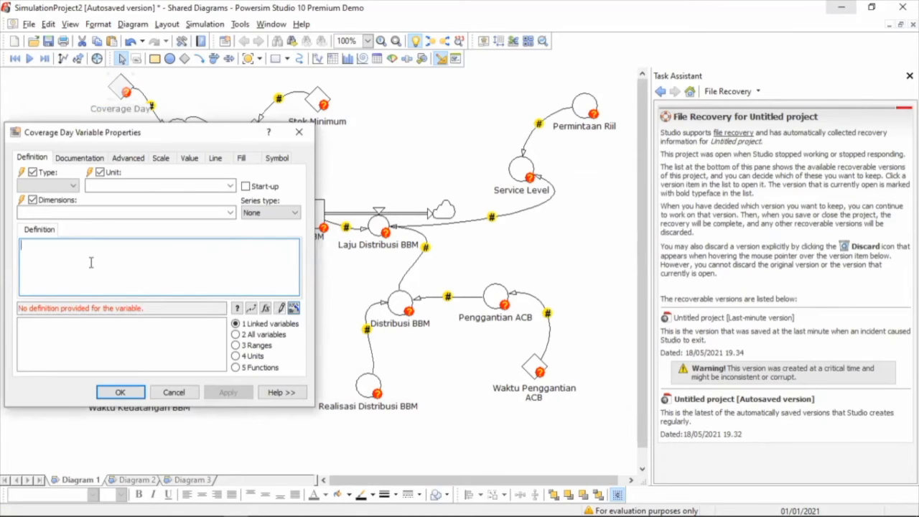
{"action": "type", "text": "4"}
{"action": "type", "text": "<<DA"}
{"action": "type", "text": "da>>"}
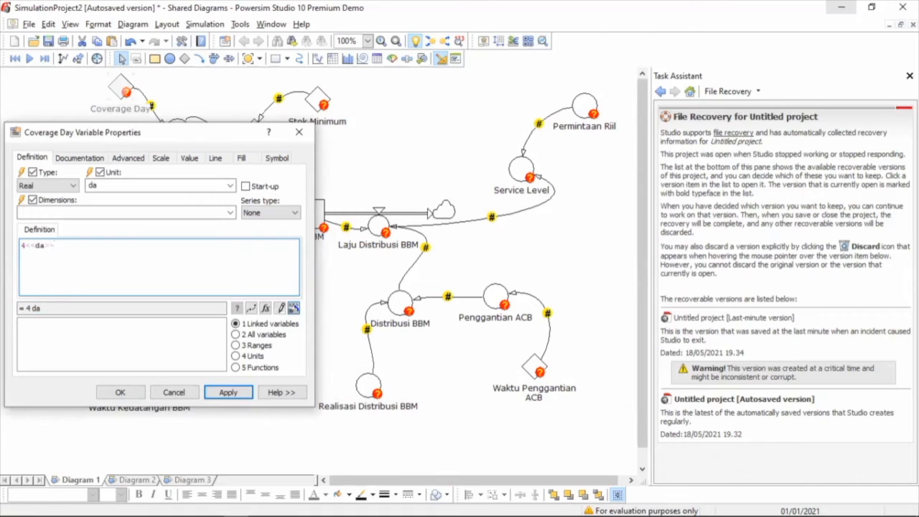
{"action": "key", "text": "Return"}
{"action": "key", "text": "Return"}
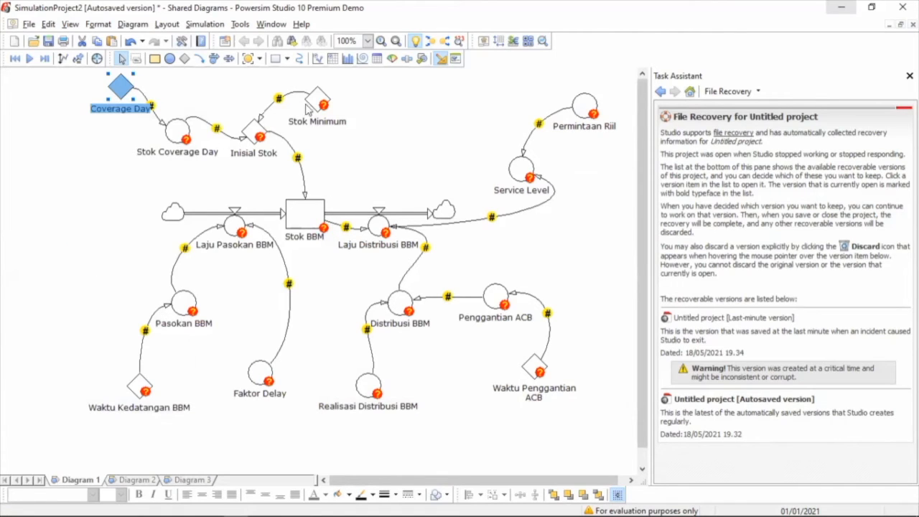
- Open the variable properties of the Stok Minimum constant
{"action": "double_click", "coordinate": [316, 103]}
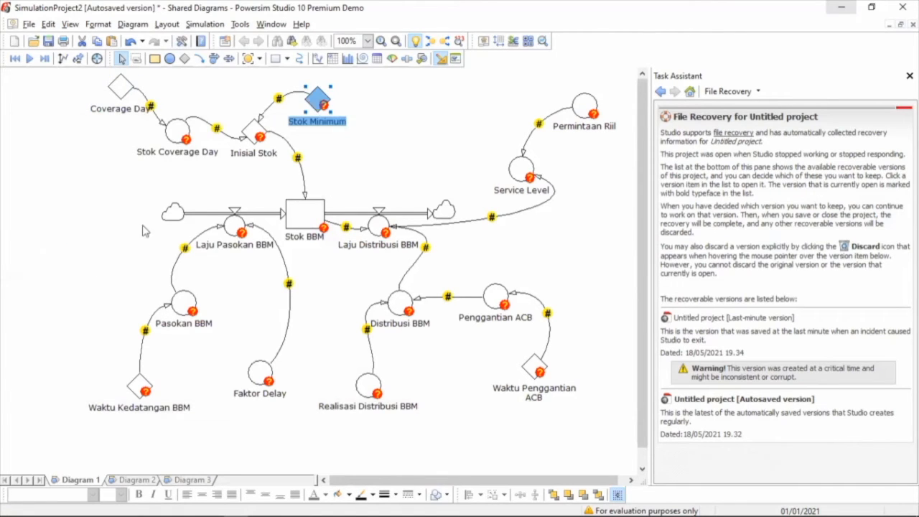
{"action": "type", "text": "8000"}
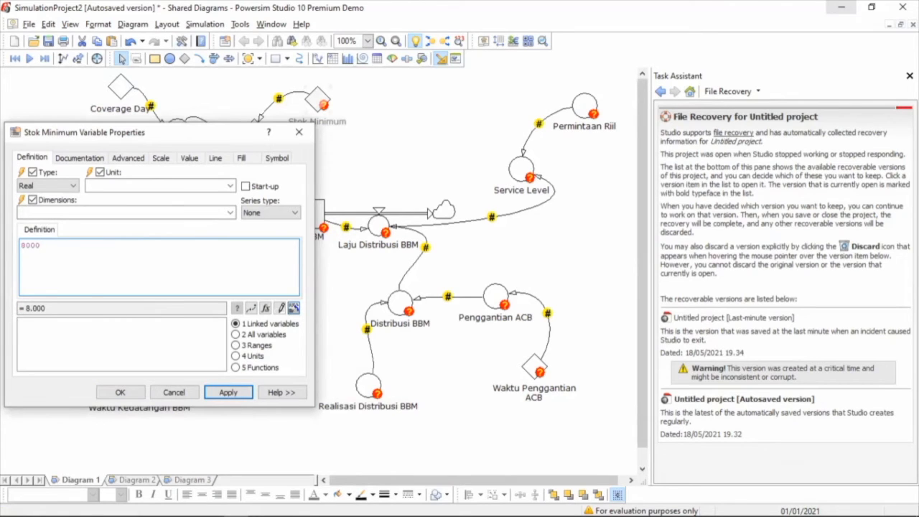
{"action": "type", "text": "<<k"}
{"action": "key", "text": "BackSpace"}
{"action": "key", "text": "BackSpace"}
{"action": "key", "text": "BackSpace"}
{"action": "key", "text": "BackSpace"}
{"action": "key", "text": "BackSpace"}
{"action": "key", "text": "BackSpace"}
{"action": "key", "text": "BackSpace"}
{"action": "left_click", "coordinate": [251, 356]}
{"action": "left_click", "coordinate": [91, 323]}
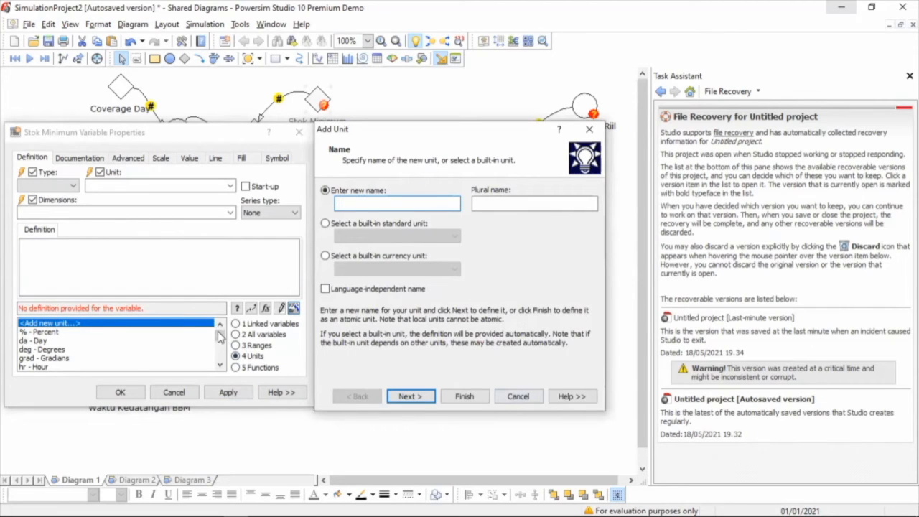
{"action": "left_click", "coordinate": [521, 397]}
- Define the Stok Minimum constant as 8000<<kl>>
{"action": "left_click", "coordinate": [181, 270]}
{"action": "type", "text": "8000<<kl>>"}
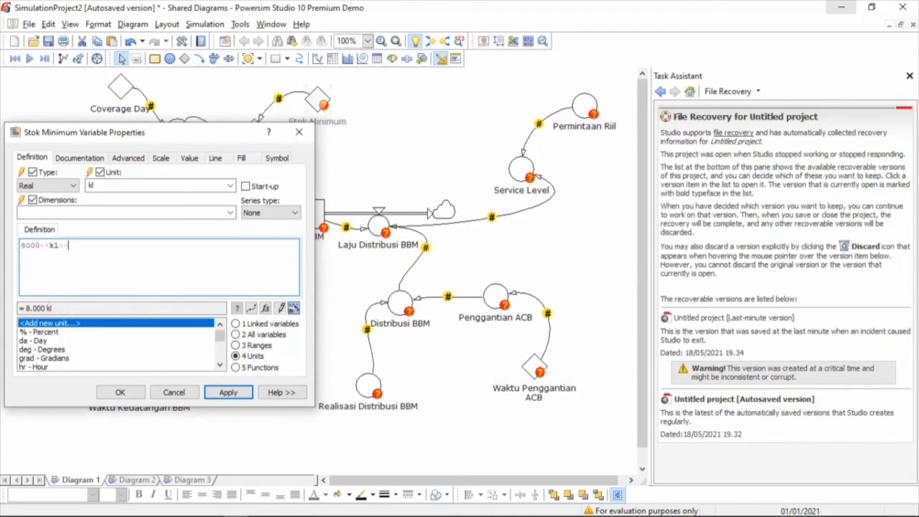
{"action": "left_click", "coordinate": [121, 393]}
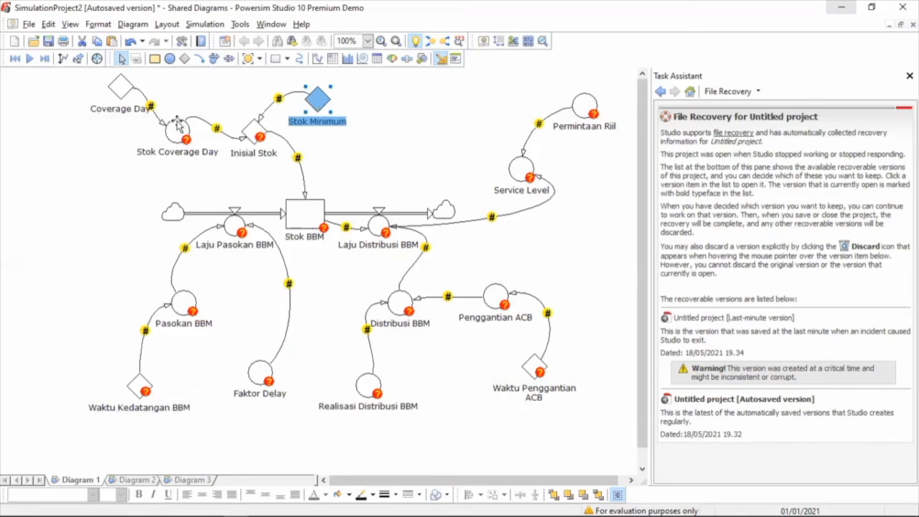
- Define the Stok Coverage Day variable as 1968<<kl/da>>*'Coverage Day'
{"action": "double_click", "coordinate": [177, 129]}
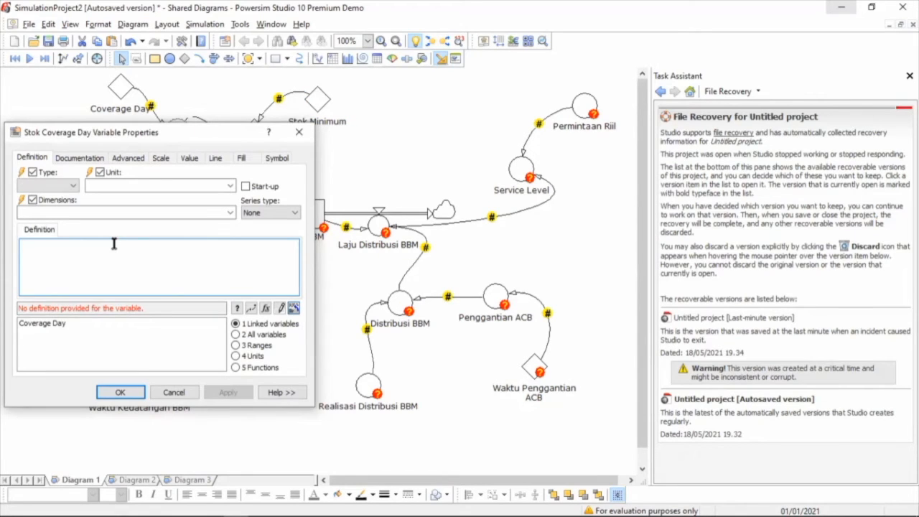
{"action": "type", "text": "1968"}
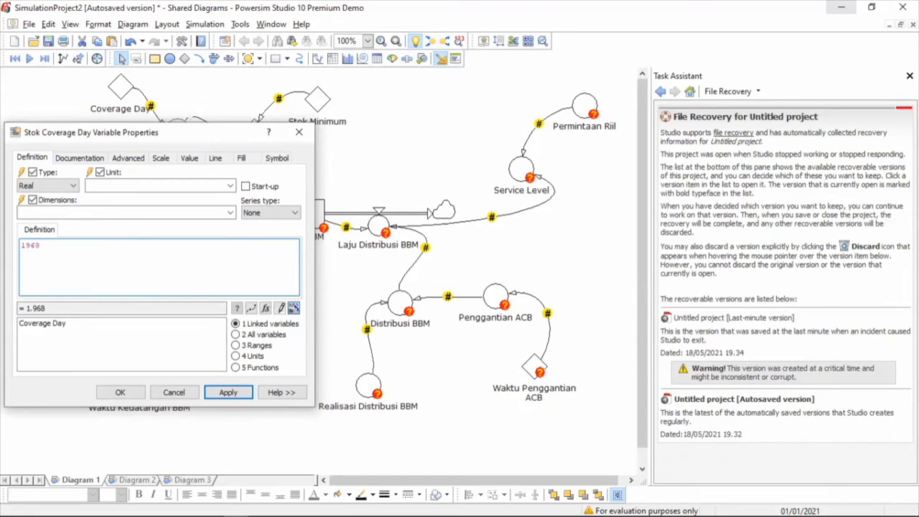
{"action": "type", "text": "<<kl/dada"}
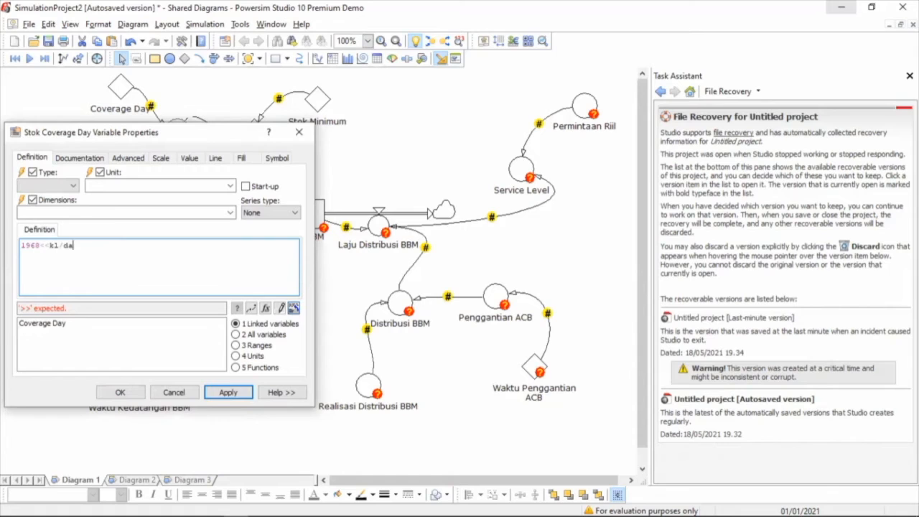
{"action": "type", "text": ">>*"}
{"action": "double_click", "coordinate": [58, 324]}
{"action": "left_click", "coordinate": [125, 398]}
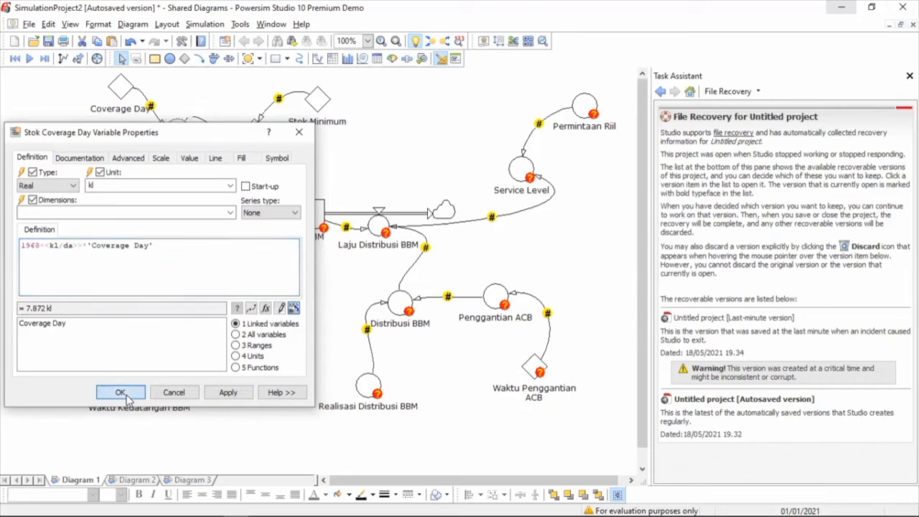
- Define the Inisial Stok constant as the sum 'Stok Coverage Day'+'Stok Minimum'
{"action": "left_click", "coordinate": [253, 131]}
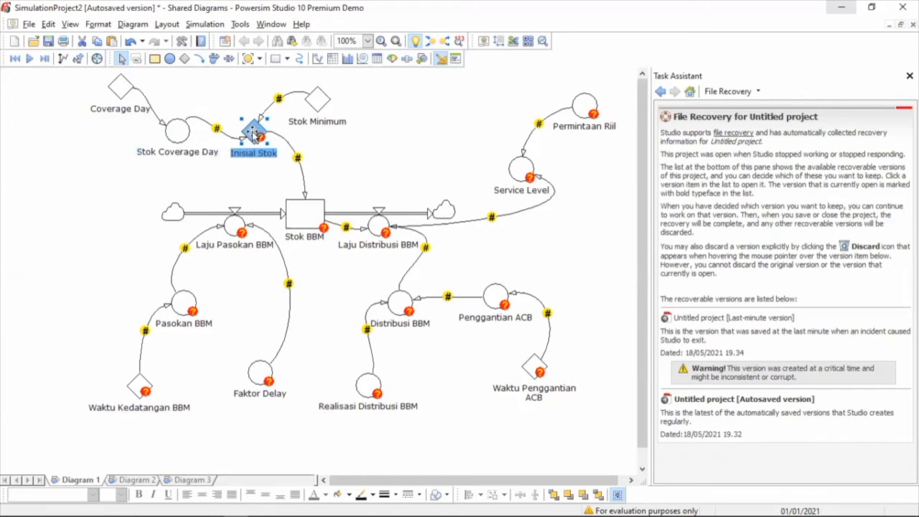
{"action": "double_click", "coordinate": [253, 132]}
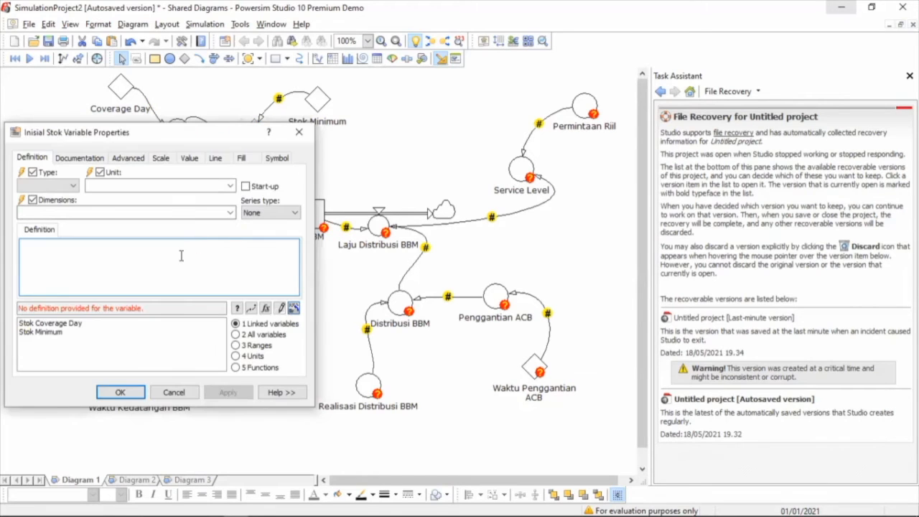
{"action": "double_click", "coordinate": [75, 324]}
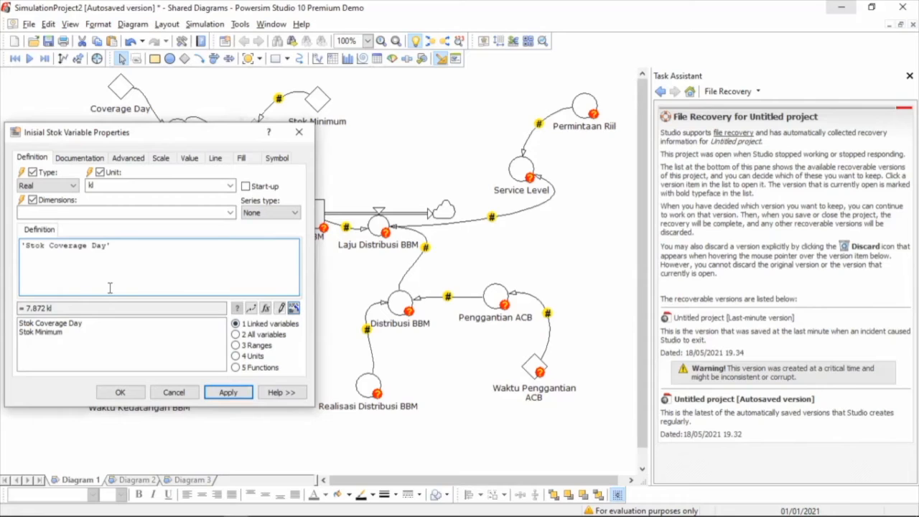
{"action": "type", "text": "+"}
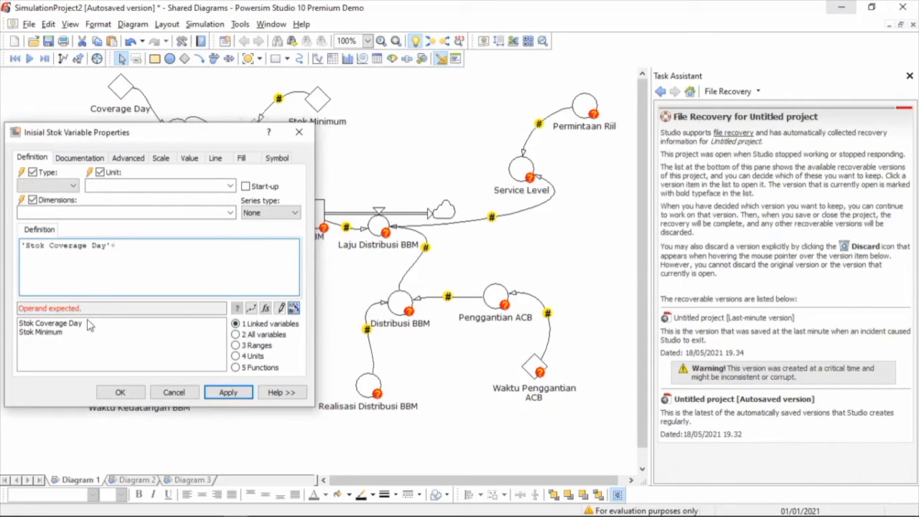
{"action": "double_click", "coordinate": [51, 332]}
{"action": "left_click", "coordinate": [229, 393]}
{"action": "key", "text": "Return"}
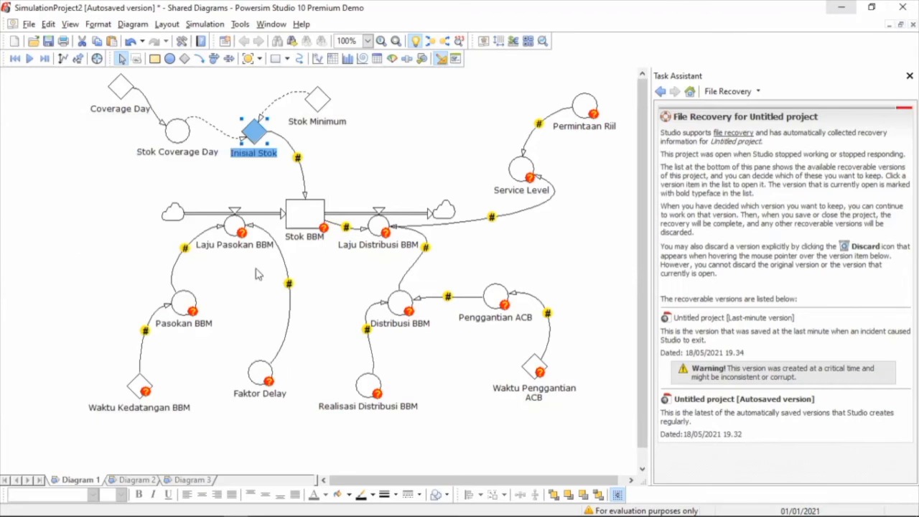
{"action": "left_click", "coordinate": [379, 144]}
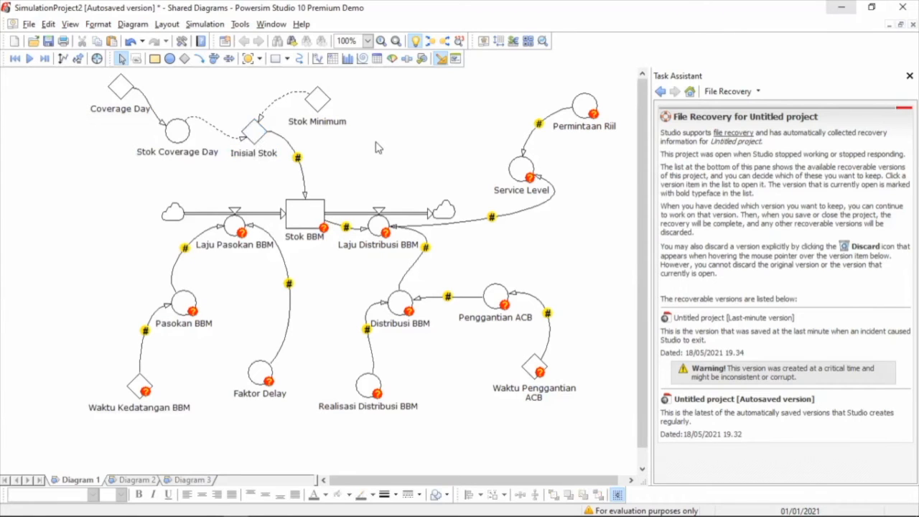
- Define the Stok BBM level with the linked variable 'Inisial Stok' as its initial value
{"action": "left_click", "coordinate": [308, 209]}
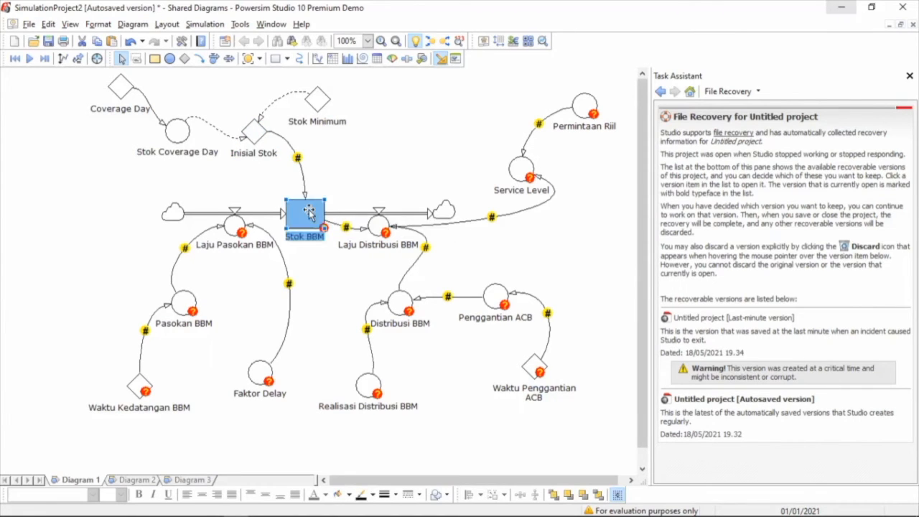
{"action": "double_click", "coordinate": [309, 209]}
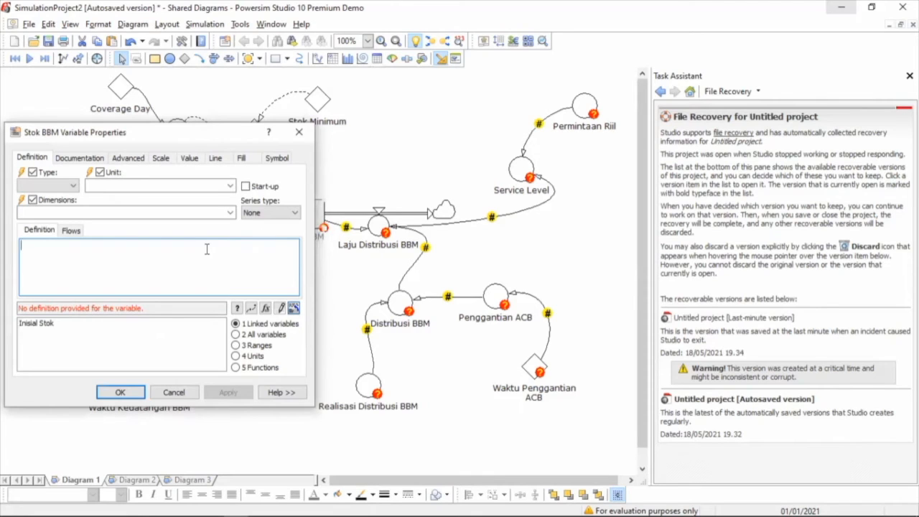
{"action": "double_click", "coordinate": [44, 324]}
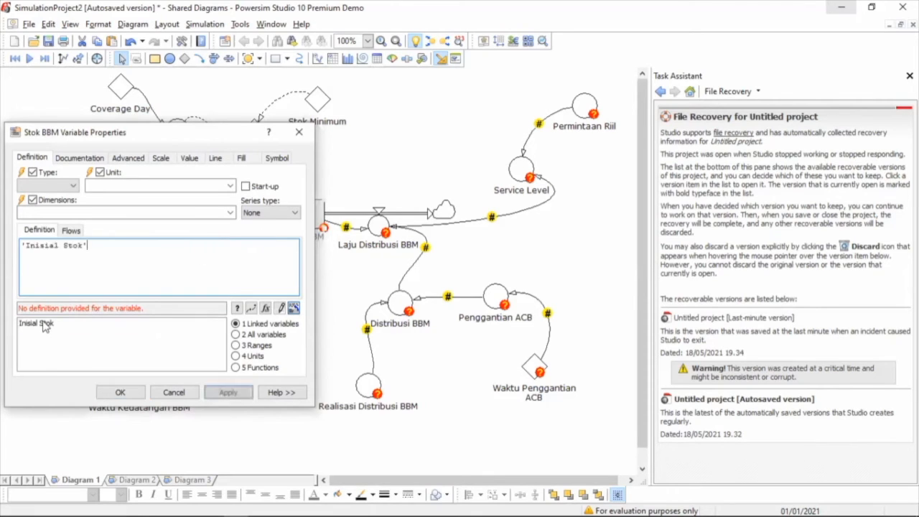
{"action": "key", "text": "Return"}
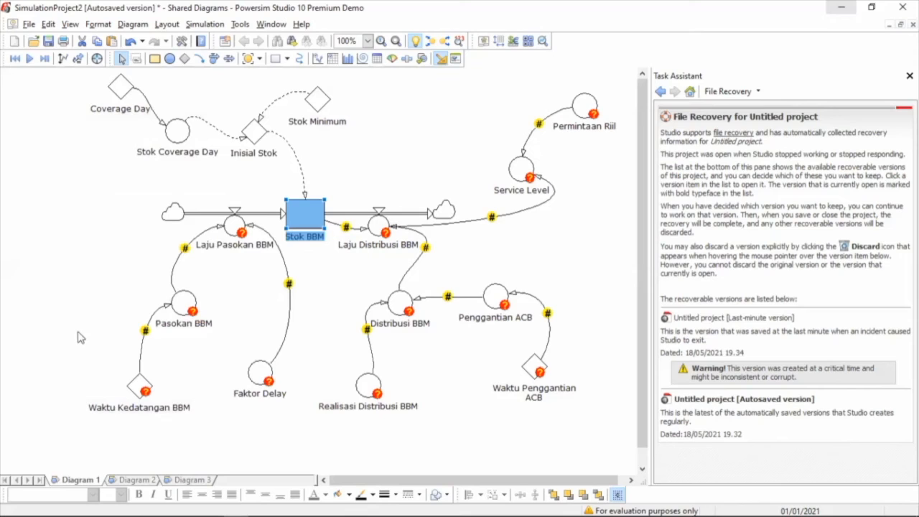
- Define the Waktu Kedatangan BBM constant as 8<<da>>
{"action": "left_click", "coordinate": [140, 386]}
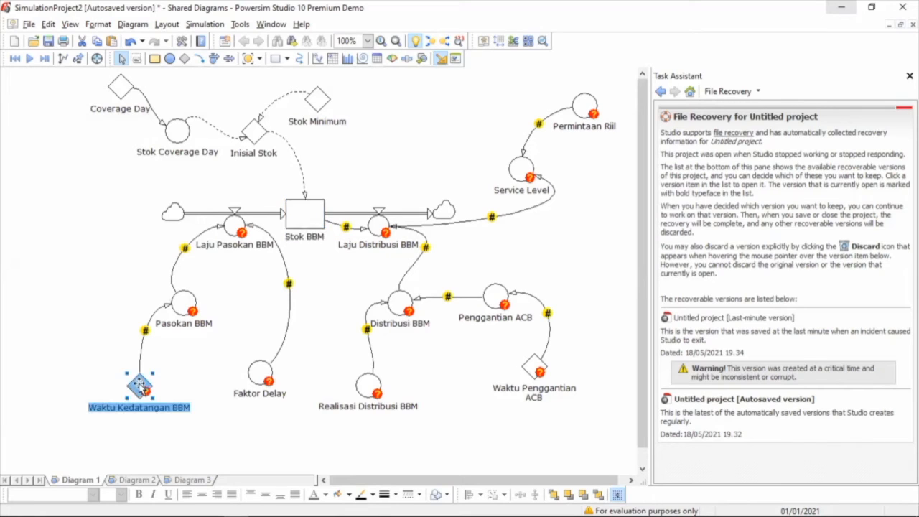
{"action": "double_click", "coordinate": [140, 386]}
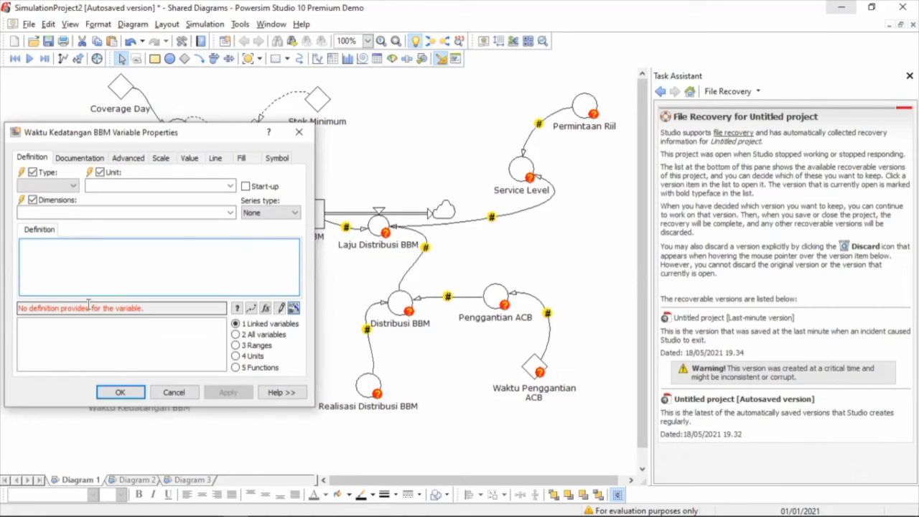
{"action": "type", "text": "8<<da"}
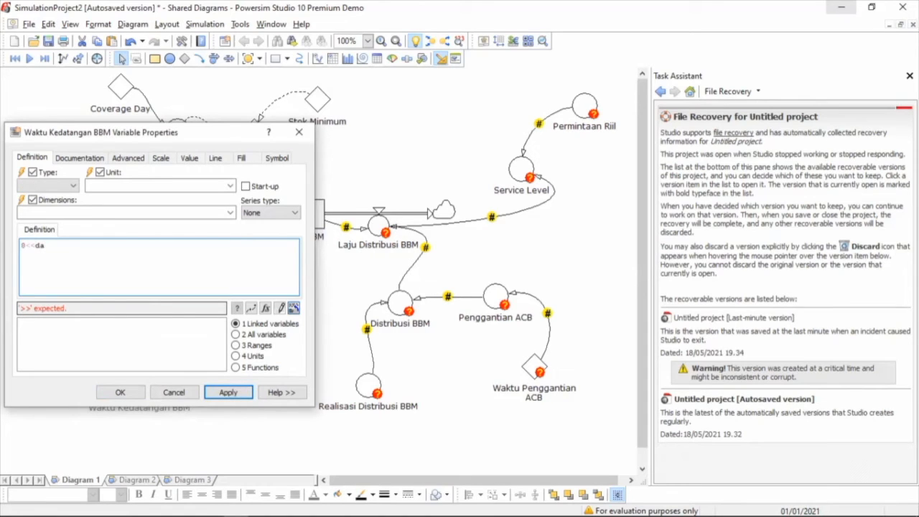
{"action": "type", "text": ">>"}
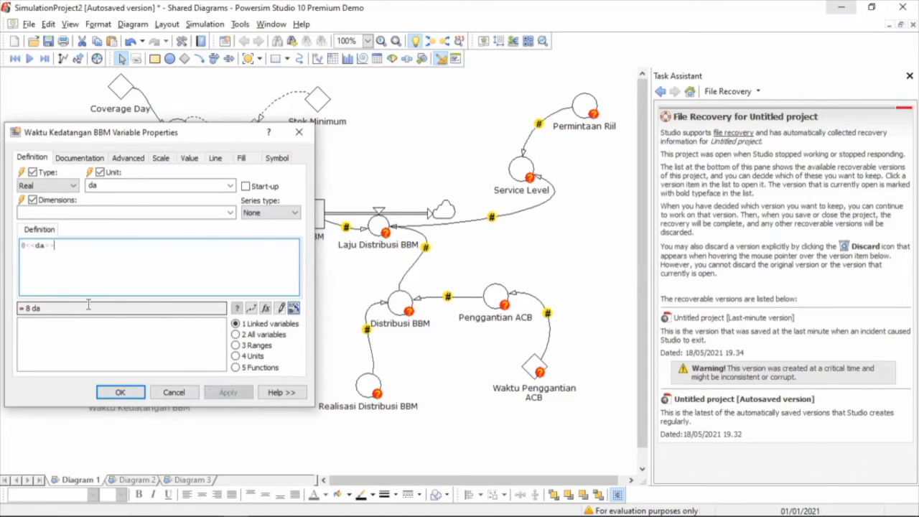
{"action": "left_click", "coordinate": [120, 392]}
- Define the Pasokan BBM variable as 2000<<kl/da>>*'Waktu Kedatangan BBM', with the unit enclosed in double angle brackets
{"action": "left_click", "coordinate": [183, 310]}
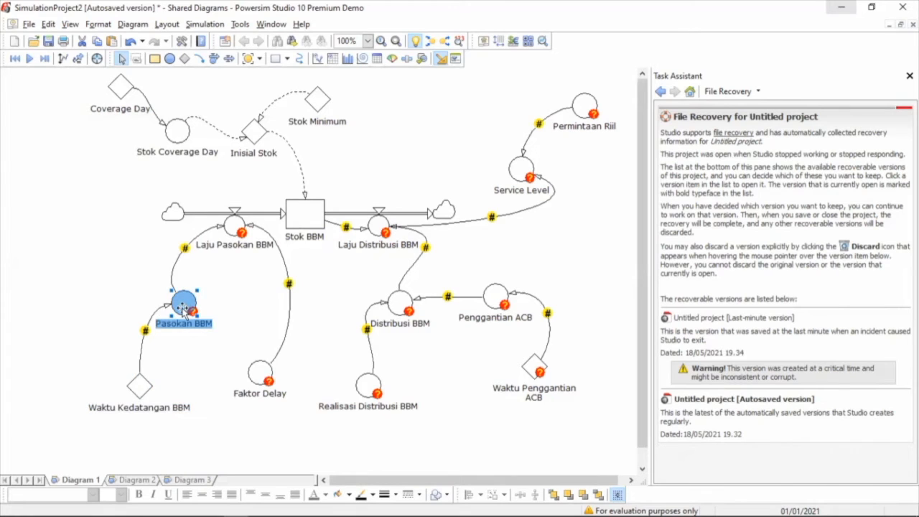
{"action": "double_click", "coordinate": [183, 309]}
{"action": "type", "text": "2"}
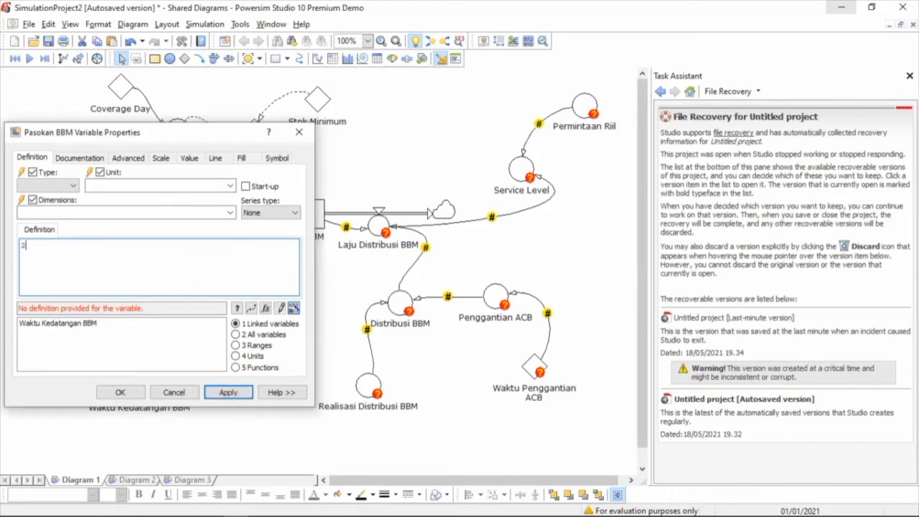
{"action": "type", "text": "000"}
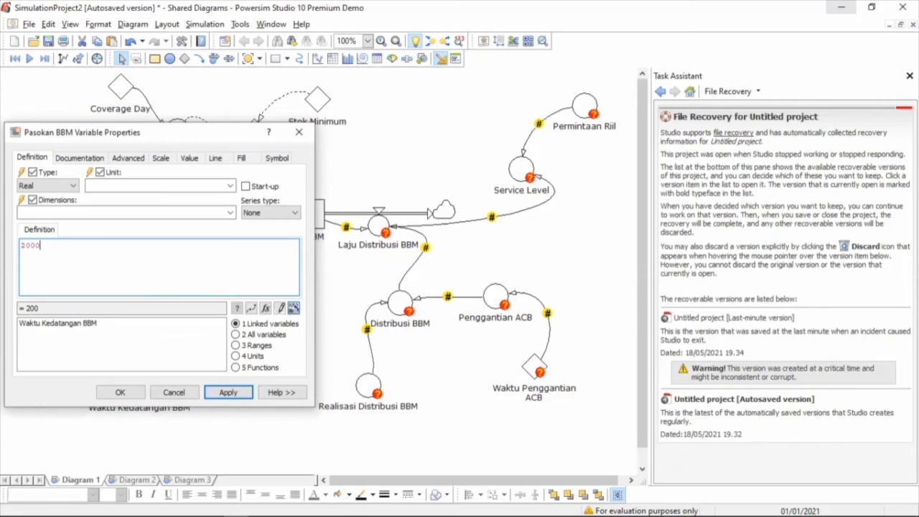
{"action": "type", "text": "(kl"}
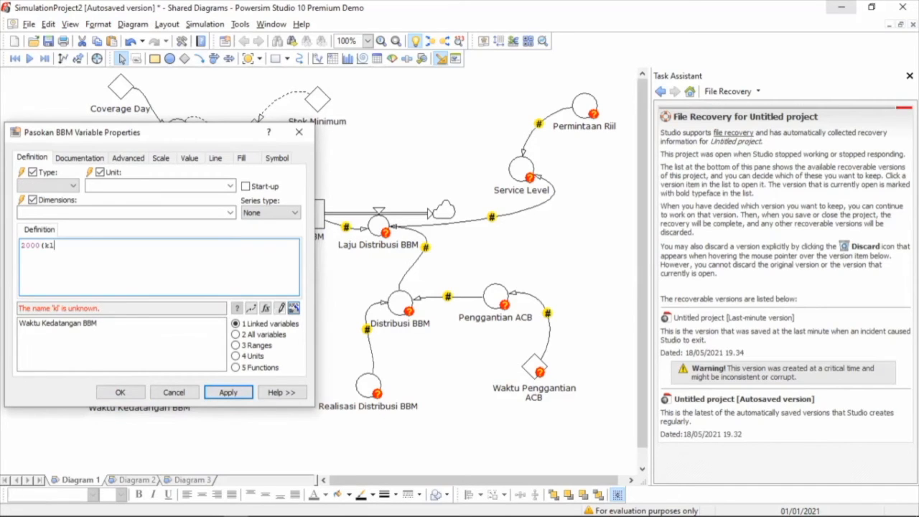
{"action": "type", "text": "/days"}
{"action": "double_click", "coordinate": [92, 324]}
{"action": "left_click", "coordinate": [126, 392]}
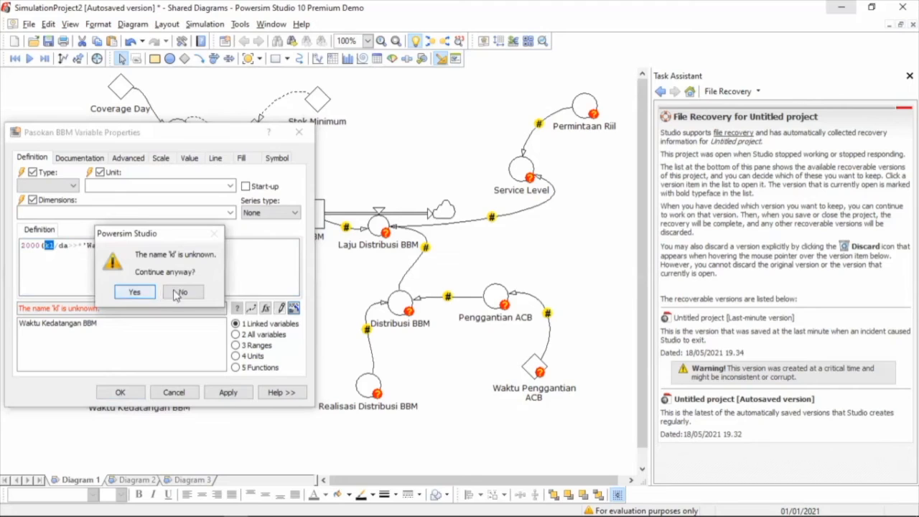
{"action": "left_click", "coordinate": [182, 291]}
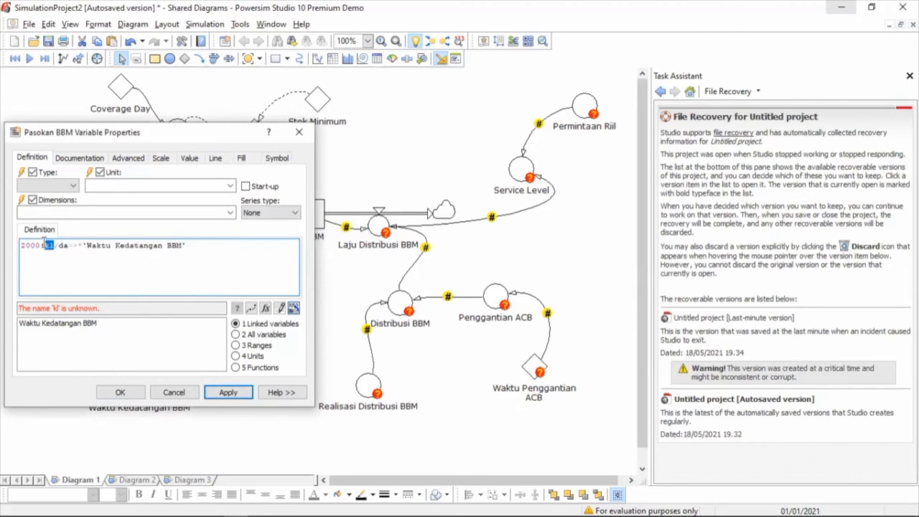
{"action": "left_click", "coordinate": [43, 245]}
{"action": "key", "text": "Delete"}
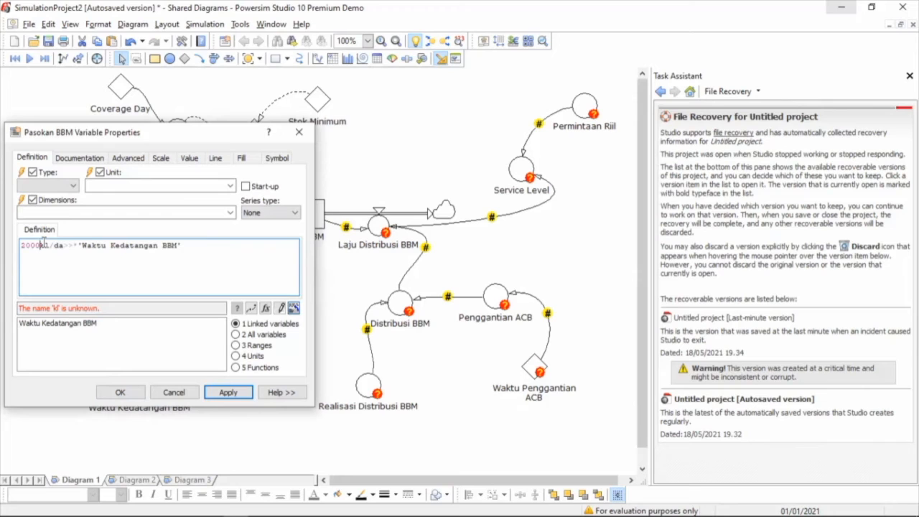
{"action": "type", "text": "<<"}
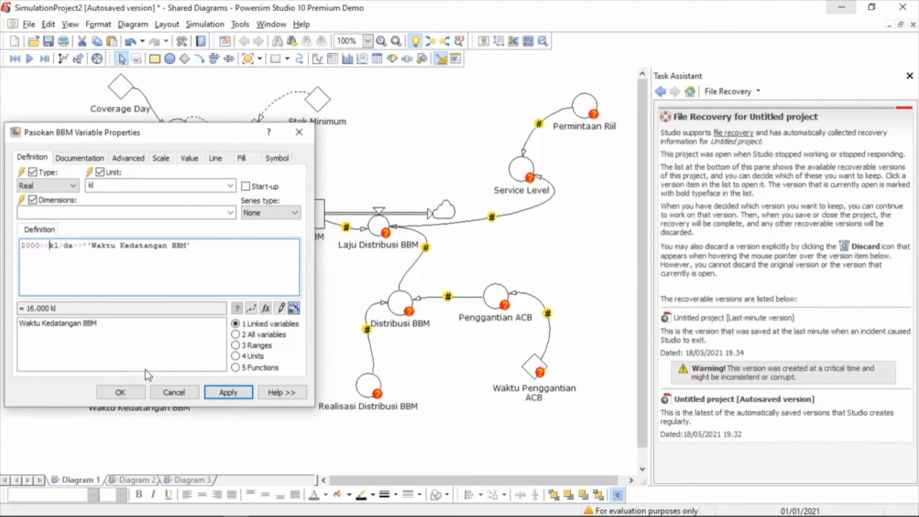
{"action": "left_click", "coordinate": [120, 393]}
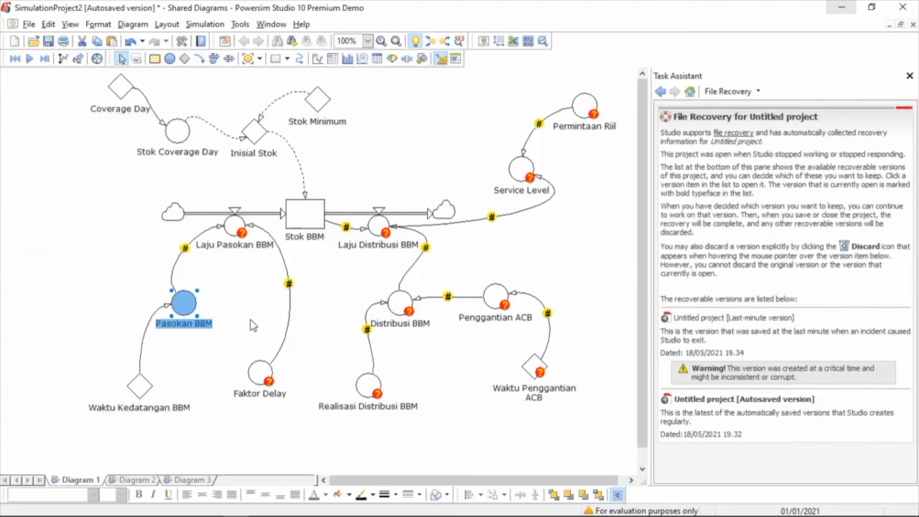
- Define the Faktor Delay variable as 0,3<<da>>
{"action": "left_click", "coordinate": [251, 325]}
{"action": "left_click", "coordinate": [262, 374]}
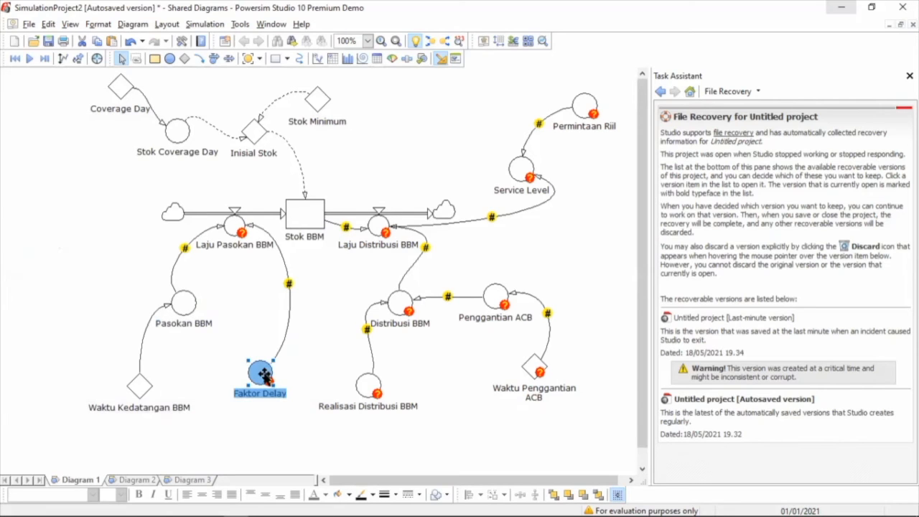
{"action": "double_click", "coordinate": [262, 374]}
{"action": "type", "text": "0,"}
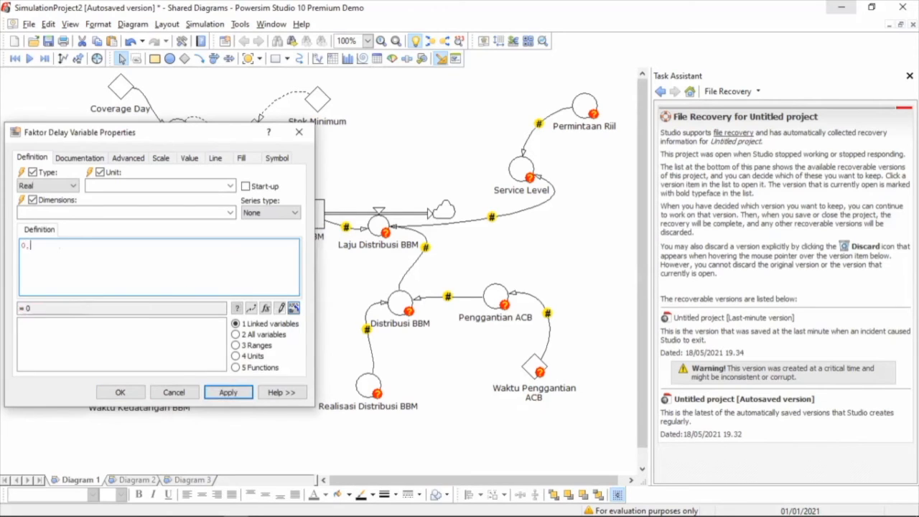
{"action": "type", "text": "3<<da>"}
{"action": "key", "text": "Return"}
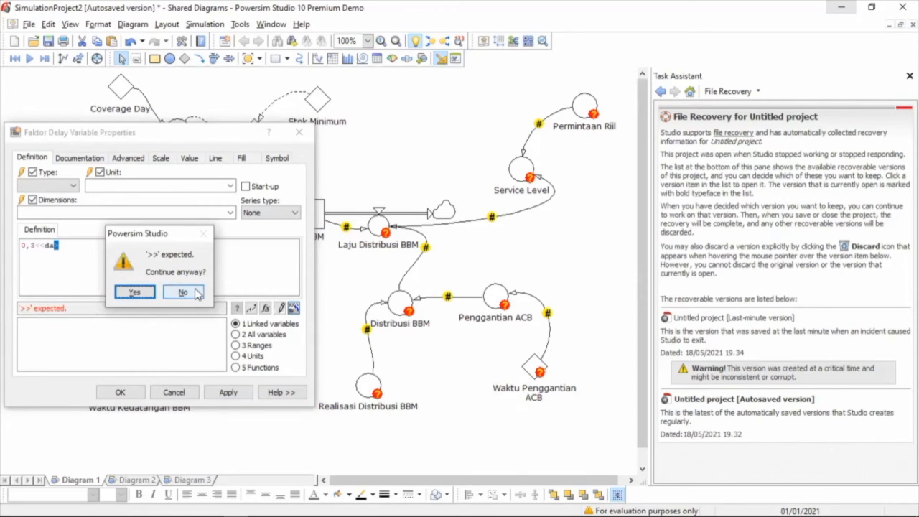
{"action": "left_click", "coordinate": [196, 292]}
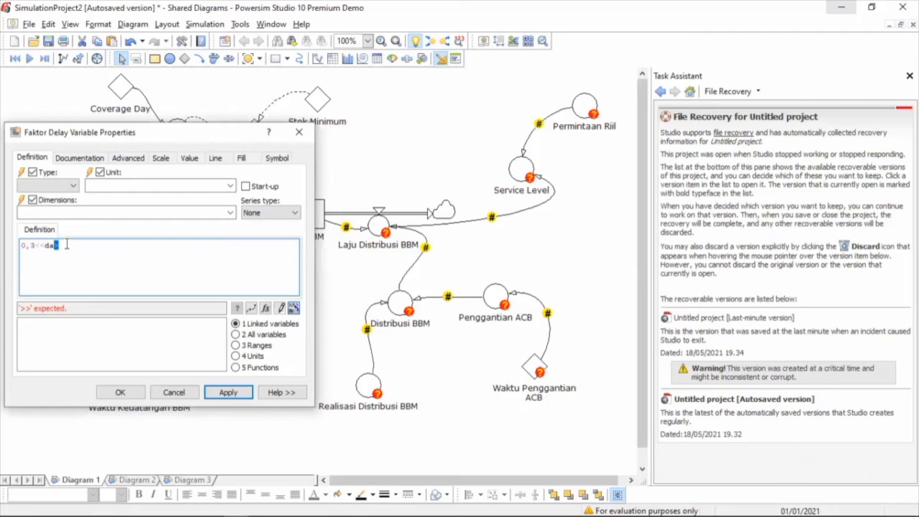
{"action": "type", "text": ">>"}
{"action": "key", "text": "Return"}
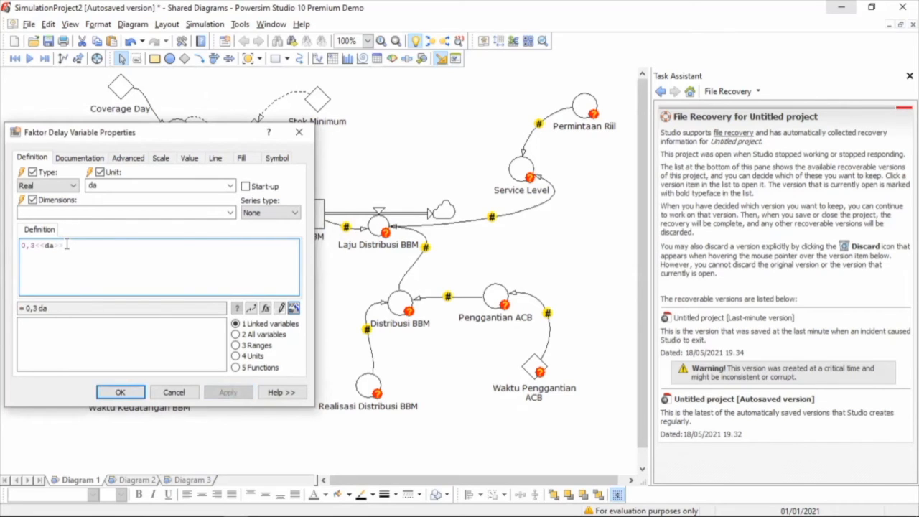
{"action": "key", "text": "Return"}
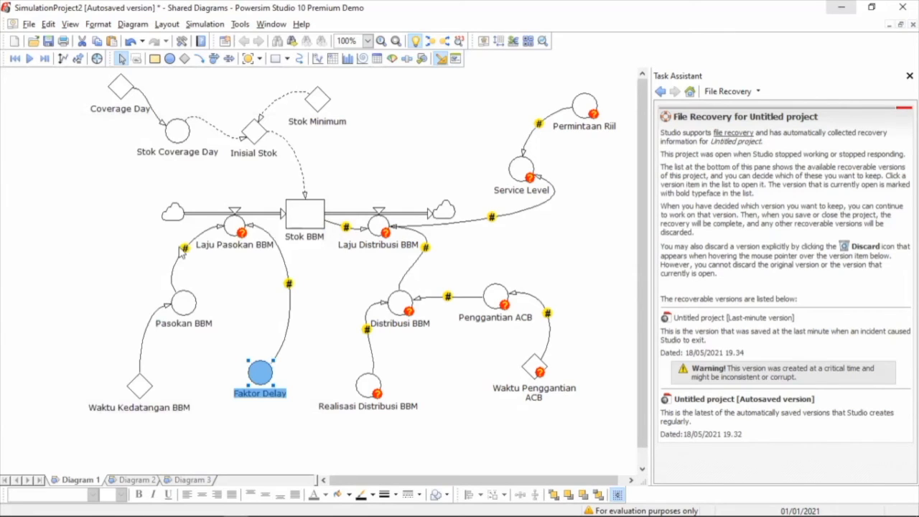
- Define the Laju Pasokan BBM flow rate as 'Pasokan BBM'/'Faktor Delay' using its linked variables
{"action": "double_click", "coordinate": [236, 227]}
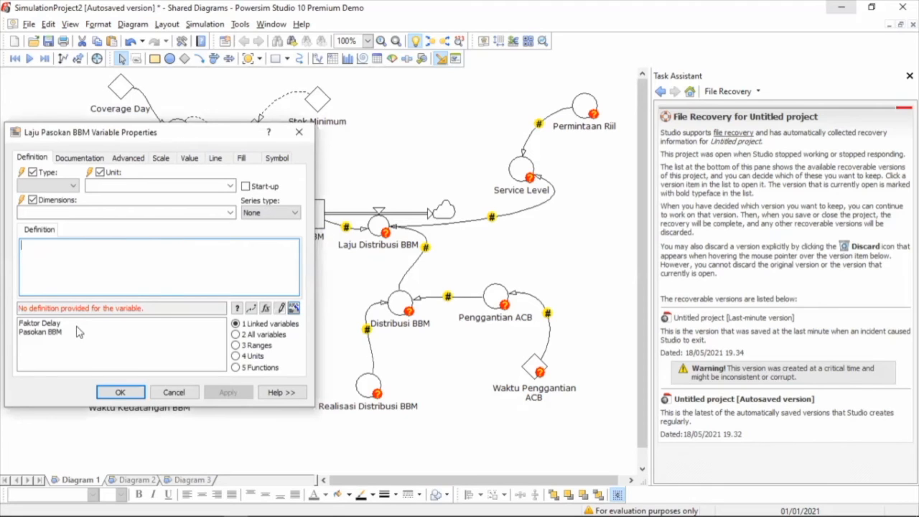
{"action": "double_click", "coordinate": [72, 332]}
{"action": "type", "text": "/"}
{"action": "left_click", "coordinate": [77, 324]}
{"action": "double_click", "coordinate": [77, 325]}
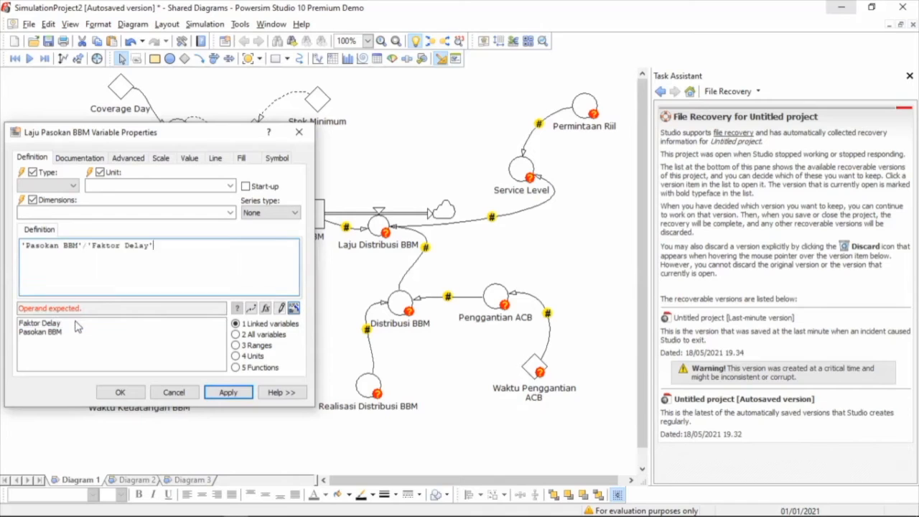
{"action": "left_click", "coordinate": [121, 394]}
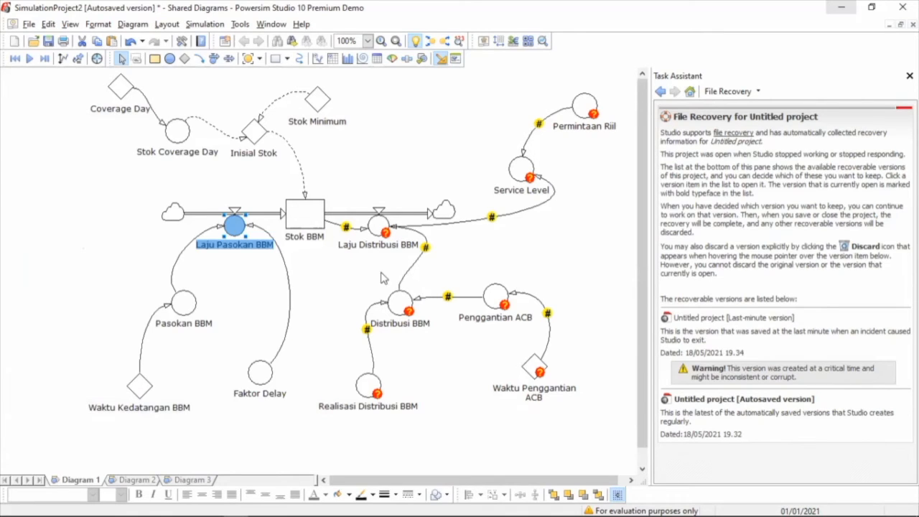
{"action": "left_click", "coordinate": [338, 272]}
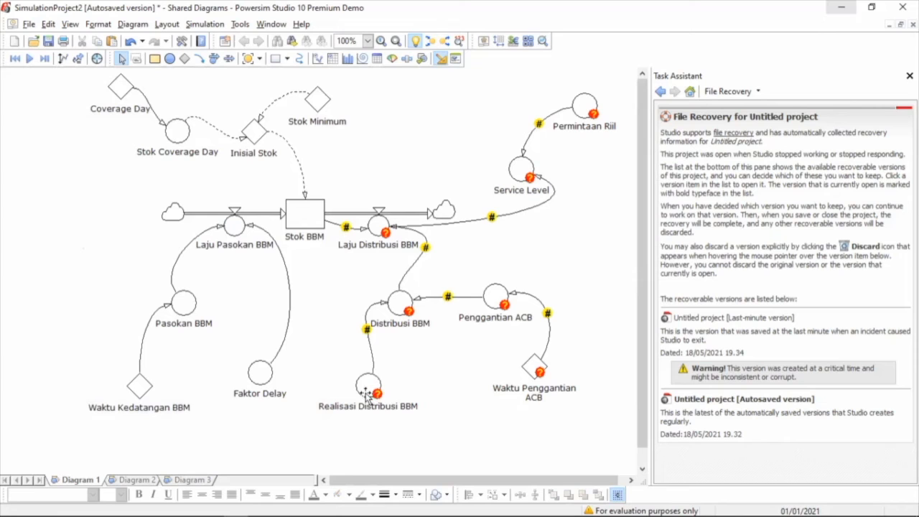
- Define the Realisasi Distribusi BBM variable as 2160<<kl/da>>, with the unit enclosed in double angle brackets
{"action": "left_click", "coordinate": [367, 393]}
{"action": "double_click", "coordinate": [366, 394]}
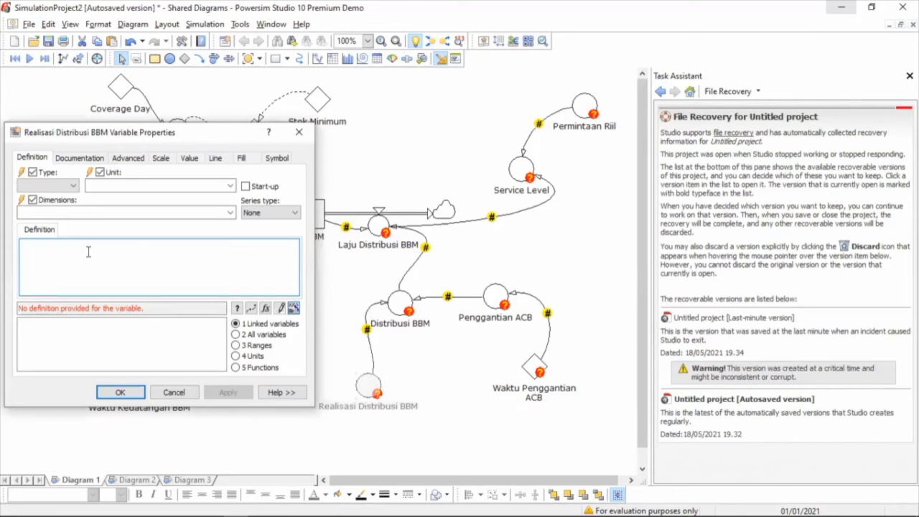
{"action": "type", "text": "2"}
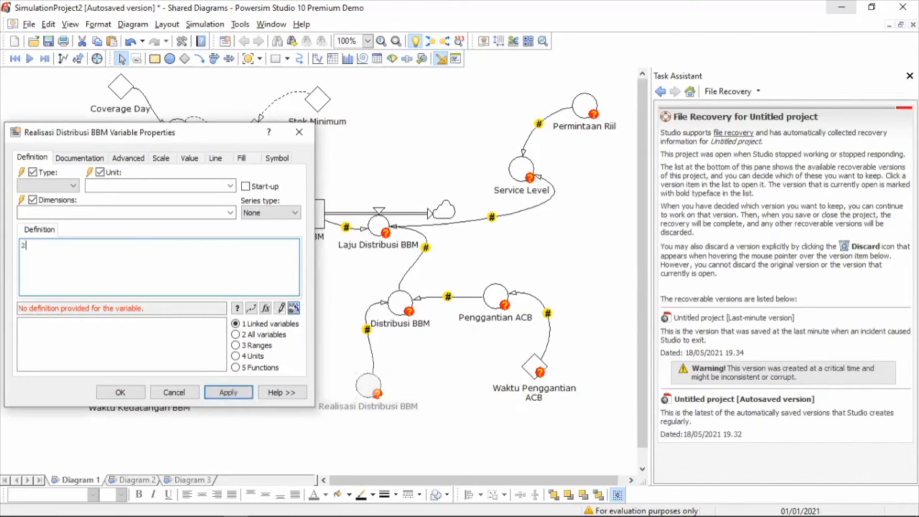
{"action": "type", "text": "160<<kl/da>"}
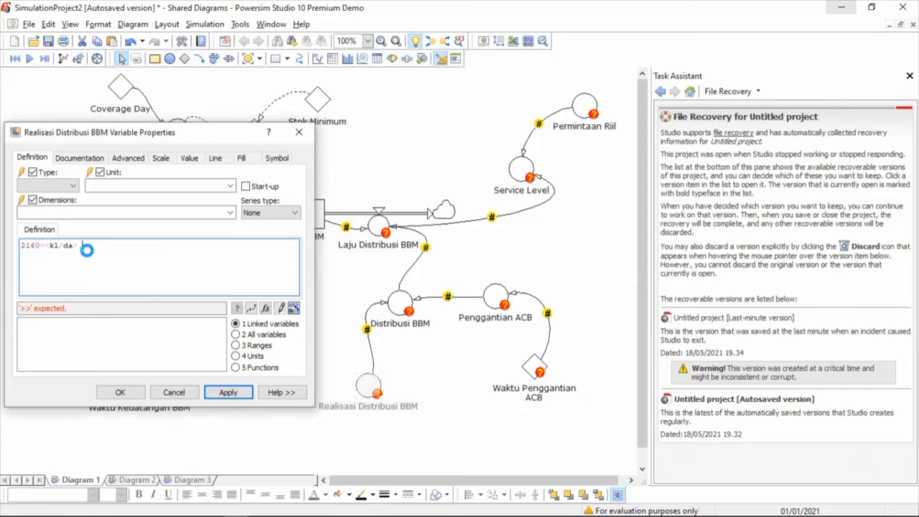
{"action": "key", "text": "Return"}
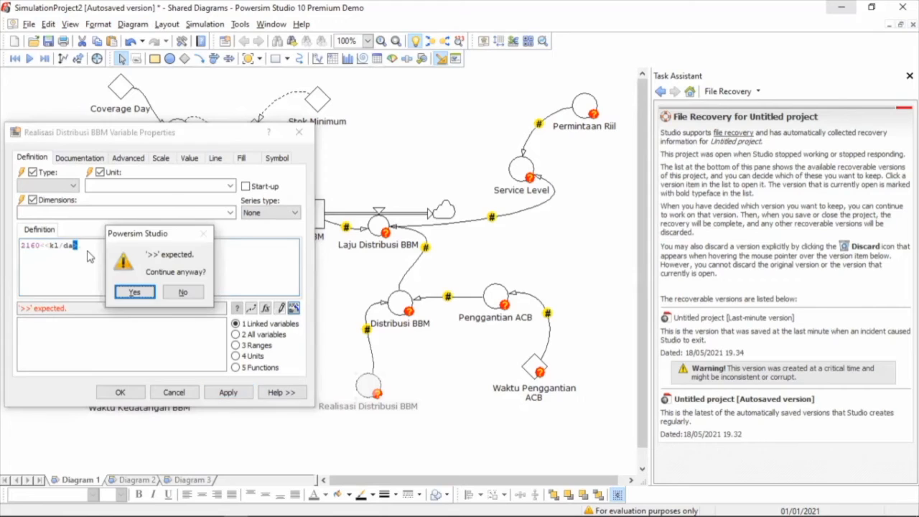
{"action": "left_click", "coordinate": [177, 294]}
{"action": "type", "text": ">"}
{"action": "key", "text": "Return"}
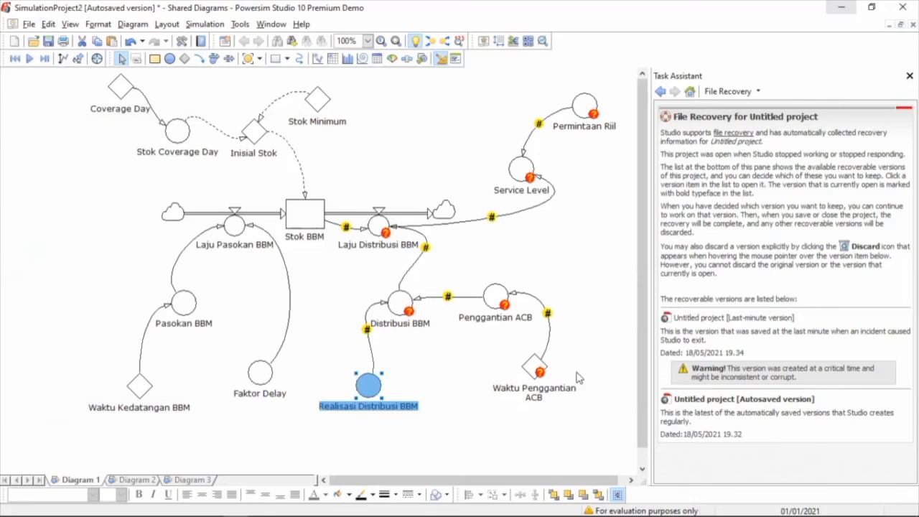
- Define the Waktu Penggantian ACB constant as 3<<da>>
{"action": "left_click", "coordinate": [535, 368]}
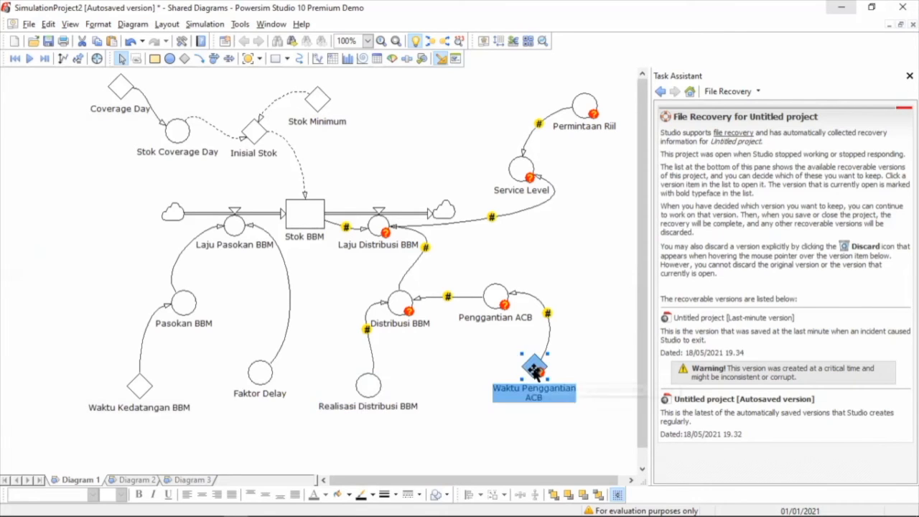
{"action": "double_click", "coordinate": [535, 369]}
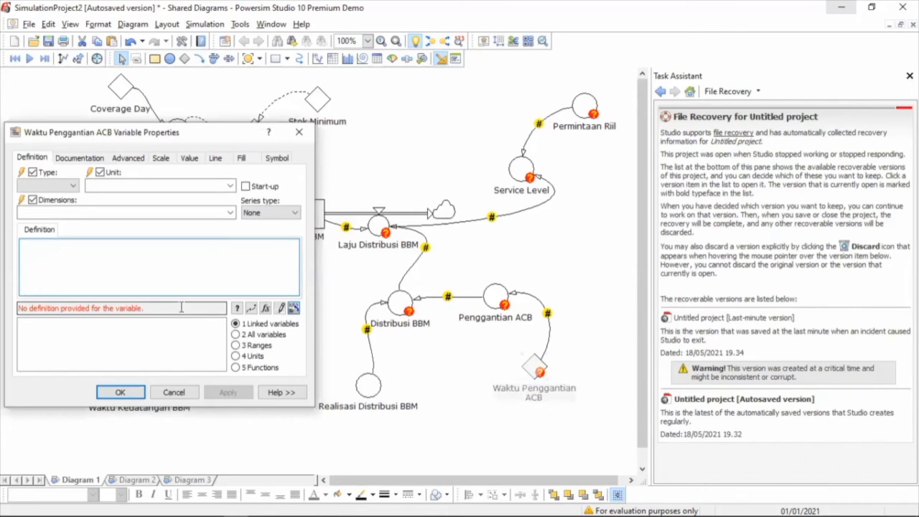
{"action": "type", "text": "3<<da>>"}
{"action": "key", "text": "Return"}
{"action": "key", "text": "Return"}
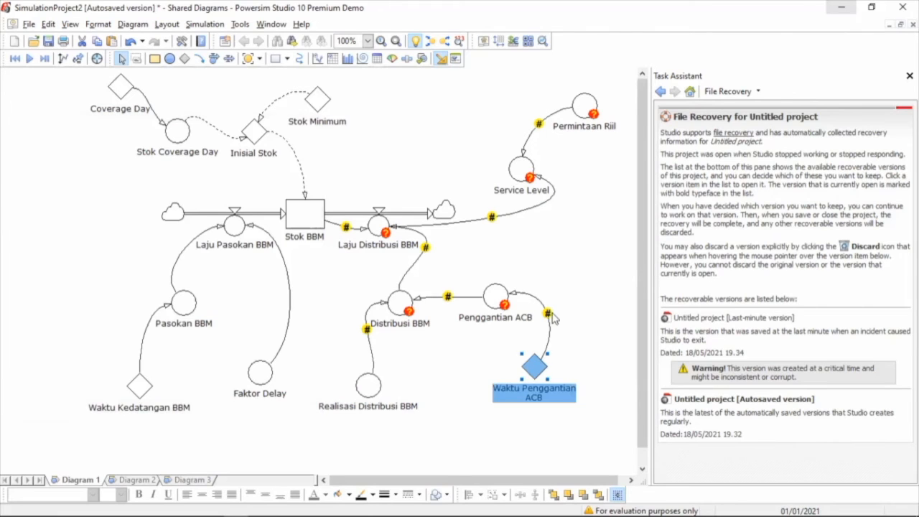
- Define the Penggantian ACB variable as 2<<da>>
{"action": "left_click", "coordinate": [496, 297]}
{"action": "double_click", "coordinate": [495, 297]}
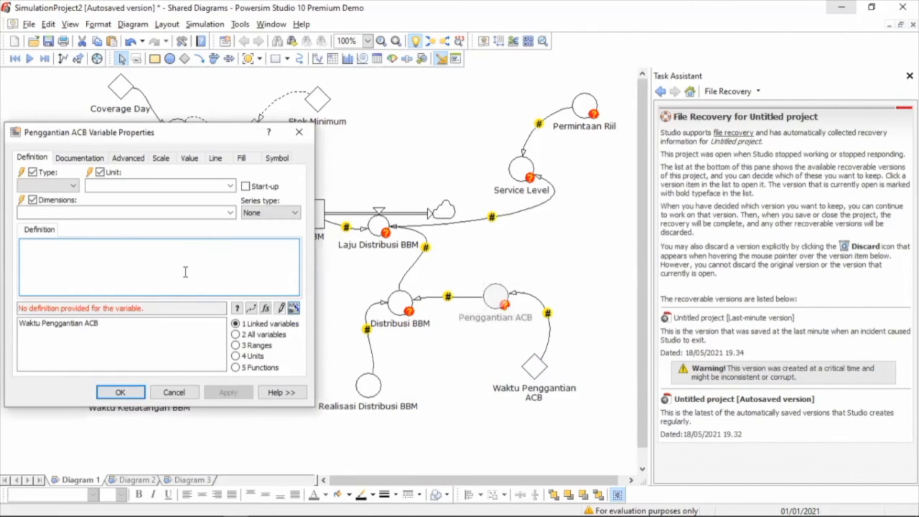
{"action": "type", "text": "2<<da"}
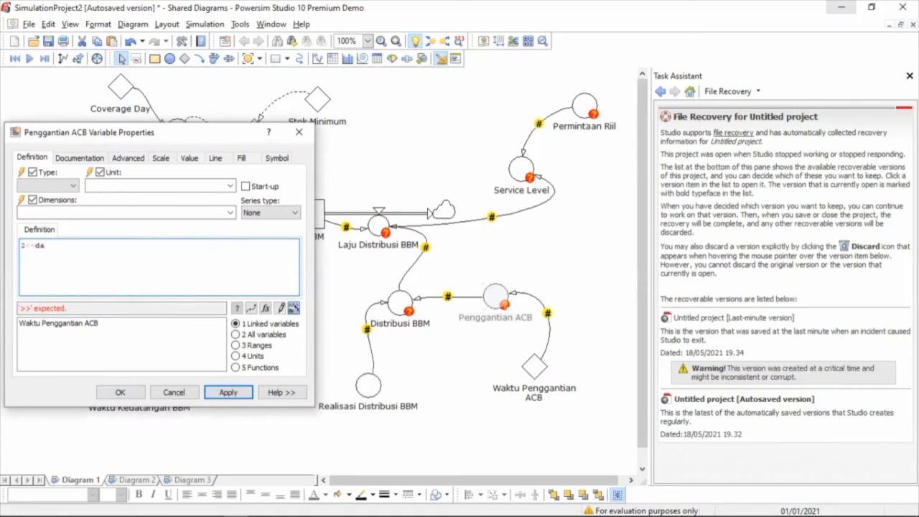
{"action": "type", "text": ">>"}
{"action": "key", "text": "Return"}
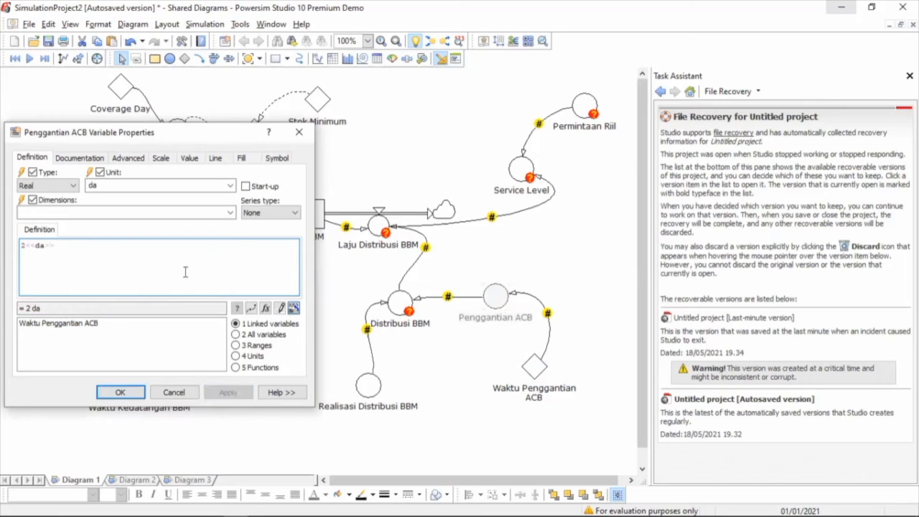
- Define the Distribusi BBM variable as 'Realisasi Distribusi BBM'*'Penggantian ACB' using its linked variables
{"action": "left_click", "coordinate": [403, 306]}
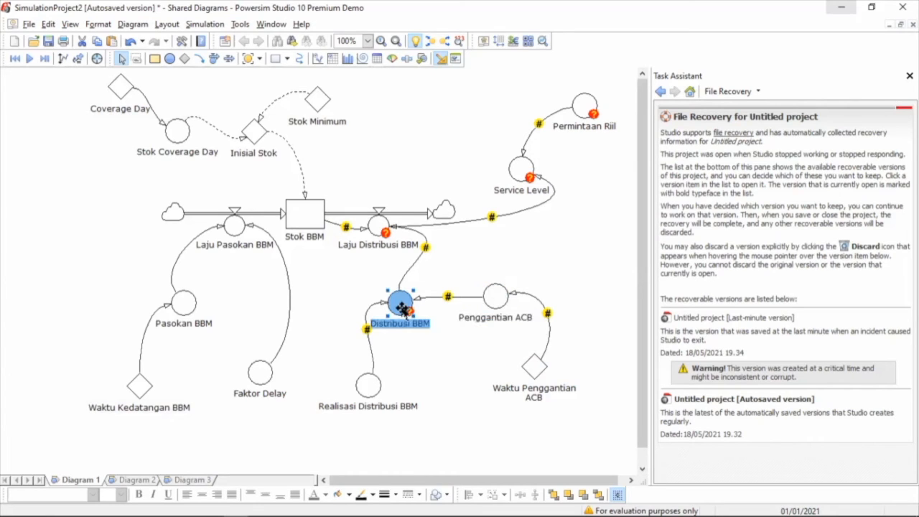
{"action": "double_click", "coordinate": [403, 307]}
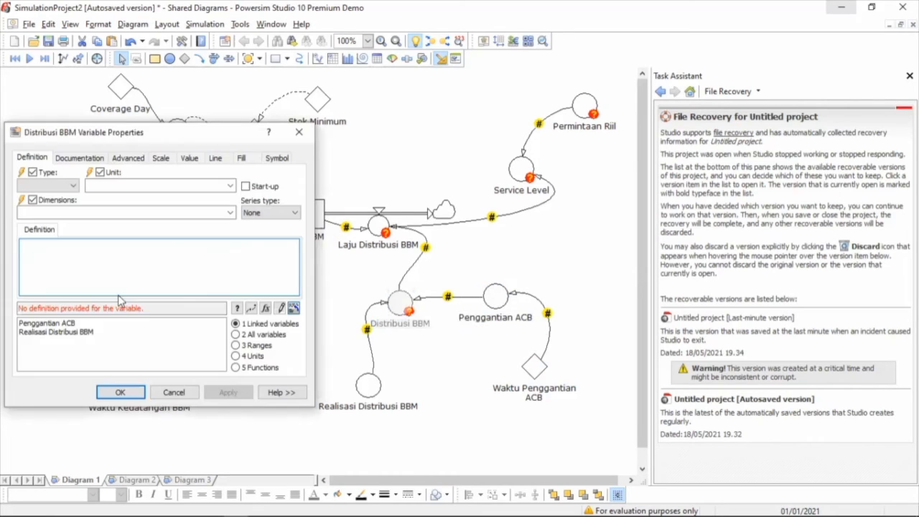
{"action": "double_click", "coordinate": [72, 333]}
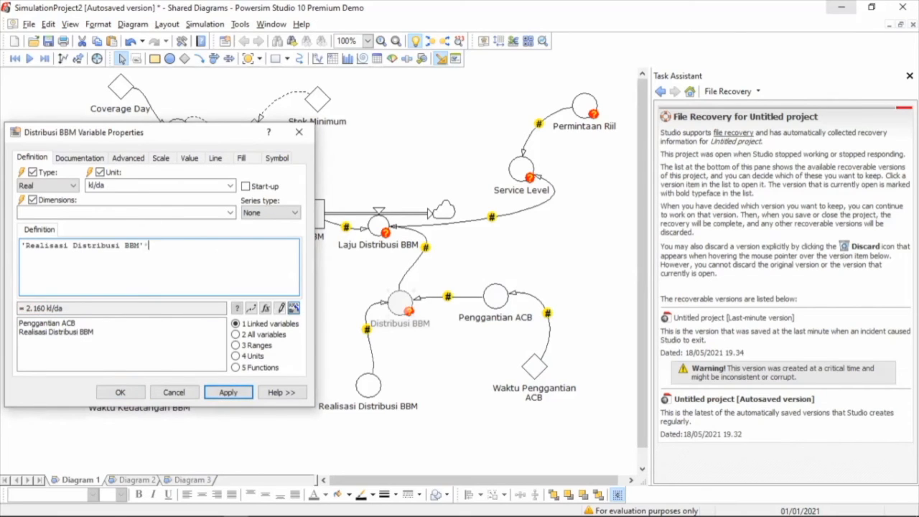
{"action": "type", "text": "*"}
{"action": "double_click", "coordinate": [64, 325]}
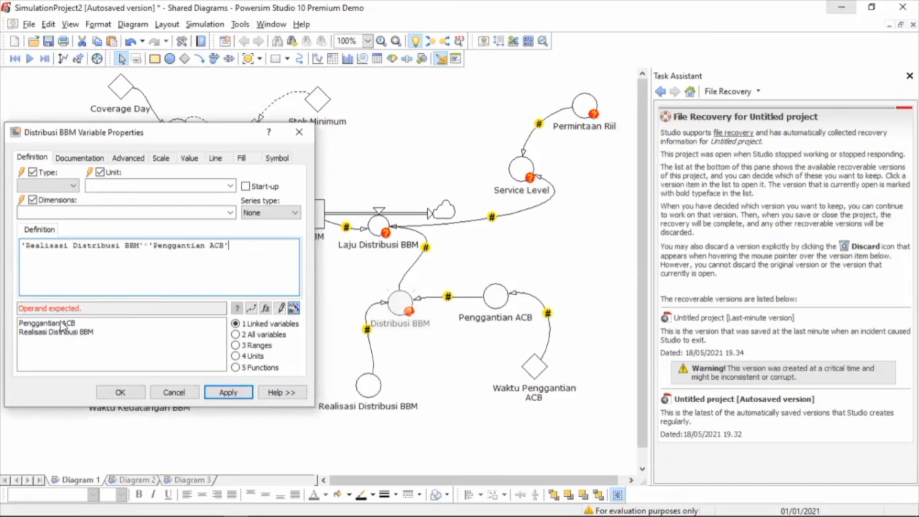
{"action": "left_click", "coordinate": [222, 394]}
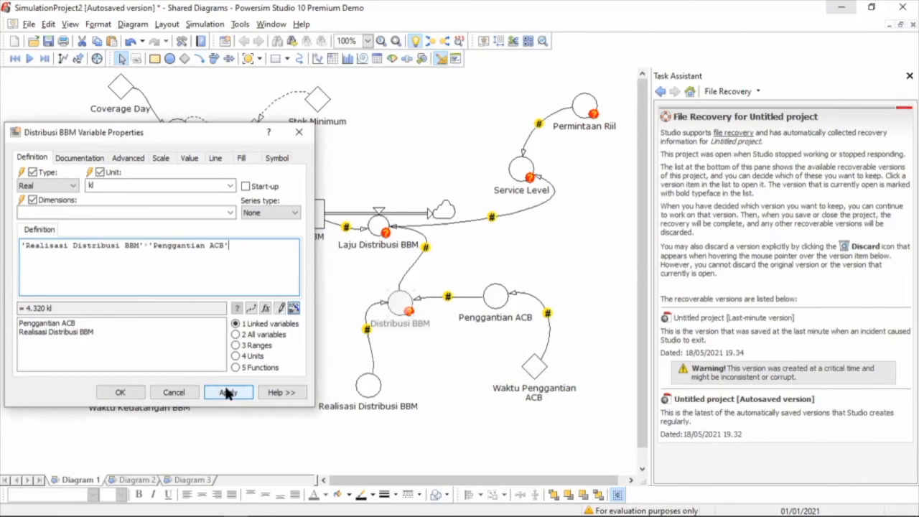
{"action": "left_click", "coordinate": [227, 394]}
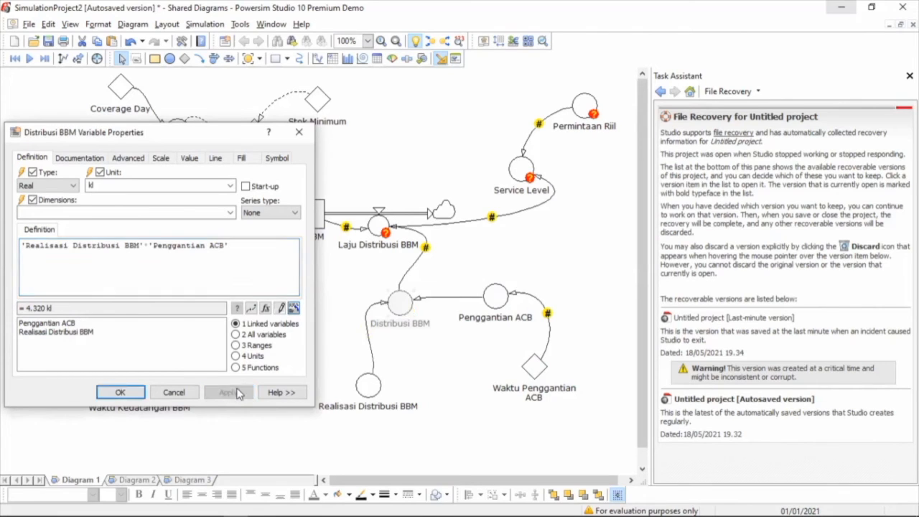
{"action": "left_click", "coordinate": [117, 393]}
- Extend the Penggantian ACB definition to 2<<da>>+'Waktu Penggantian ACB' so that it uses its linked constant
{"action": "left_click", "coordinate": [497, 297]}
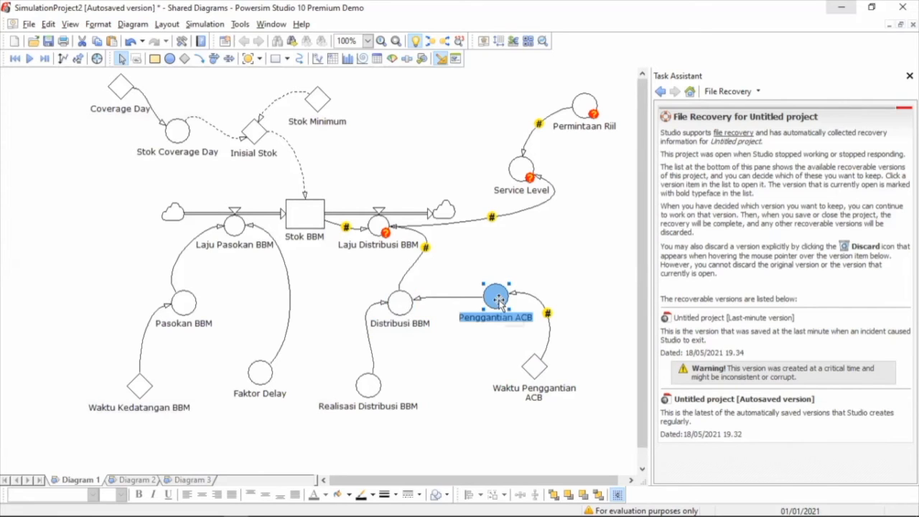
{"action": "double_click", "coordinate": [497, 297]}
{"action": "left_click", "coordinate": [82, 244]}
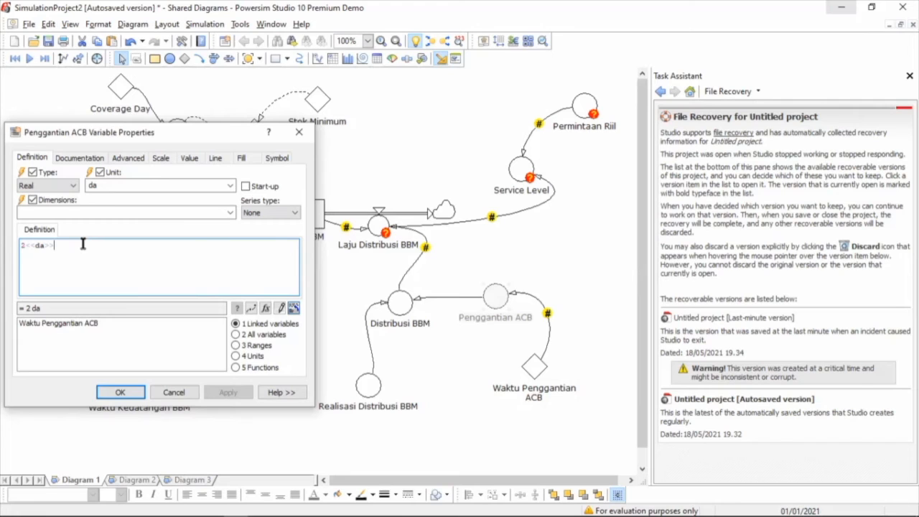
{"action": "type", "text": "+"}
{"action": "double_click", "coordinate": [85, 327]}
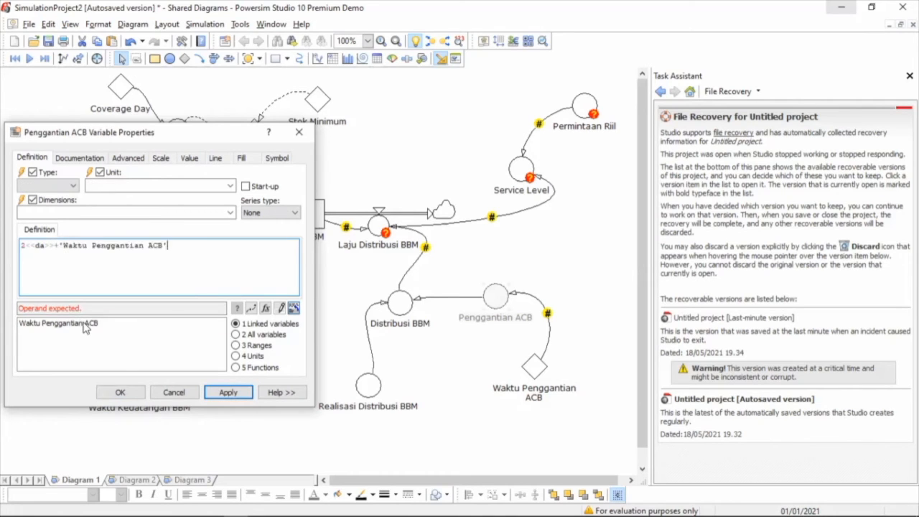
{"action": "left_click", "coordinate": [122, 392]}
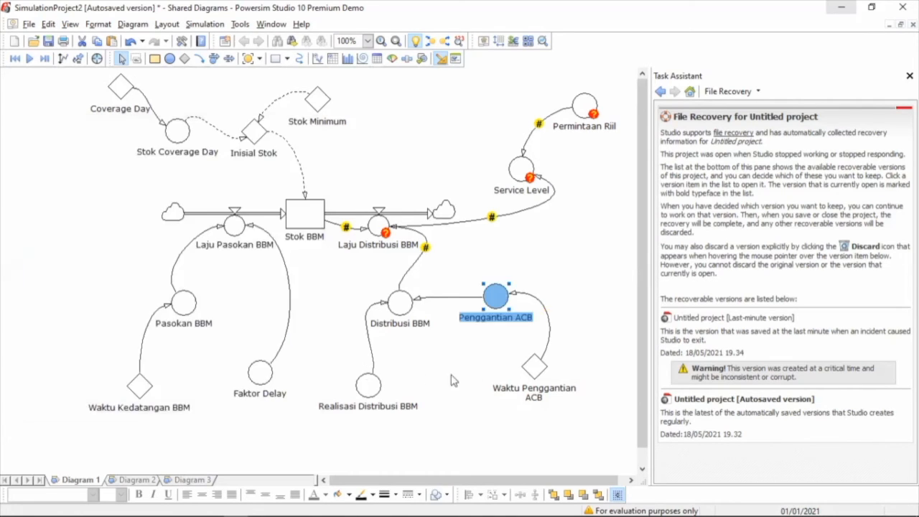
{"action": "left_click", "coordinate": [490, 376]}
- Review the definition and computed value of the Distribusi BBM variable without changing it
{"action": "left_click", "coordinate": [401, 311]}
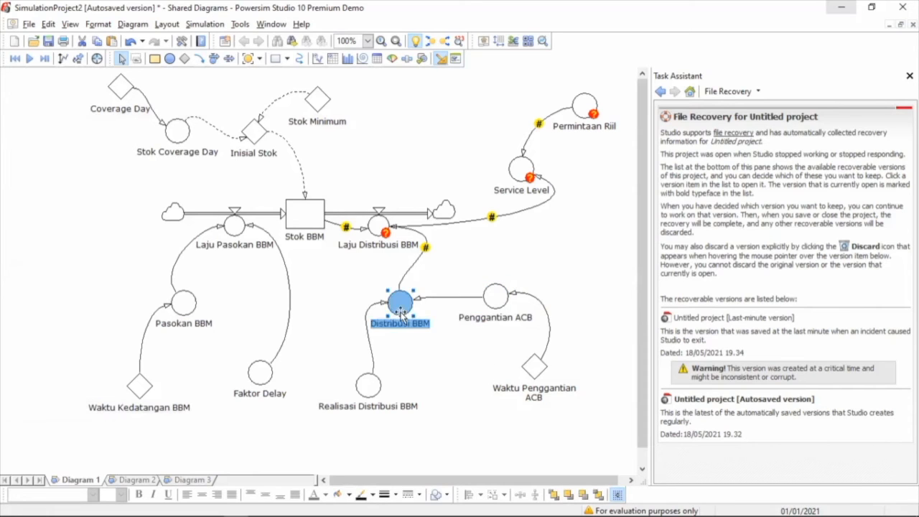
{"action": "double_click", "coordinate": [402, 311]}
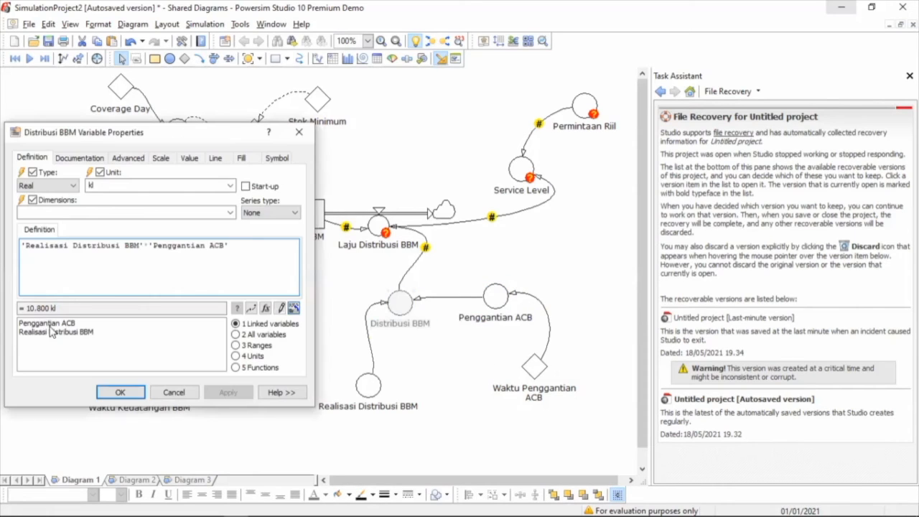
{"action": "left_click", "coordinate": [302, 135]}
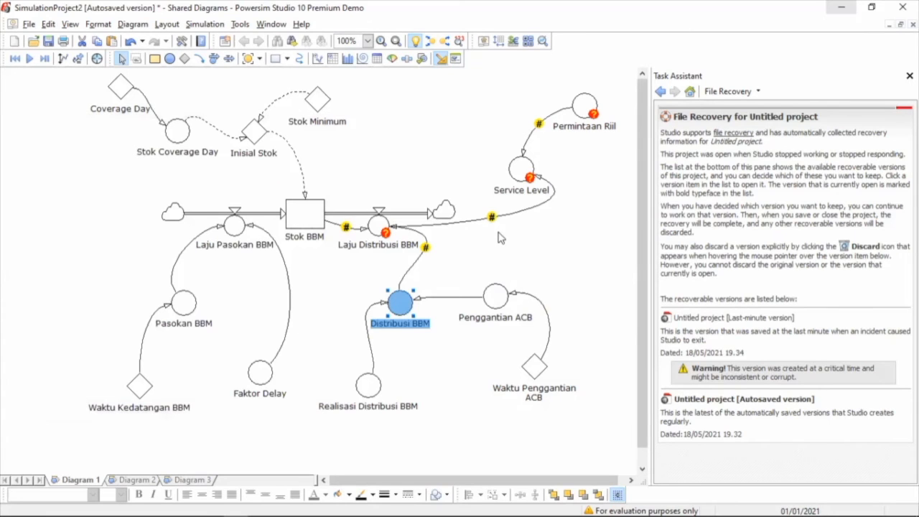
- Define the Laju Distribusi BBM flow rate as ('Stok BBM'-'Distribusi BBM')/1<<da>> using its linked variables
{"action": "left_click", "coordinate": [381, 227]}
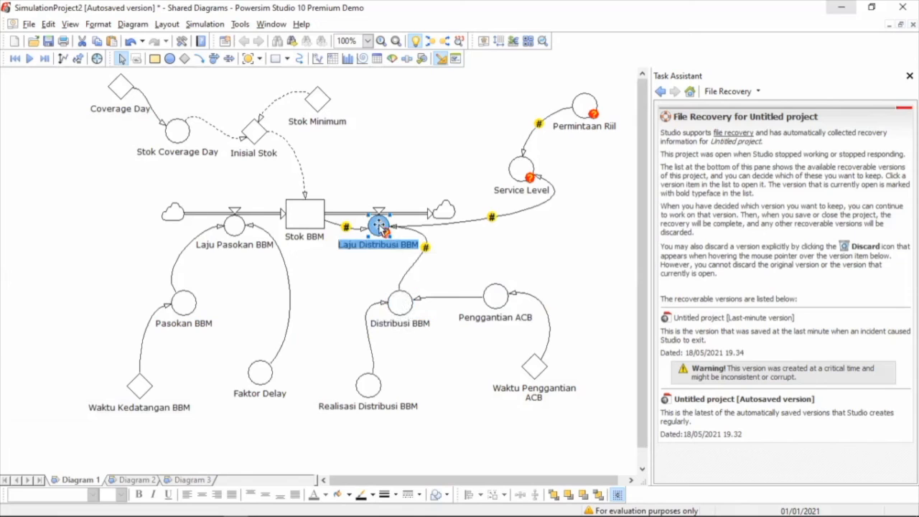
{"action": "double_click", "coordinate": [381, 227]}
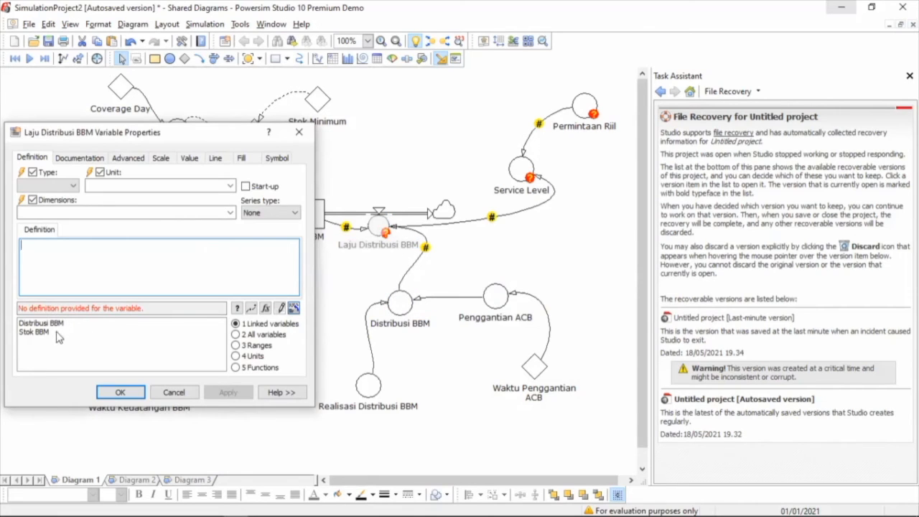
{"action": "type", "text": "("}
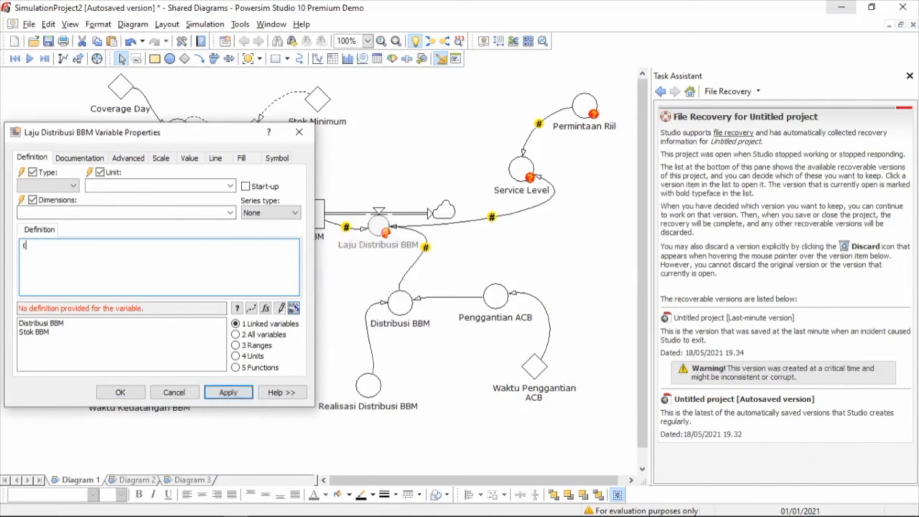
{"action": "left_click", "coordinate": [43, 333]}
{"action": "double_click", "coordinate": [43, 333]}
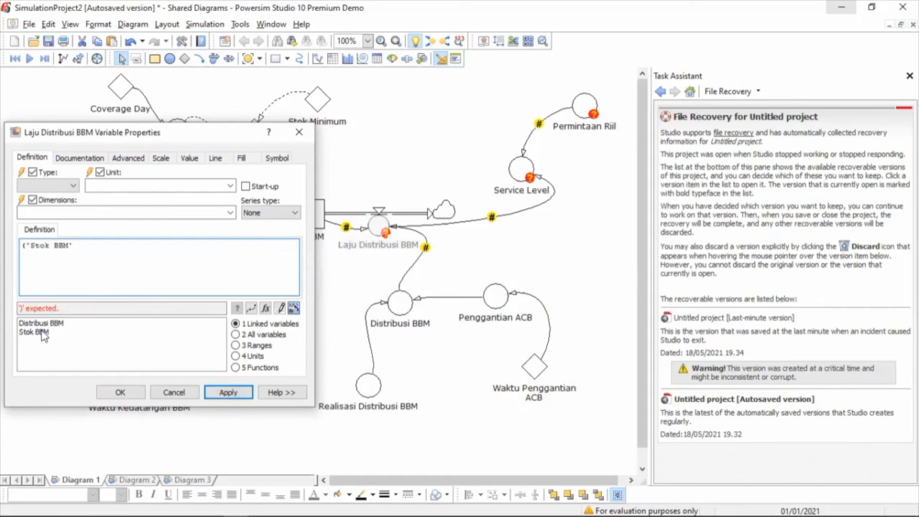
{"action": "type", "text": "/"}
{"action": "double_click", "coordinate": [51, 324]}
{"action": "left_click", "coordinate": [78, 246]}
{"action": "key", "text": "BackSpace"}
{"action": "type", "text": "-"}
{"action": "type", "text": ")/1<<day"}
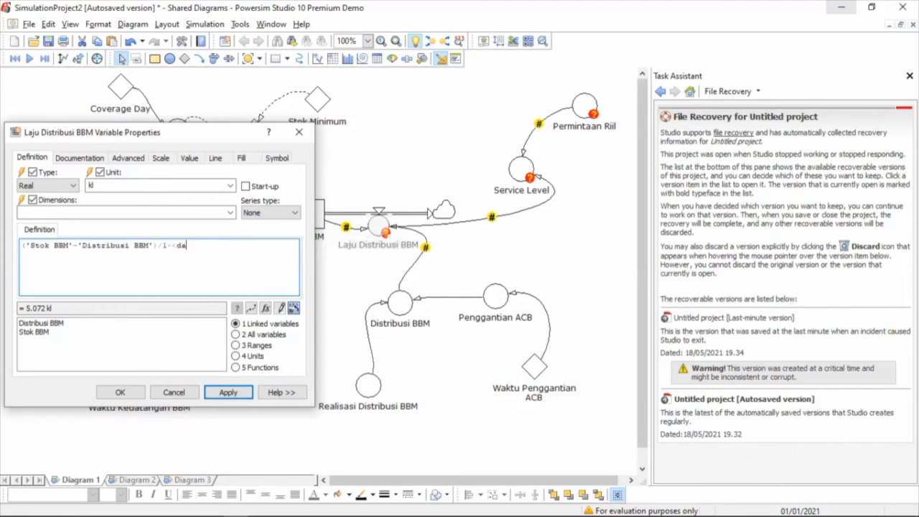
{"action": "key", "text": "BackSpace"}
{"action": "type", "text": ">>"}
{"action": "key", "text": "Return"}
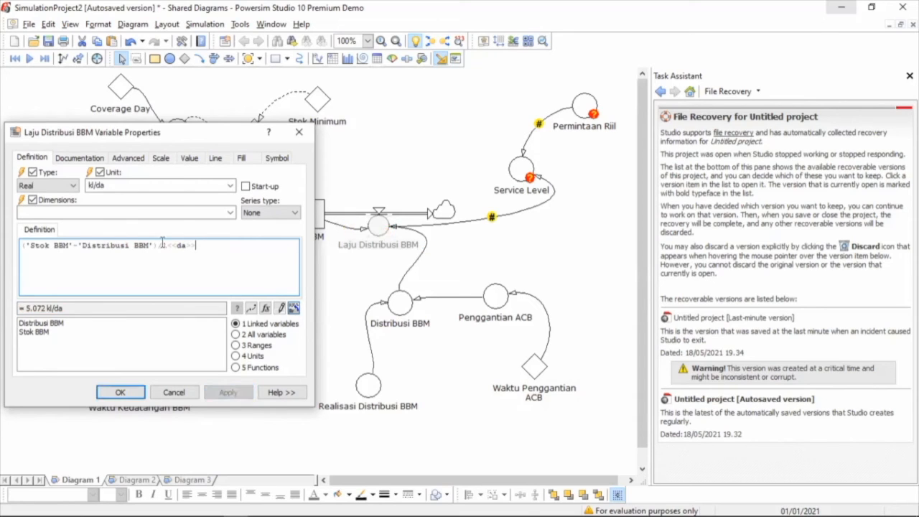
{"action": "key", "text": "Return"}
{"action": "left_click", "coordinate": [600, 244]}
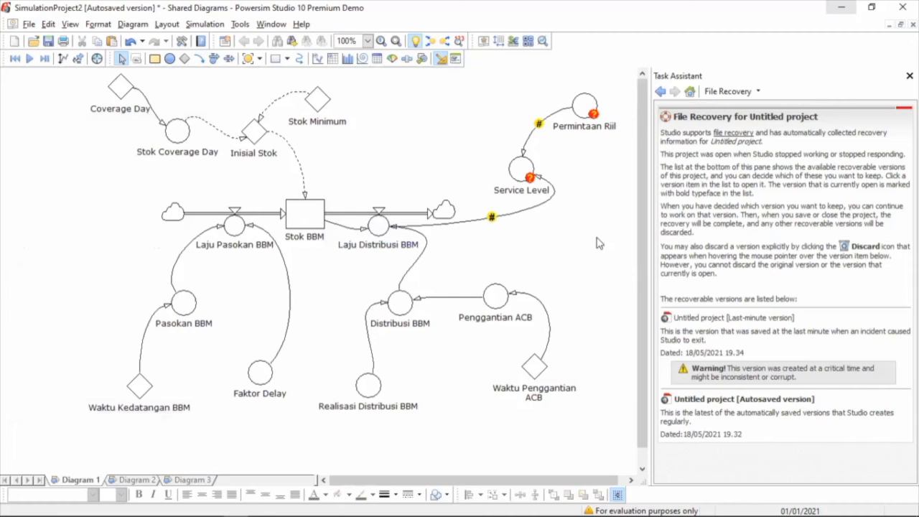
- Define the Permintaan Riil variable as 2232<<kl/da>>
{"action": "left_click", "coordinate": [586, 104]}
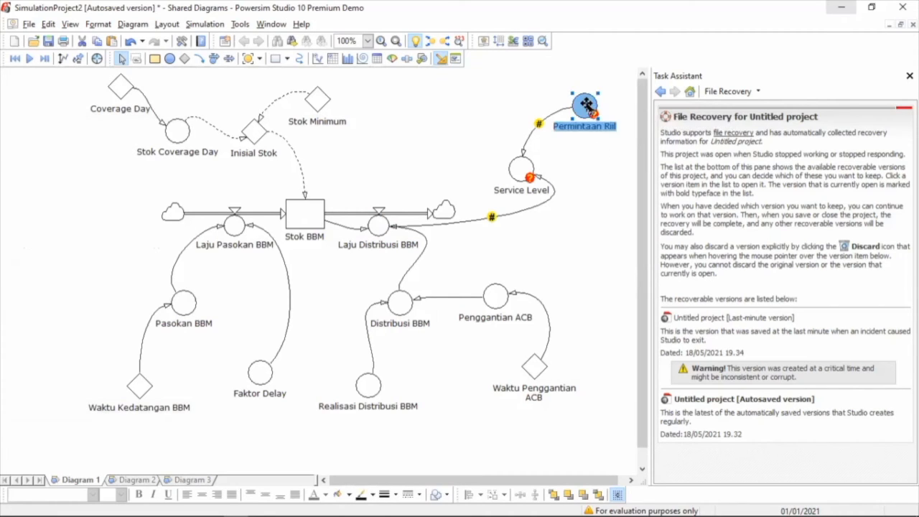
{"action": "double_click", "coordinate": [587, 105]}
{"action": "type", "text": "2"}
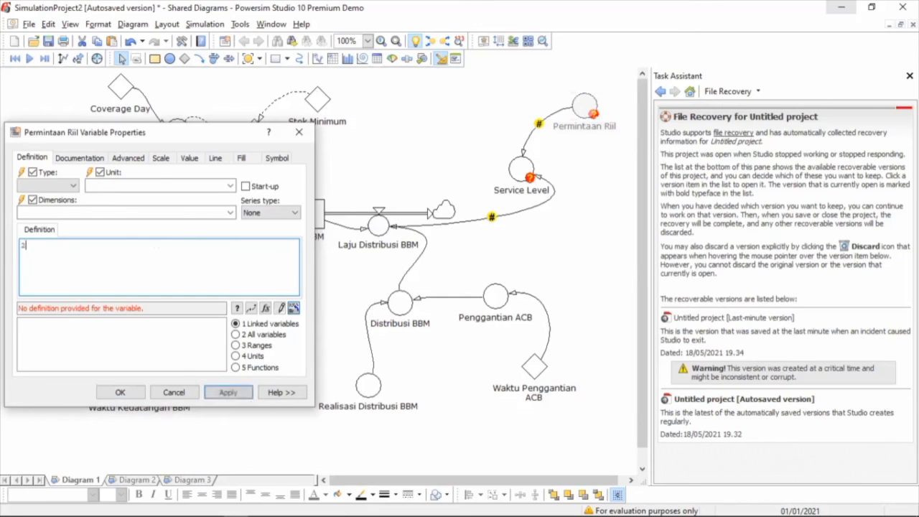
{"action": "type", "text": "232"}
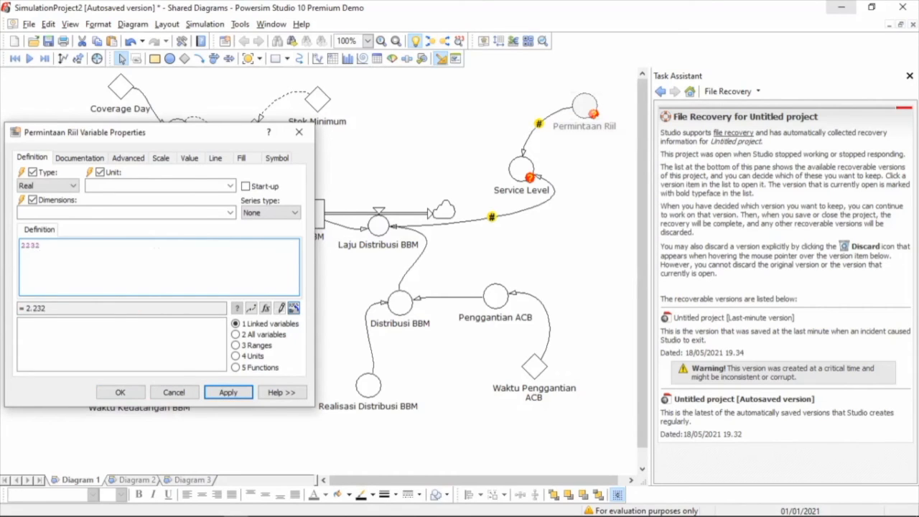
{"action": "type", "text": "<"}
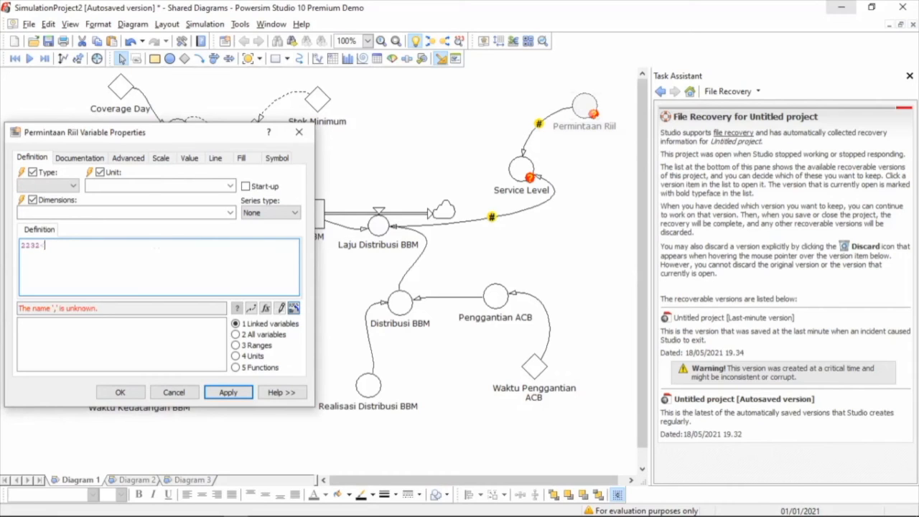
{"action": "type", "text": "<kl"}
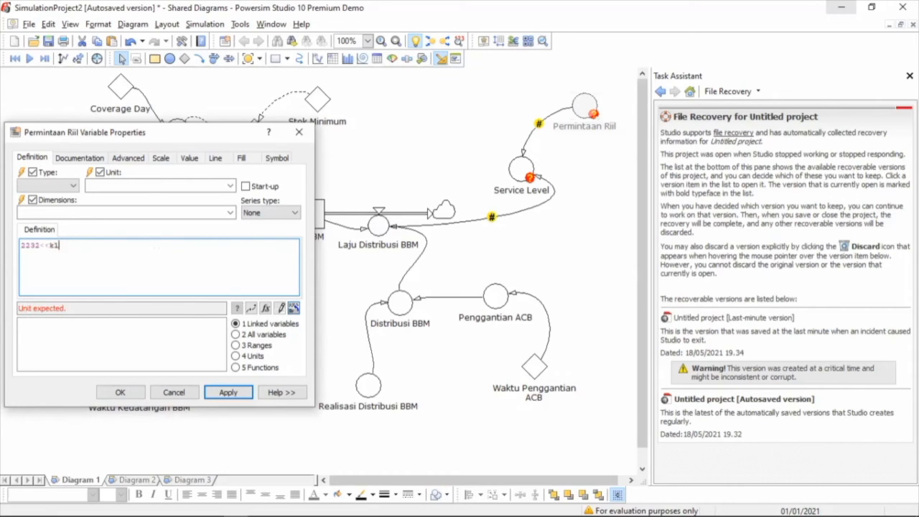
{"action": "type", "text": "/da>>"}
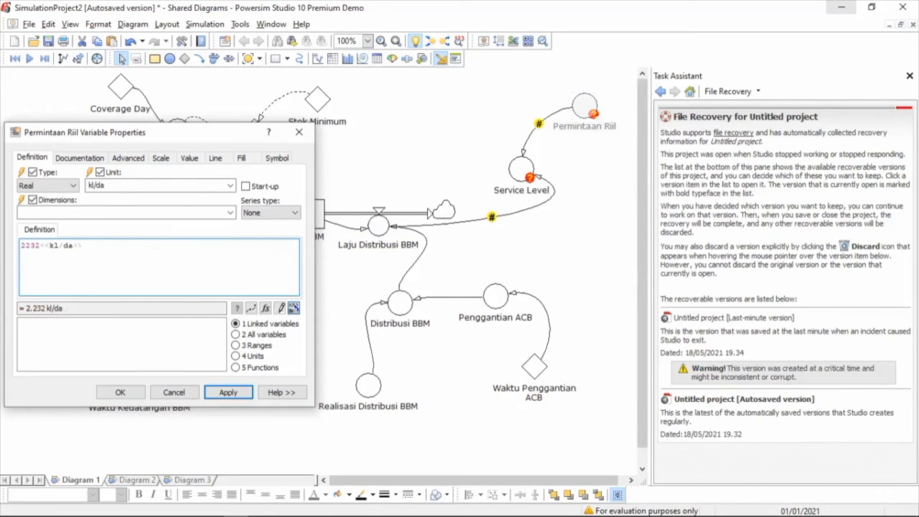
{"action": "key", "text": "Return"}
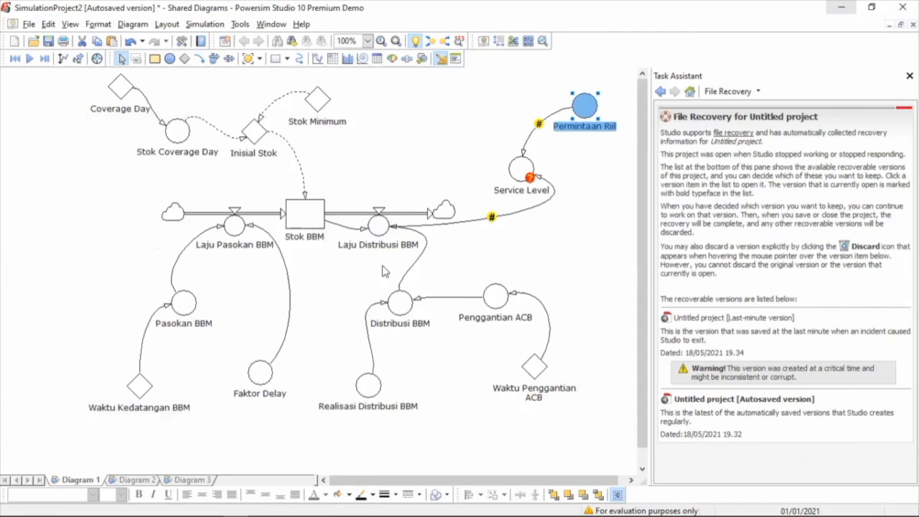
- Define the Service Level variable as 'Laju Distribusi BBM'/'Permintaan Riil' using its linked variables
{"action": "left_click", "coordinate": [513, 172]}
{"action": "double_click", "coordinate": [513, 172]}
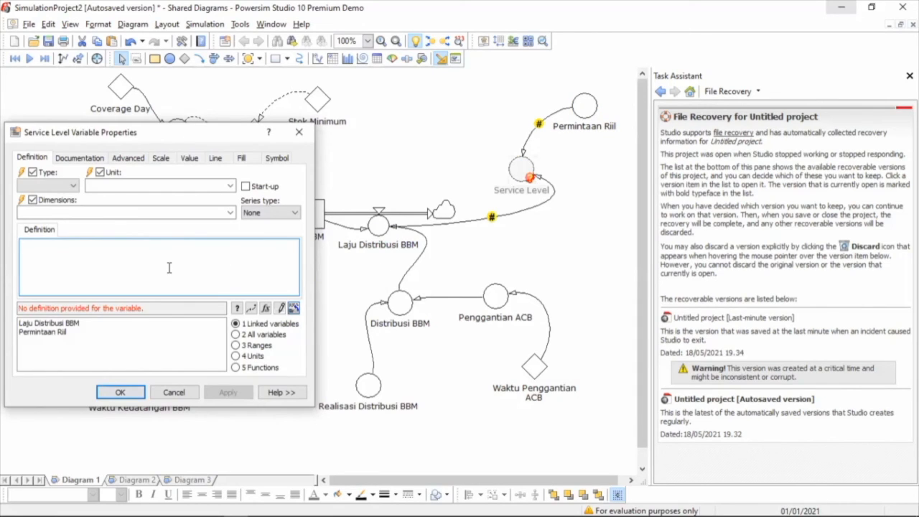
{"action": "double_click", "coordinate": [91, 325]}
{"action": "type", "text": "/"}
{"action": "double_click", "coordinate": [70, 333]}
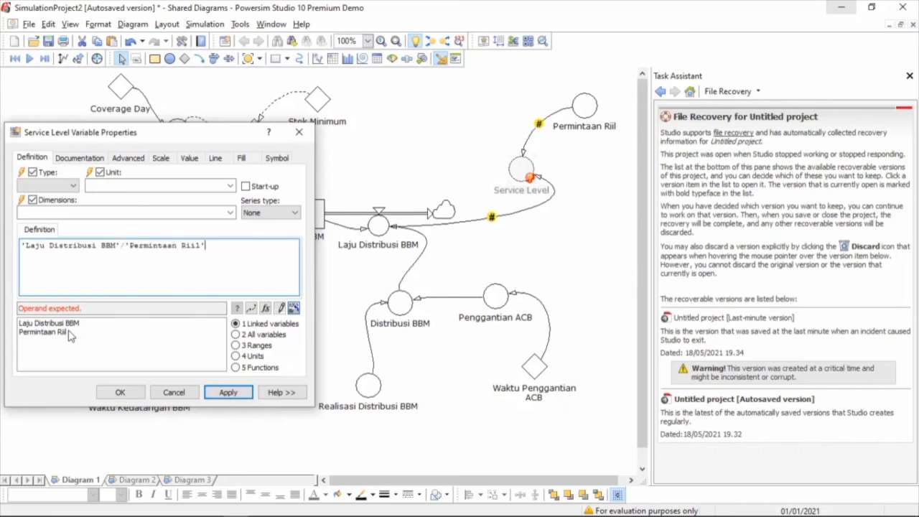
{"action": "left_click", "coordinate": [135, 395]}
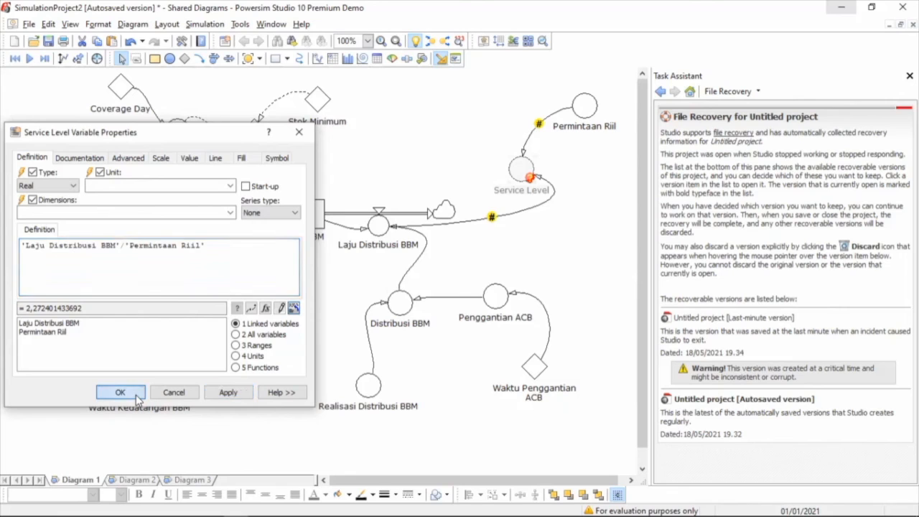
{"action": "left_click", "coordinate": [537, 257]}
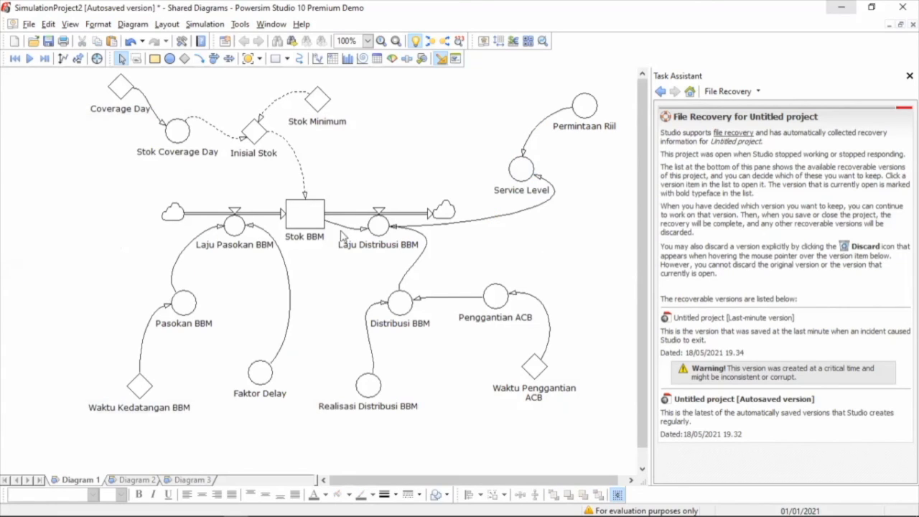
- Show a time graph auto report for the Stok BBM level
{"action": "right_click", "coordinate": [320, 216]}
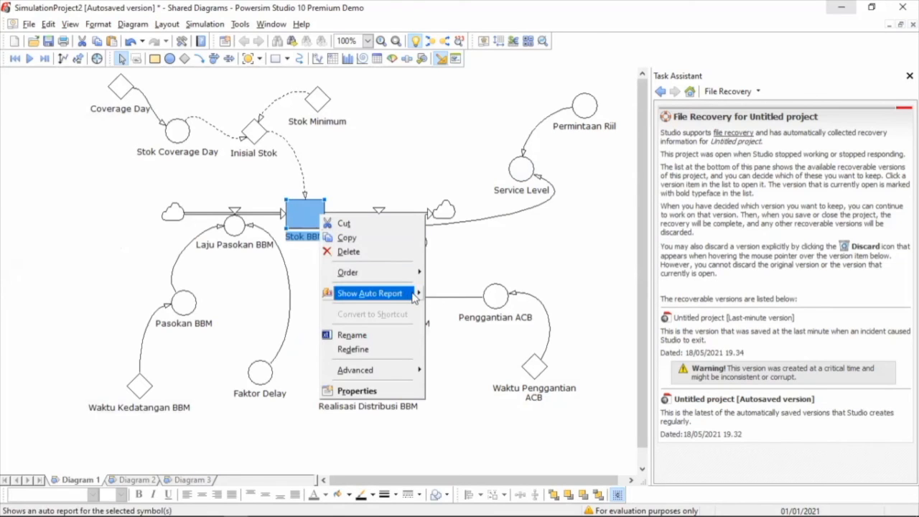
{"action": "mouse_move", "coordinate": [420, 297]}
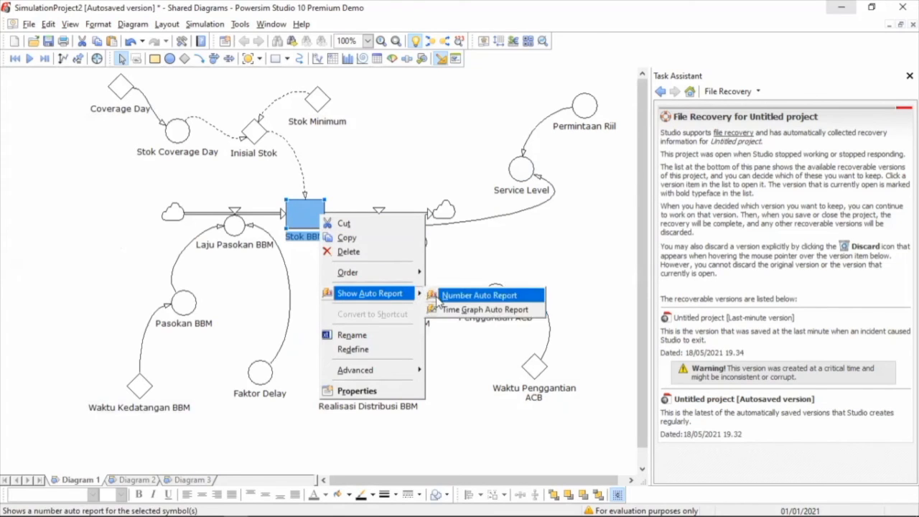
{"action": "left_click", "coordinate": [445, 309]}
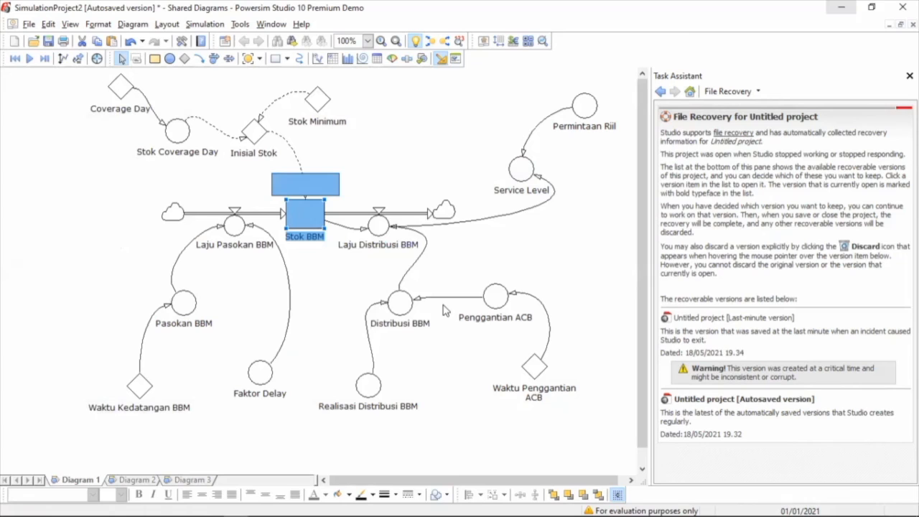
{"action": "left_click", "coordinate": [528, 225]}
- Show number auto reports for the Laju Distribusi BBM and Laju Pasokan BBM flow rates
{"action": "right_click", "coordinate": [375, 228]}
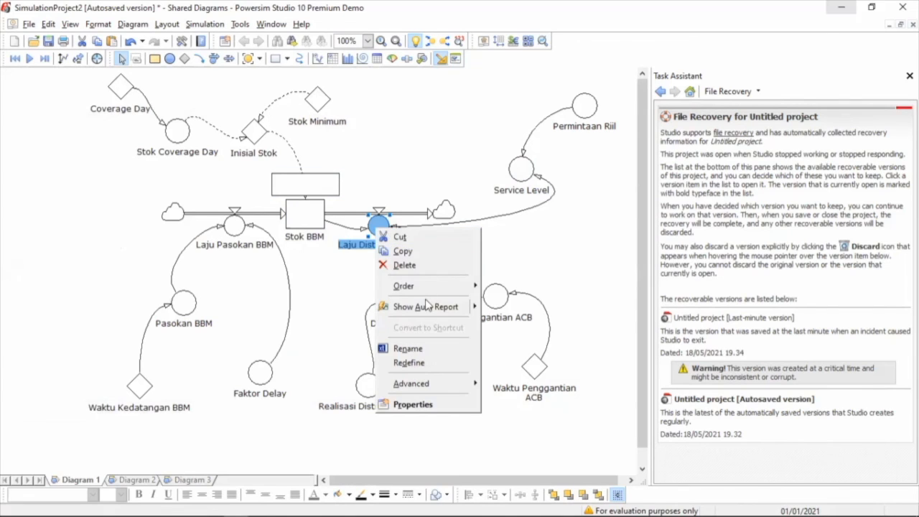
{"action": "mouse_move", "coordinate": [476, 310]}
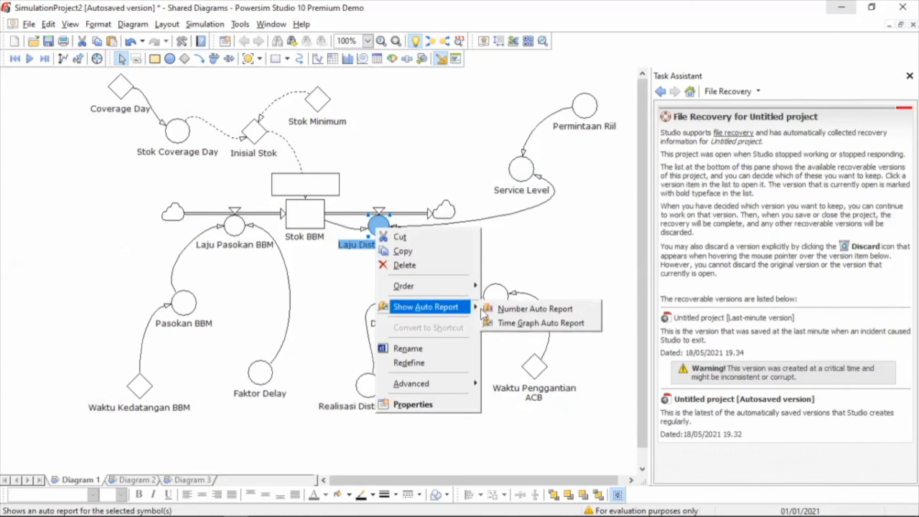
{"action": "left_click", "coordinate": [506, 314]}
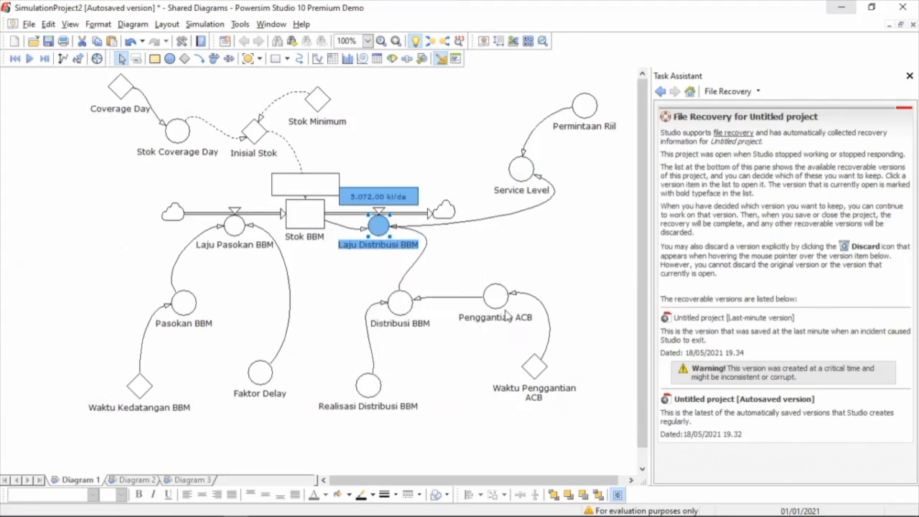
{"action": "left_click", "coordinate": [236, 226]}
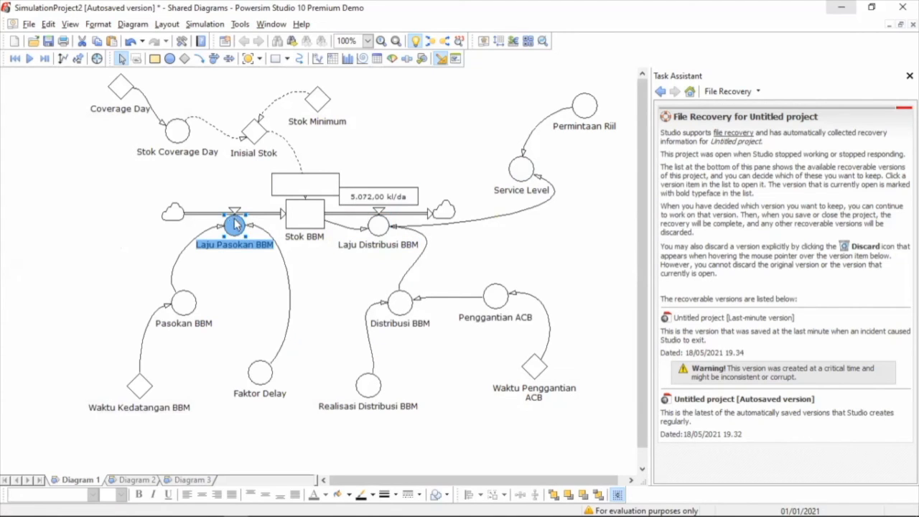
{"action": "right_click", "coordinate": [236, 223]}
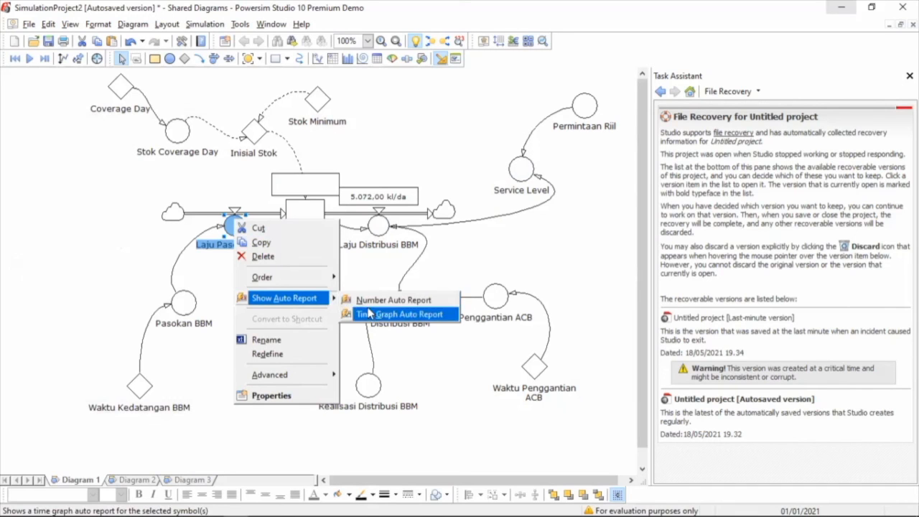
{"action": "left_click", "coordinate": [363, 302]}
- Show number auto reports for the Pasokan BBM variable and the Waktu Kedatangan BBM constant
{"action": "left_click", "coordinate": [183, 303]}
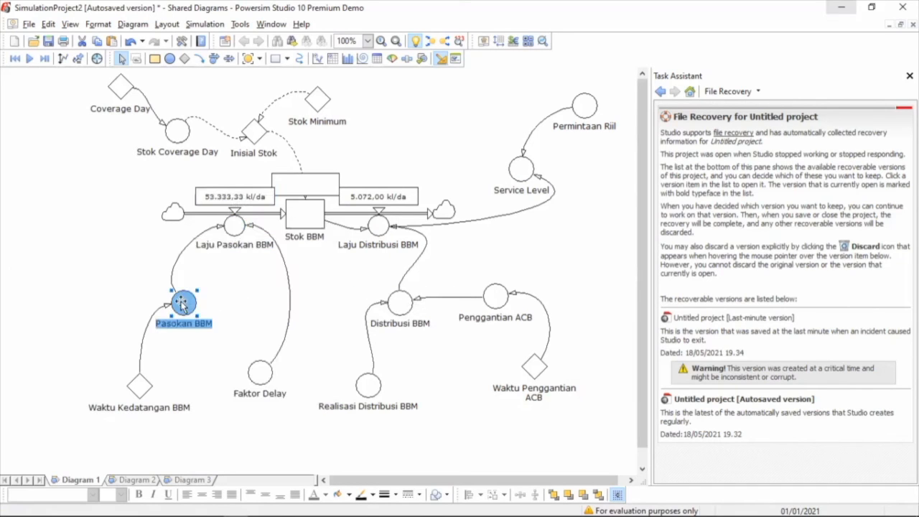
{"action": "right_click", "coordinate": [194, 309]}
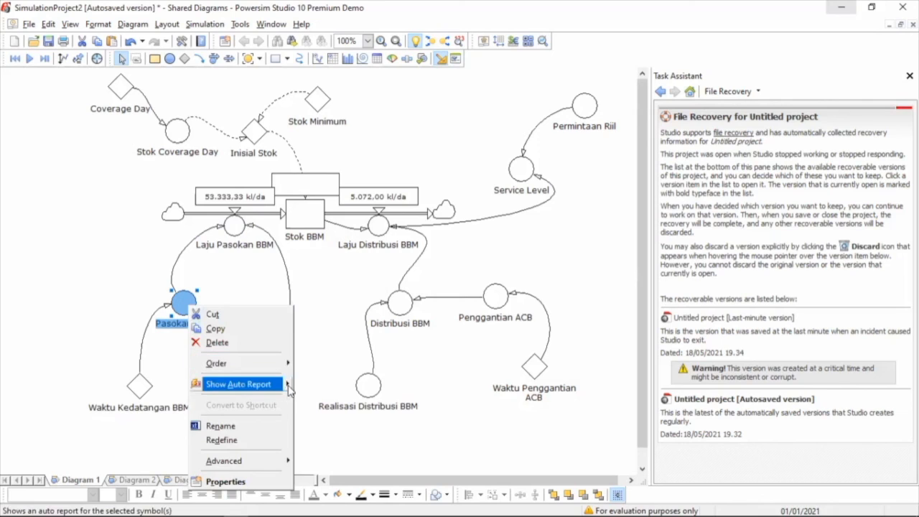
{"action": "left_click", "coordinate": [313, 388]}
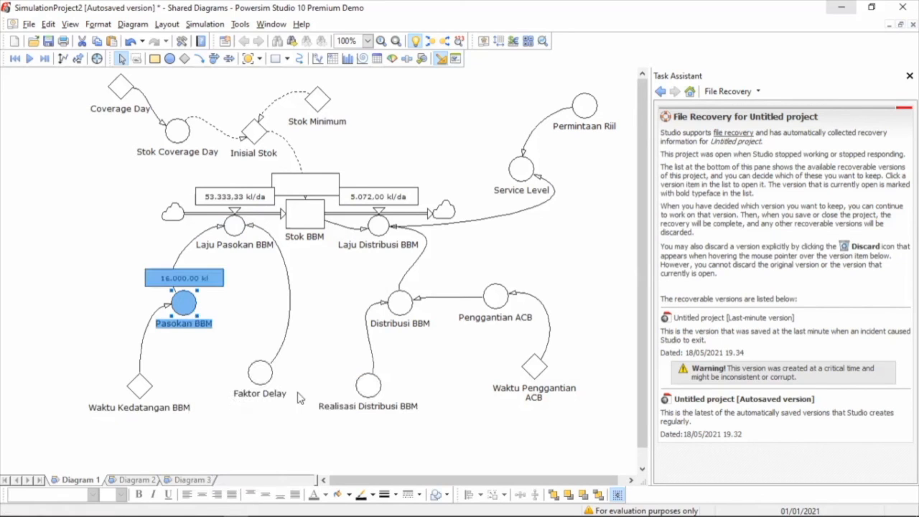
{"action": "left_click", "coordinate": [138, 385]}
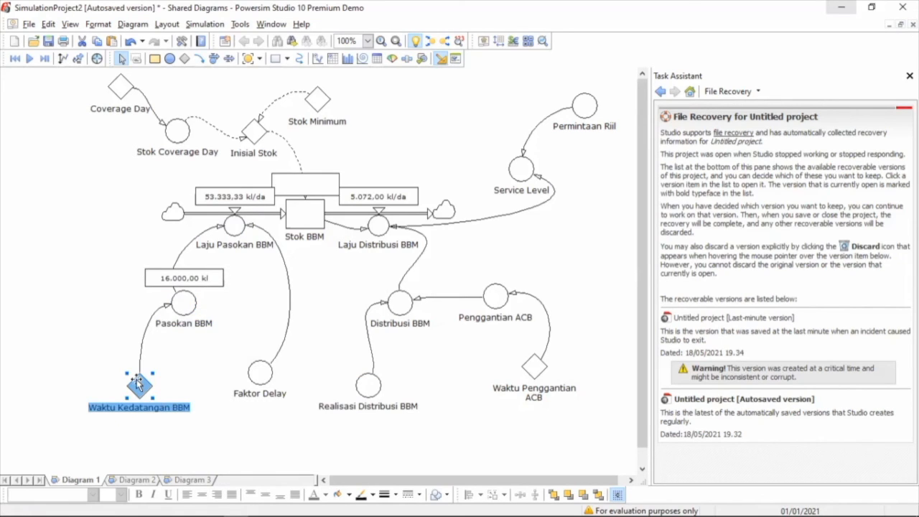
{"action": "right_click", "coordinate": [139, 385]}
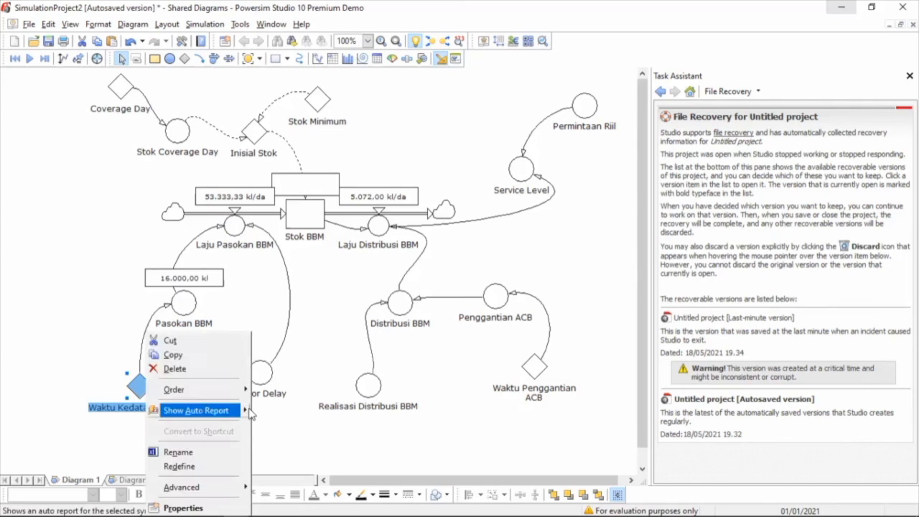
{"action": "mouse_move", "coordinate": [250, 412]}
{"action": "left_click", "coordinate": [273, 413]}
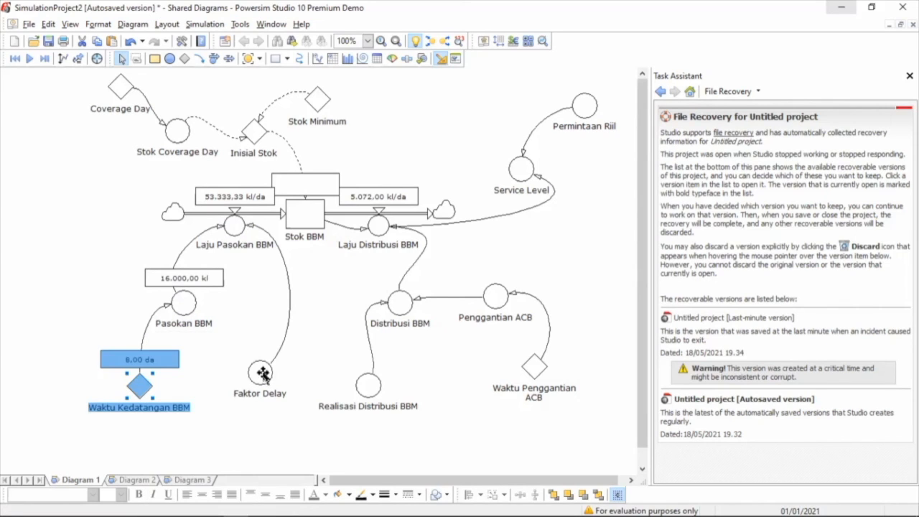
- Show number auto reports for the Faktor Delay and Realisasi Distribusi BBM variables
{"action": "left_click", "coordinate": [263, 373]}
{"action": "right_click", "coordinate": [263, 372]}
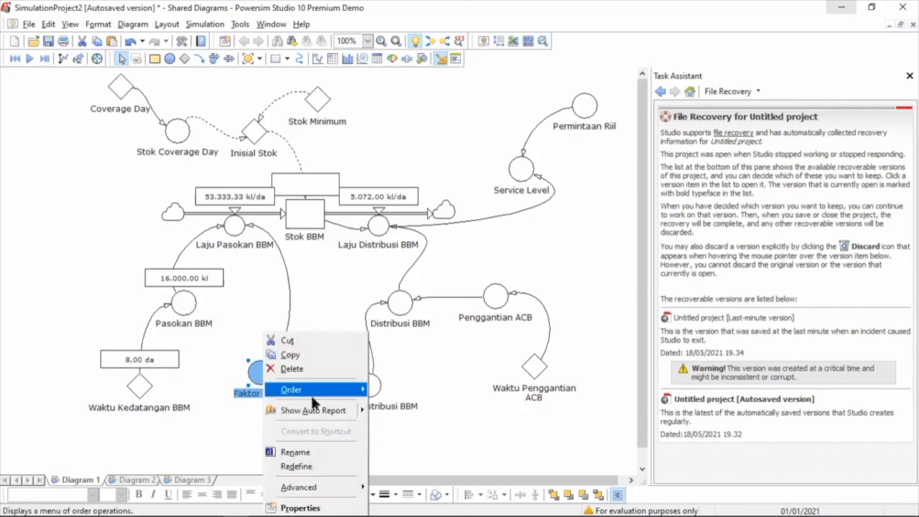
{"action": "left_click", "coordinate": [338, 411]}
{"action": "left_click", "coordinate": [368, 386]}
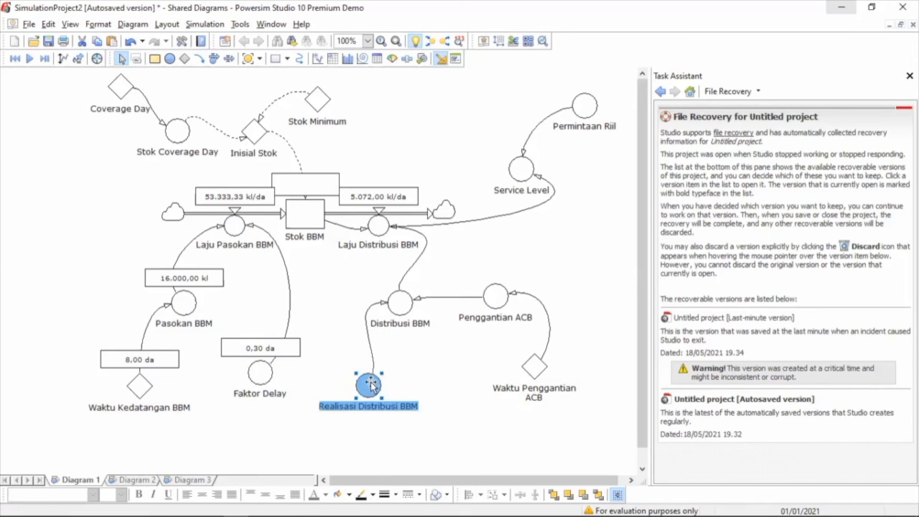
{"action": "right_click", "coordinate": [370, 387]}
{"action": "left_click", "coordinate": [404, 411]}
- Show number auto reports for the Distribusi BBM and Penggantian ACB variables
{"action": "left_click", "coordinate": [400, 302]}
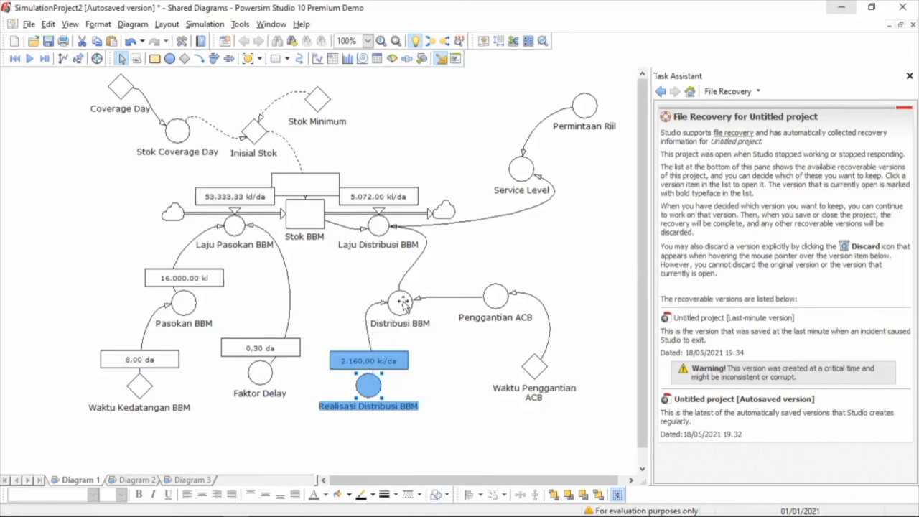
{"action": "right_click", "coordinate": [402, 303]}
{"action": "left_click", "coordinate": [427, 379]}
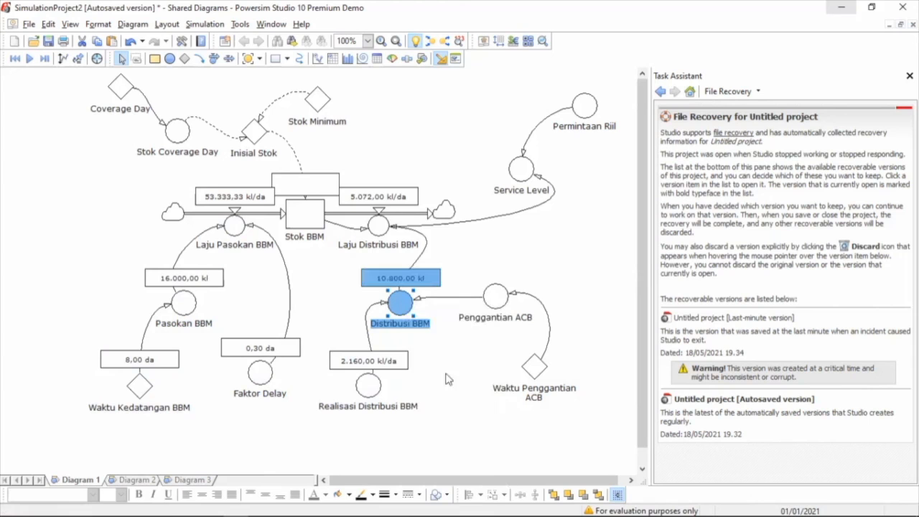
{"action": "left_click", "coordinate": [495, 298]}
{"action": "right_click", "coordinate": [496, 299]}
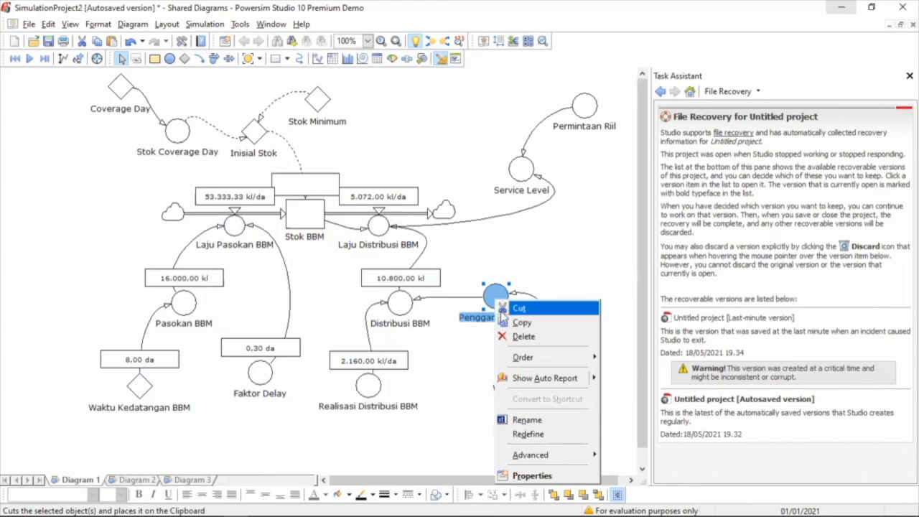
{"action": "left_click", "coordinate": [535, 379]}
- Show number auto reports for the Waktu Penggantian ACB and Stok Minimum constants
{"action": "left_click", "coordinate": [535, 370]}
{"action": "right_click", "coordinate": [535, 370]}
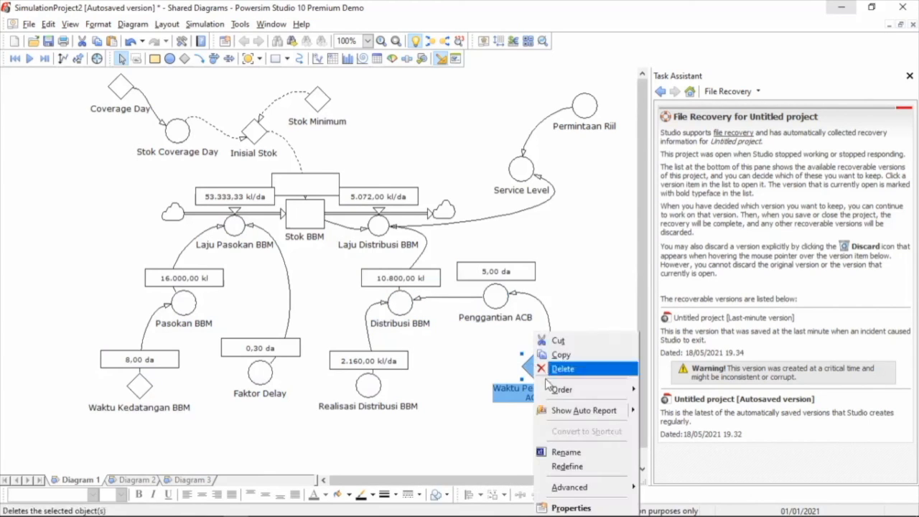
{"action": "left_click", "coordinate": [545, 410]}
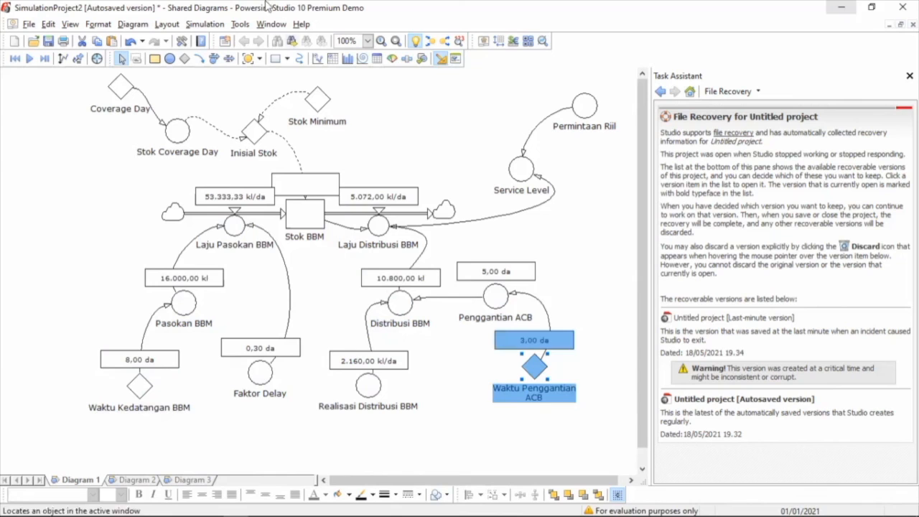
{"action": "left_click", "coordinate": [320, 99]}
{"action": "right_click", "coordinate": [322, 99]}
{"action": "left_click", "coordinate": [367, 186]}
- Show number auto reports for the Inisial Stok and Coverage Day constants and the Stok Coverage Day variable
{"action": "left_click", "coordinate": [253, 128]}
{"action": "right_click", "coordinate": [253, 127]}
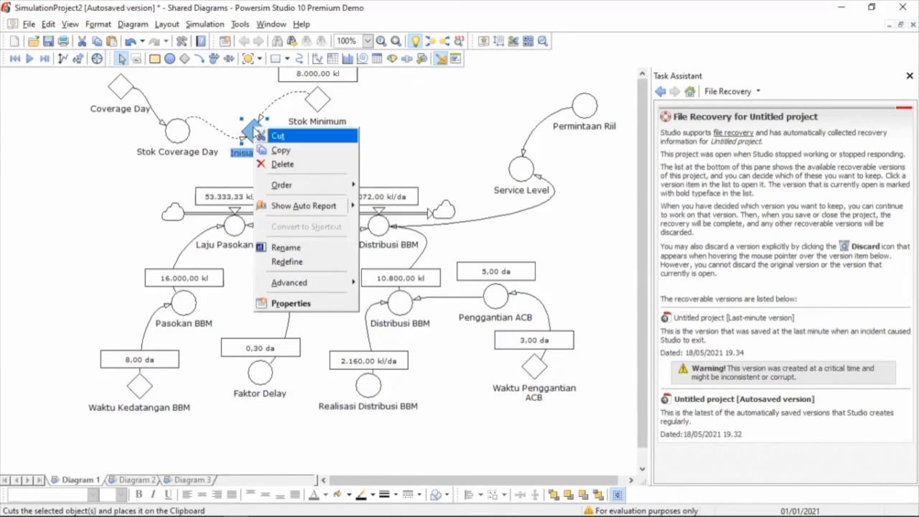
{"action": "left_click", "coordinate": [302, 206]}
{"action": "left_click", "coordinate": [178, 133]}
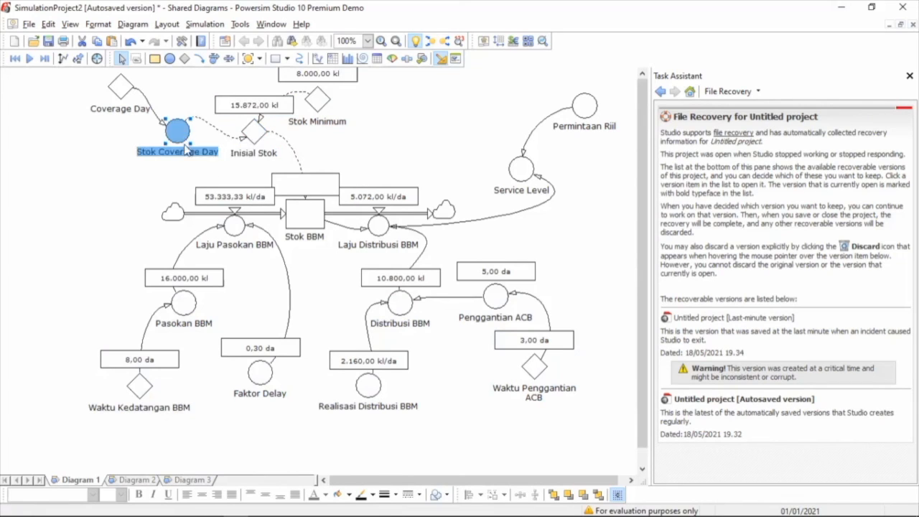
{"action": "right_click", "coordinate": [178, 133]}
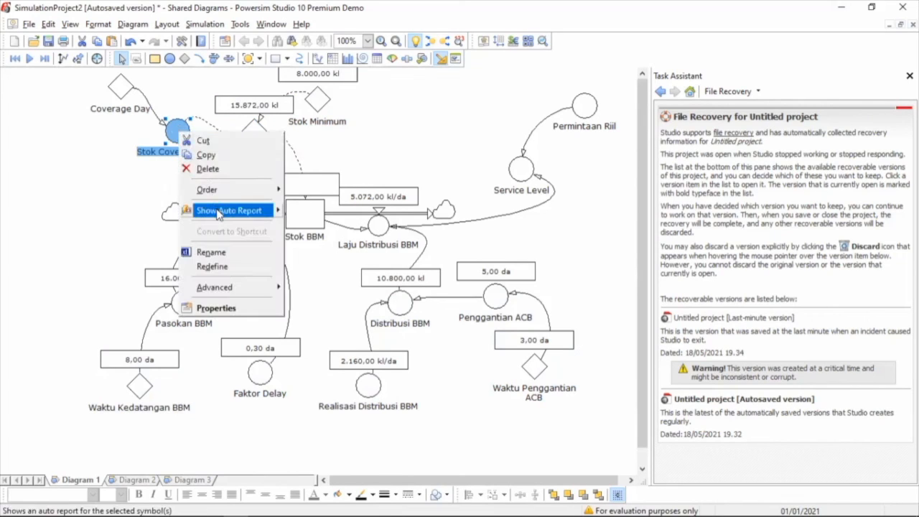
{"action": "right_click", "coordinate": [119, 90]}
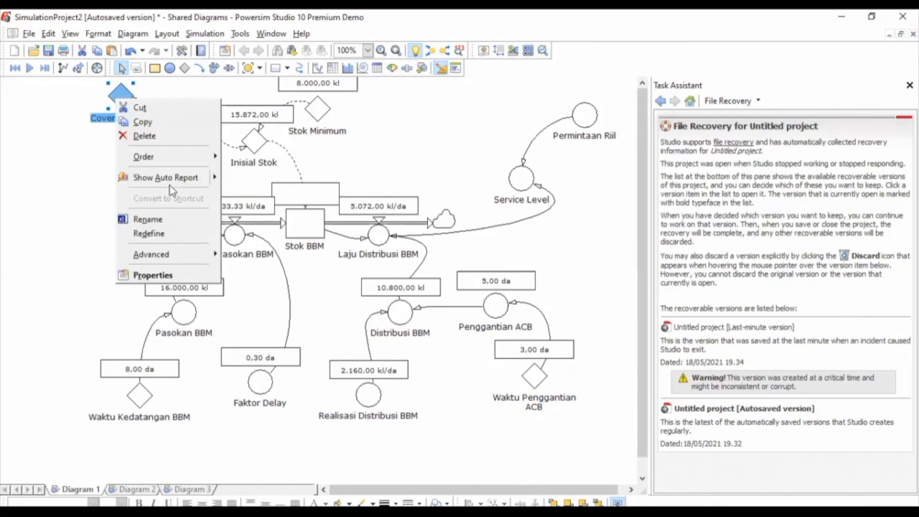
{"action": "left_click", "coordinate": [170, 177]}
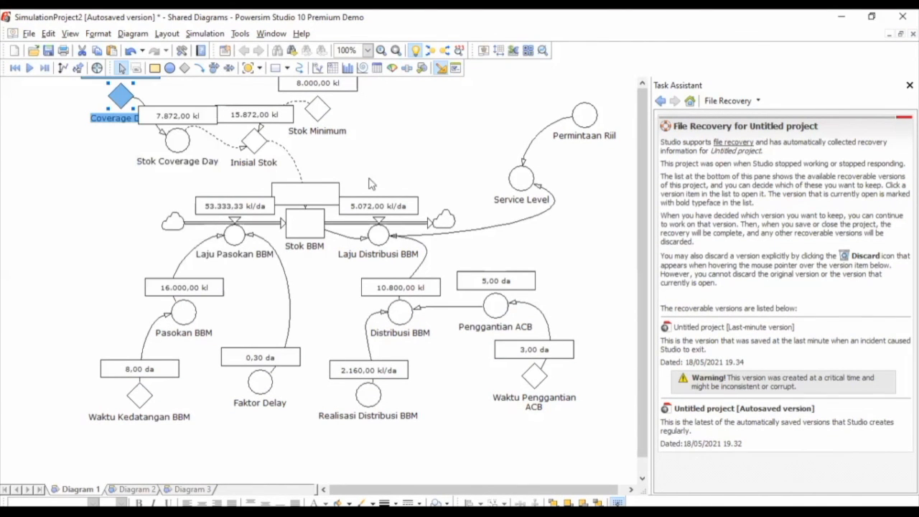
{"action": "left_click", "coordinate": [434, 165]}
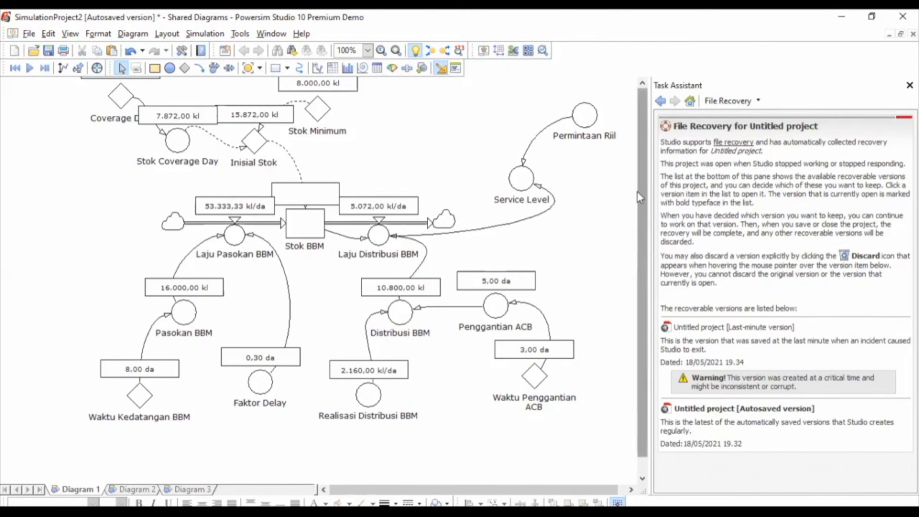
- Move Coverage Day and Stok Coverage Day away from Inisial Stok so that their auto reports do not overlap
{"action": "left_click_drag", "start_coordinate": [120, 96], "coordinate": [82, 133]}
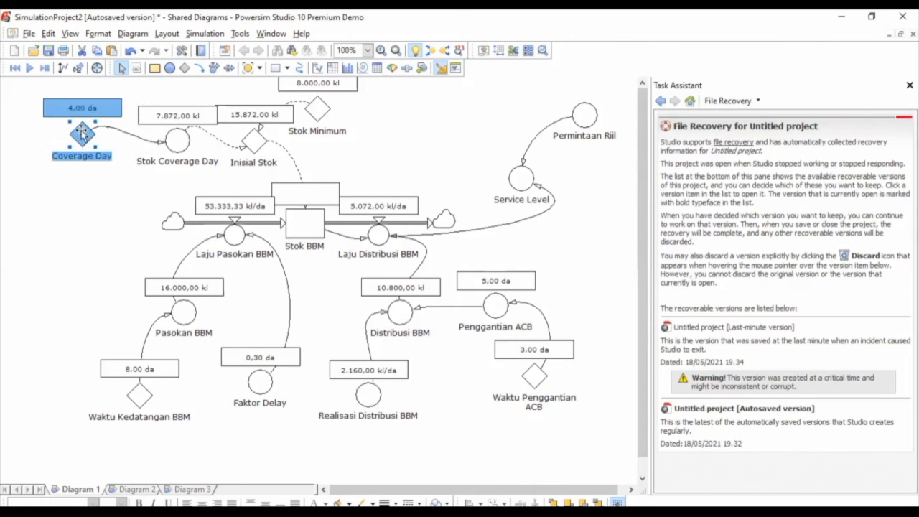
{"action": "left_click", "coordinate": [179, 139]}
{"action": "left_click_drag", "start_coordinate": [180, 138], "coordinate": [167, 140]}
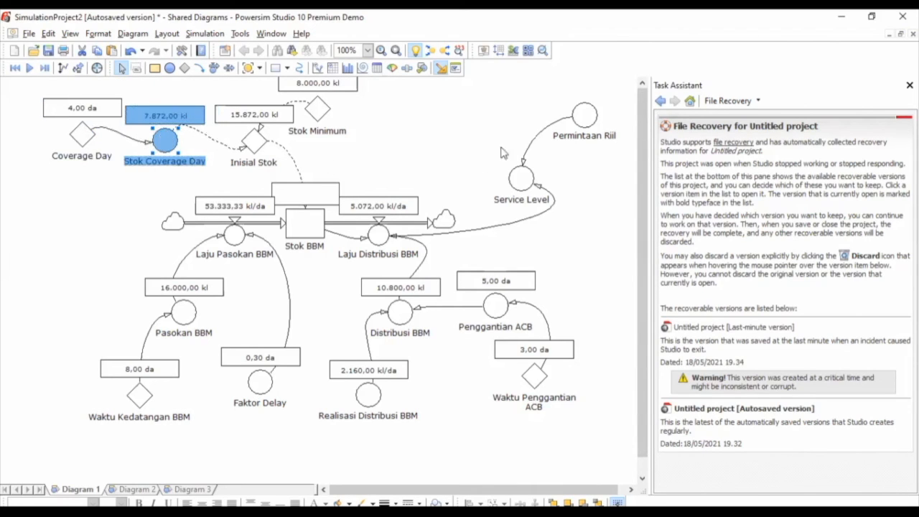
{"action": "left_click", "coordinate": [467, 148]}
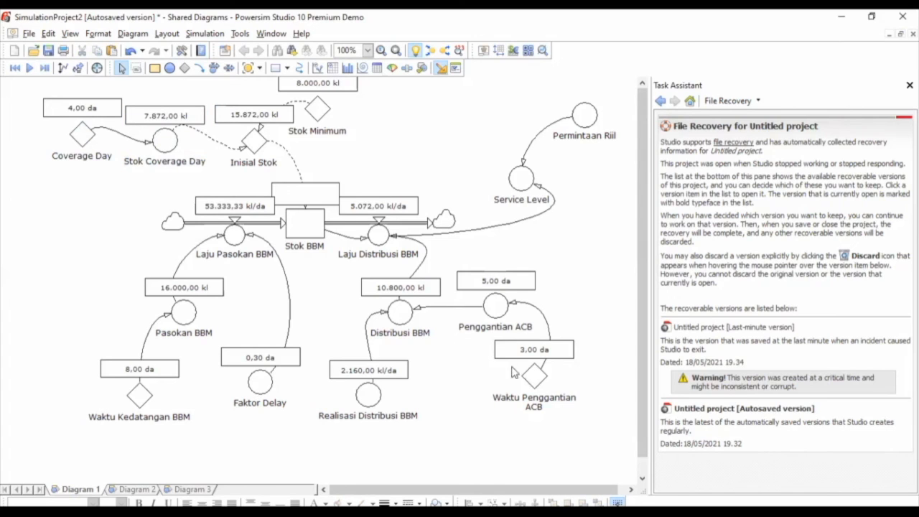
- Check and accept the current simulation settings, and run the simulation
{"action": "left_click", "coordinate": [219, 35]}
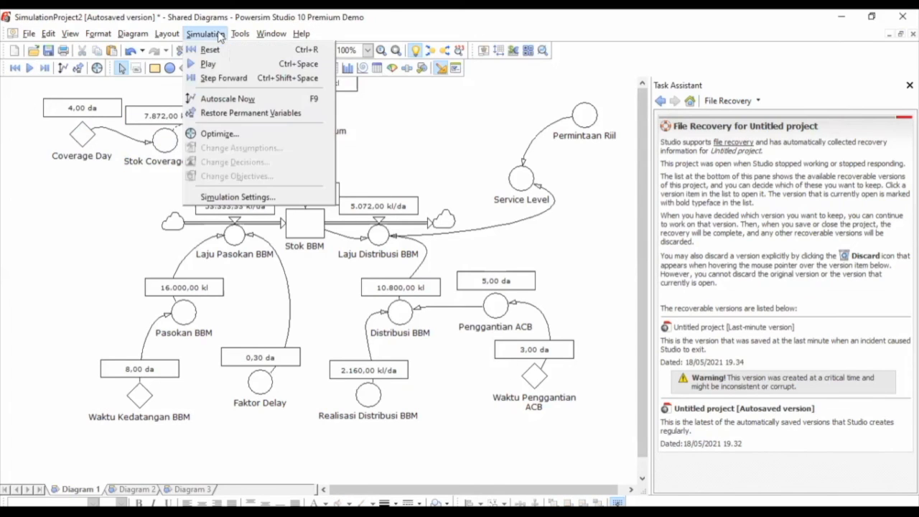
{"action": "left_click", "coordinate": [245, 198]}
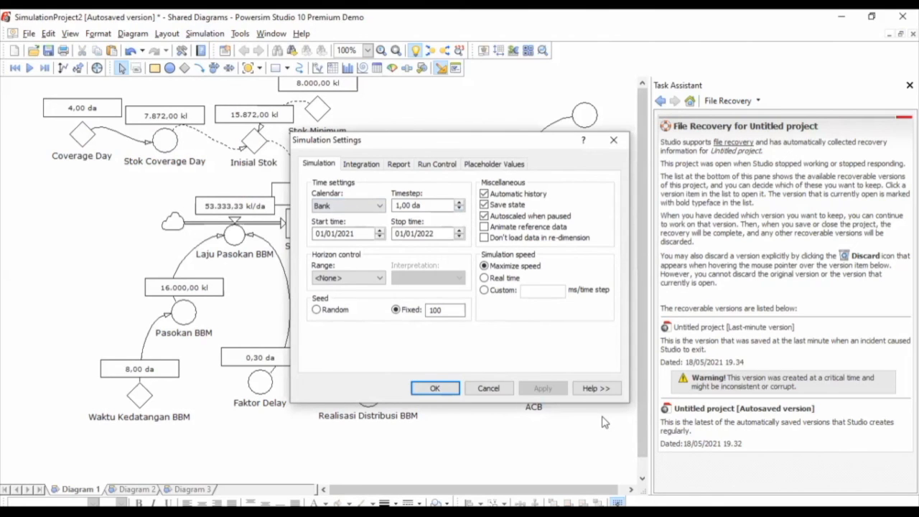
{"action": "left_click", "coordinate": [434, 389]}
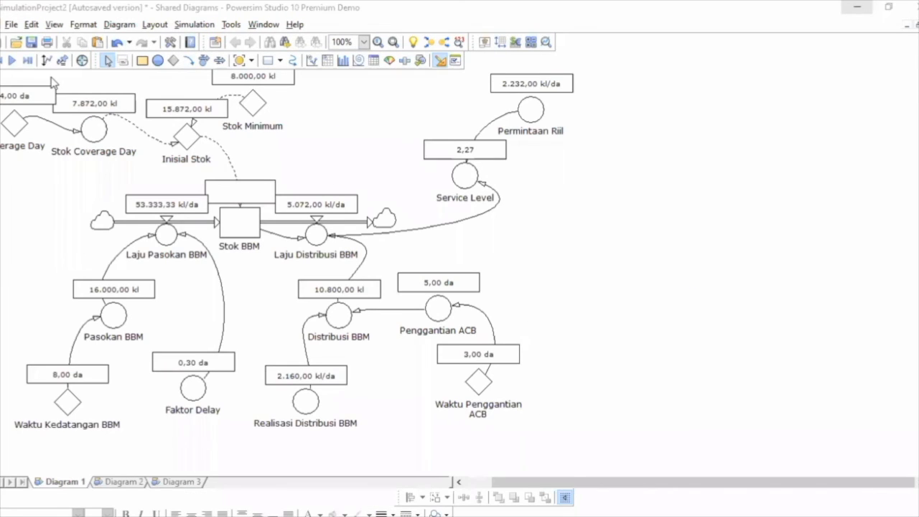
{"action": "left_click", "coordinate": [13, 62]}
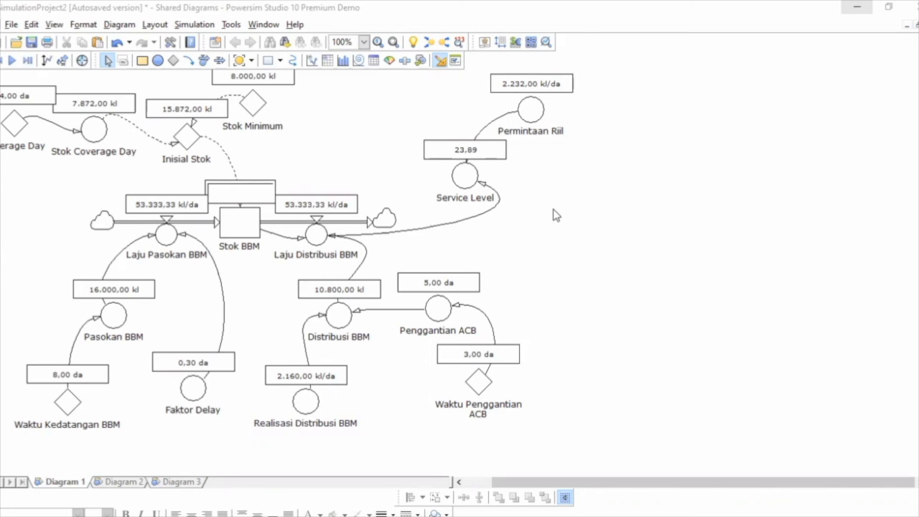
- Add a scatter graph in the empty area beyond Service Level, plotting Stok Minimum on the X axis and Stok BBM on the Y axis
{"action": "left_click", "coordinate": [359, 63]}
{"action": "left_click_drag", "start_coordinate": [606, 225], "coordinate": [726, 311]}
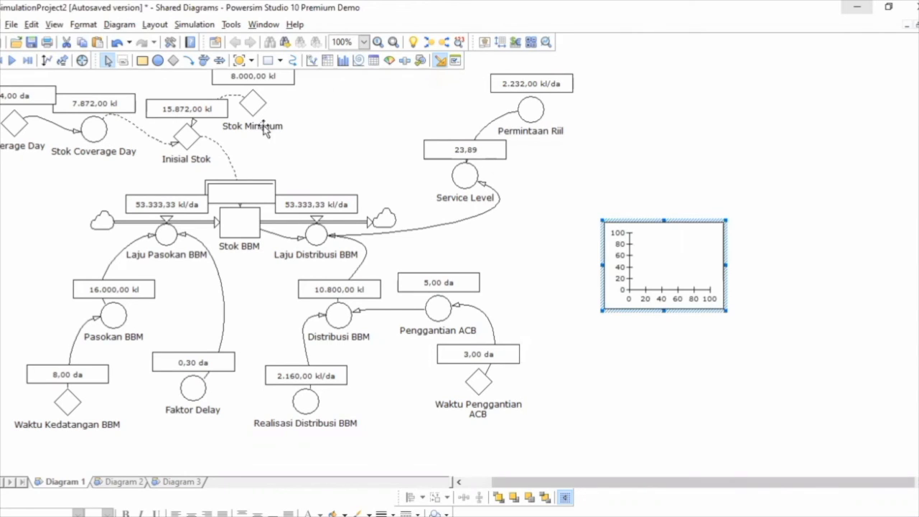
{"action": "left_click_drag", "start_coordinate": [252, 114], "coordinate": [652, 295]}
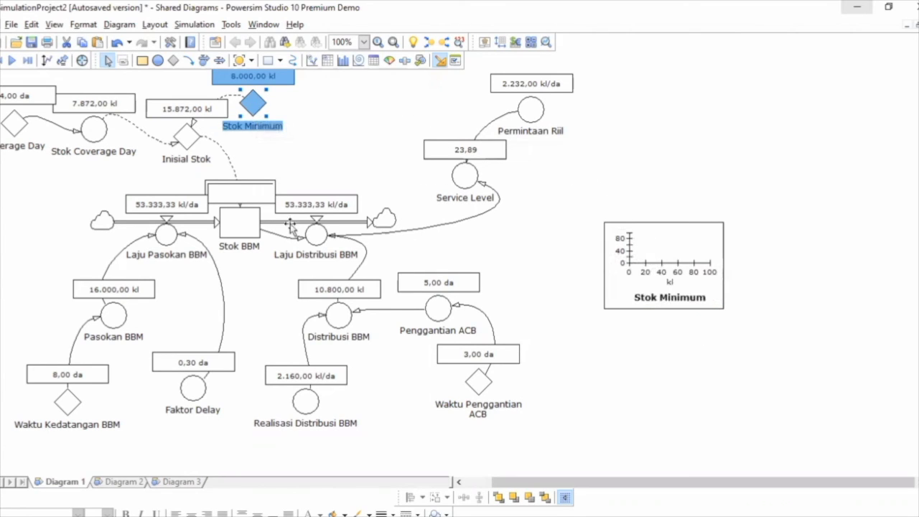
{"action": "left_click_drag", "start_coordinate": [237, 227], "coordinate": [652, 273]}
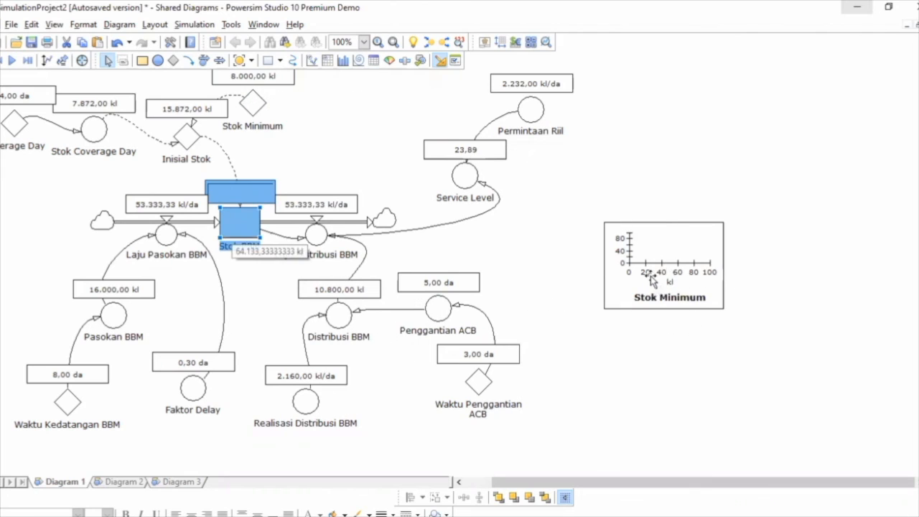
- Enlarge the Stok BBM versus Stok Minimum graph to about twice its width and height
{"action": "left_click", "coordinate": [718, 302]}
{"action": "left_click_drag", "start_coordinate": [726, 310], "coordinate": [859, 412]}
{"action": "mouse_move", "coordinate": [750, 291]}
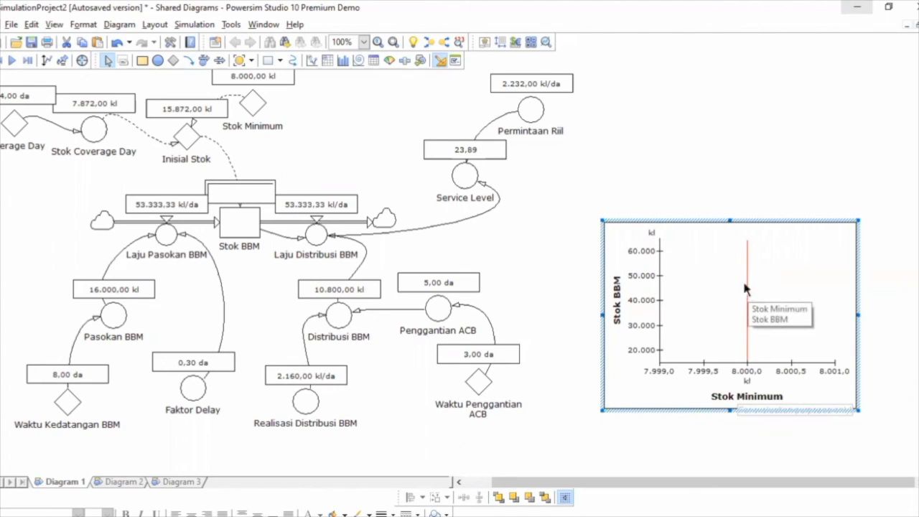
{"action": "left_click", "coordinate": [696, 205]}
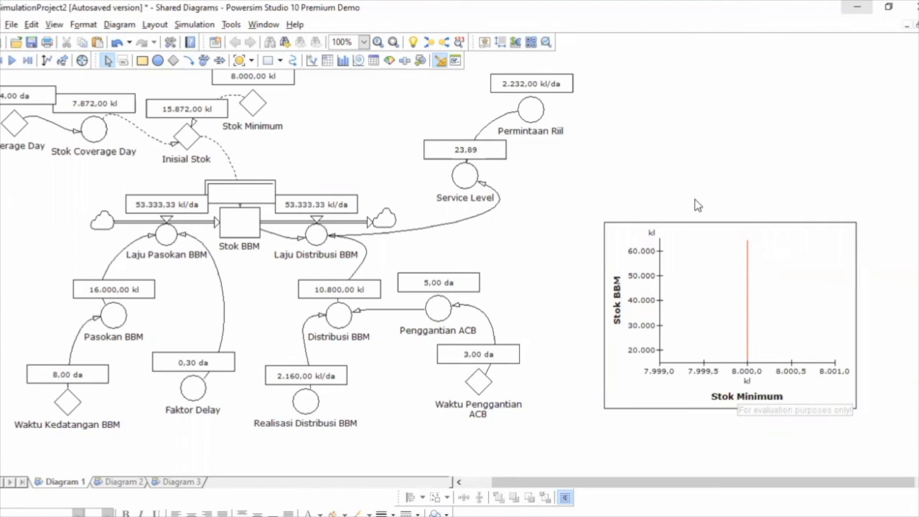